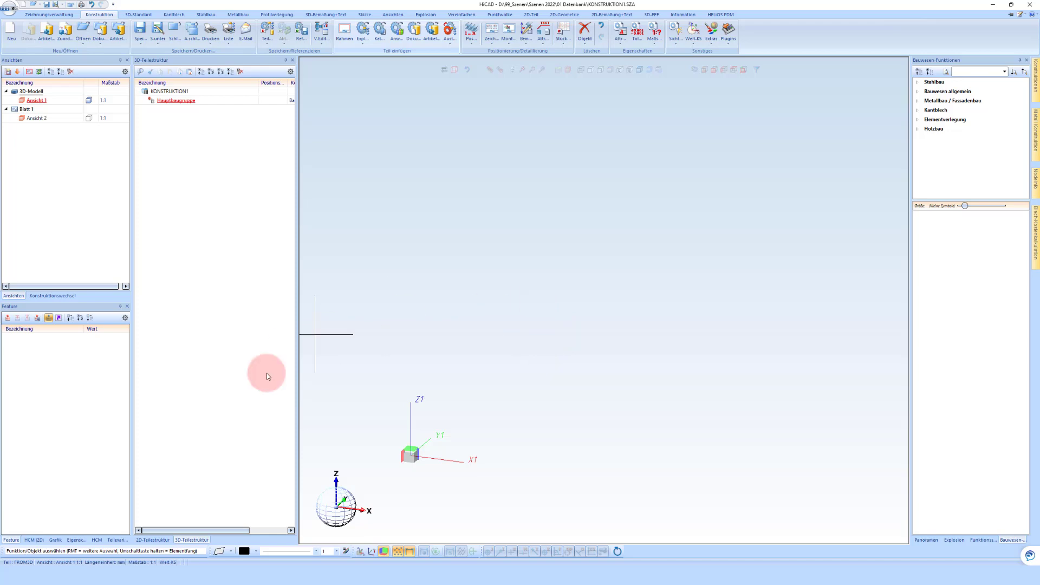
Step: Switch to the HiCAD online help in the browser and review the flat railing infill example, its required variables i_h and i_l, and its parametrisation steps
click(68, 575)
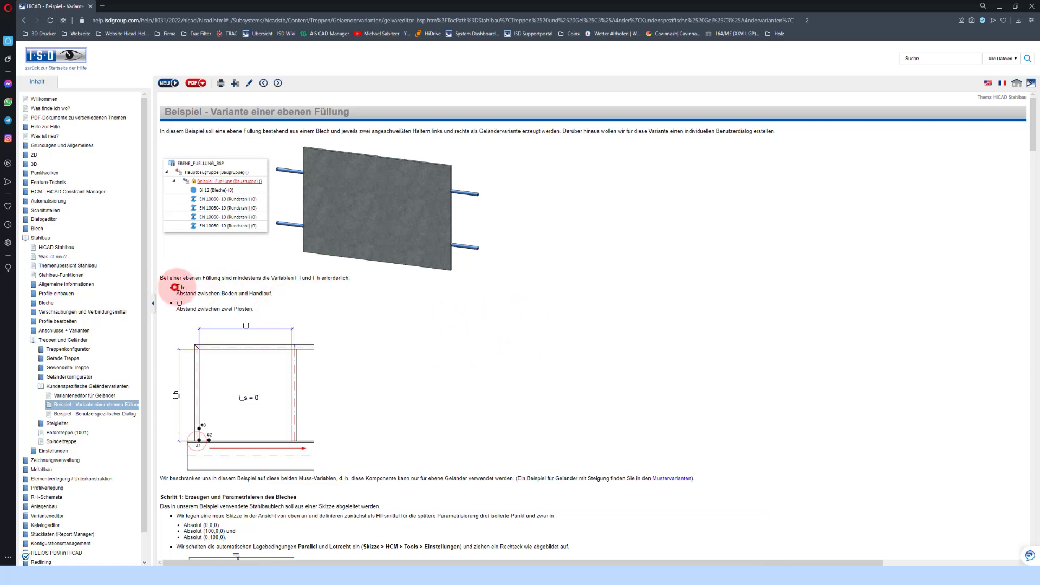
drag(175, 287, 185, 288)
click(176, 303)
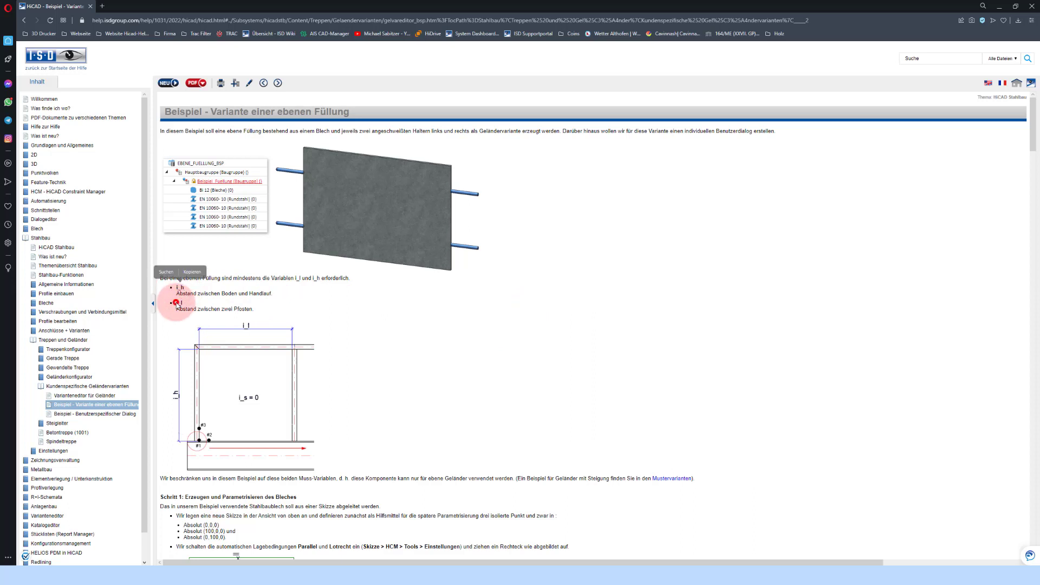
double_click(178, 303)
click(340, 347)
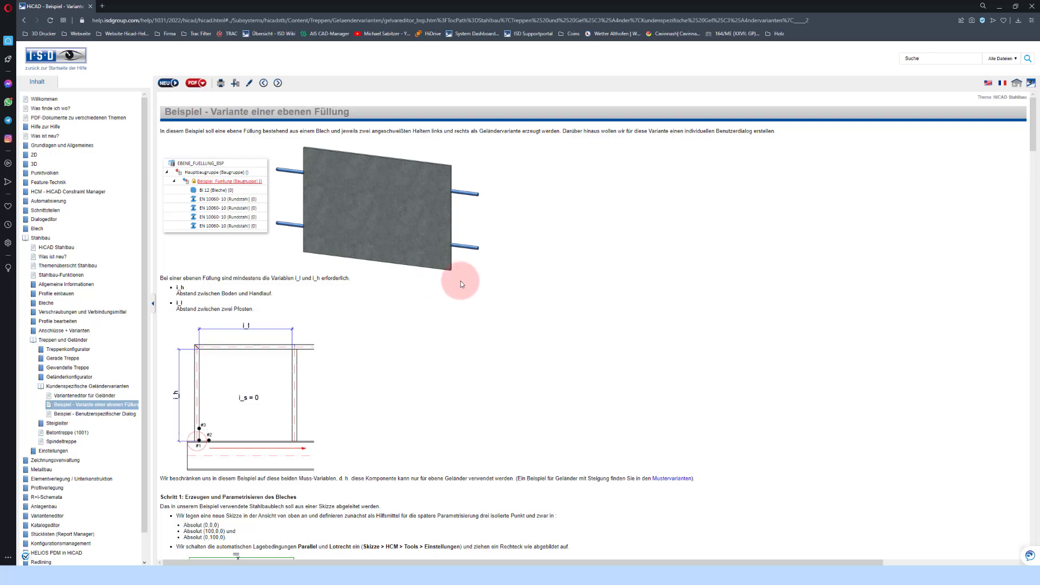
scroll(348, 304, down, 8)
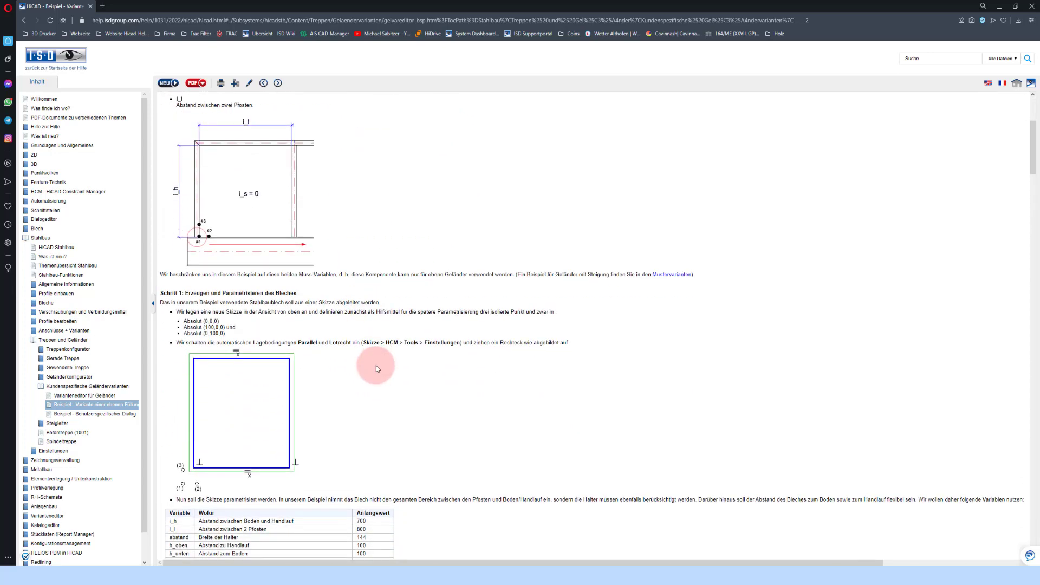
scroll(362, 367, down, 8)
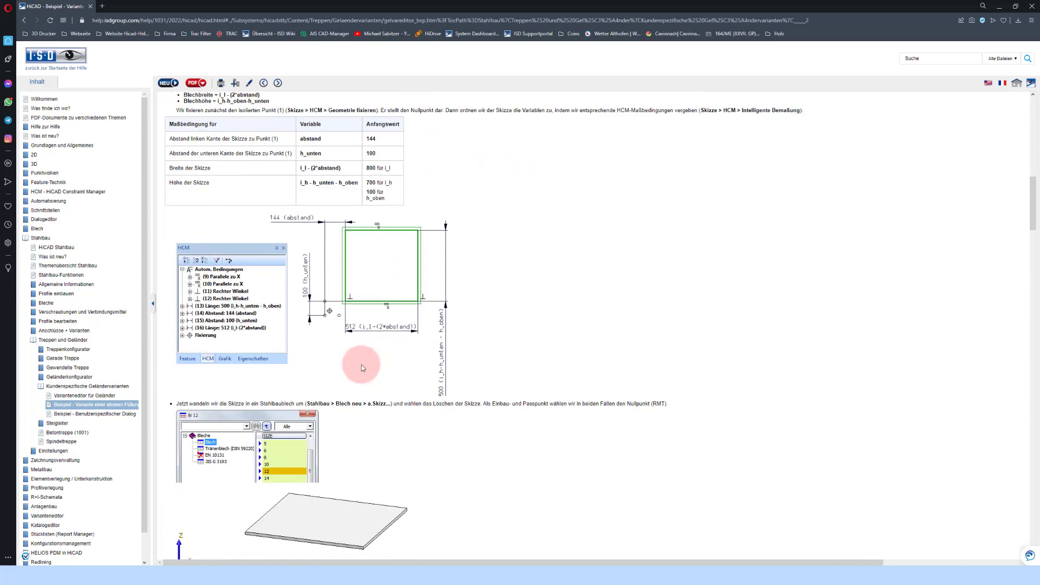
scroll(362, 367, up, 8)
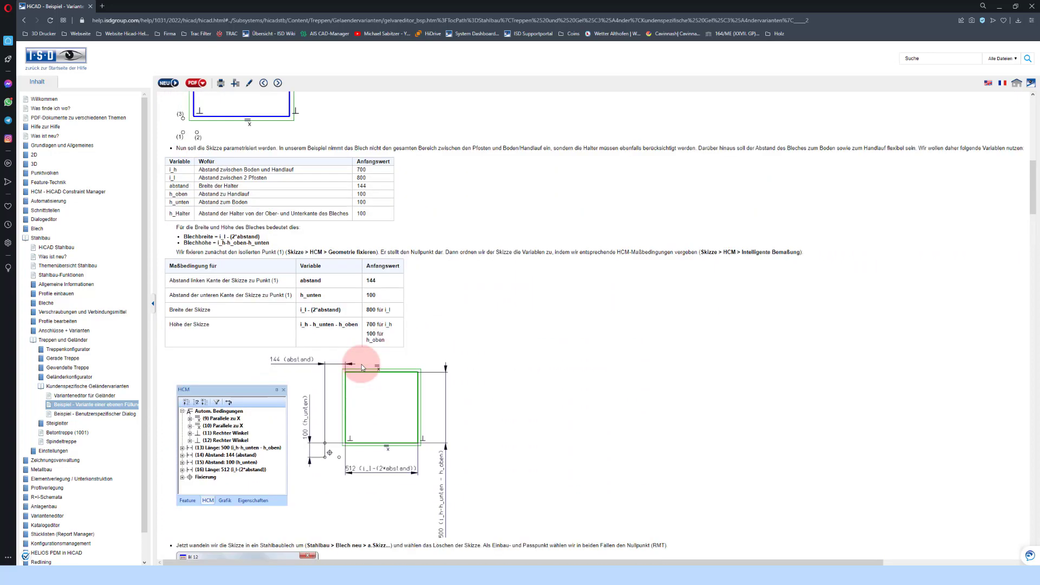
scroll(371, 345, up, 8)
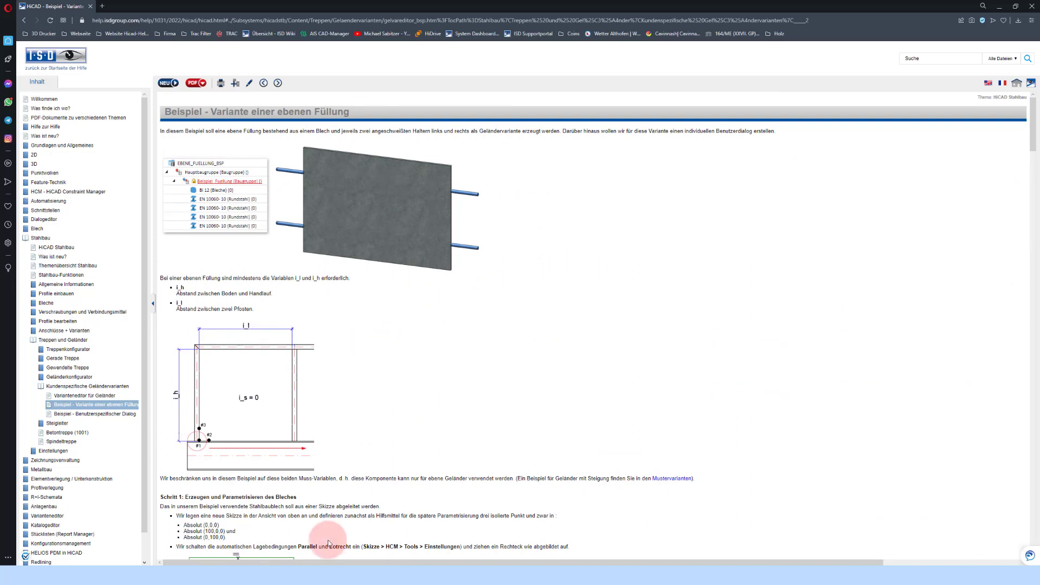
Step: Back in HiCAD, create a subordinate assembly under Hauptbaugruppe with the item number "Füllung Video", without picking an assembly point
click(214, 564)
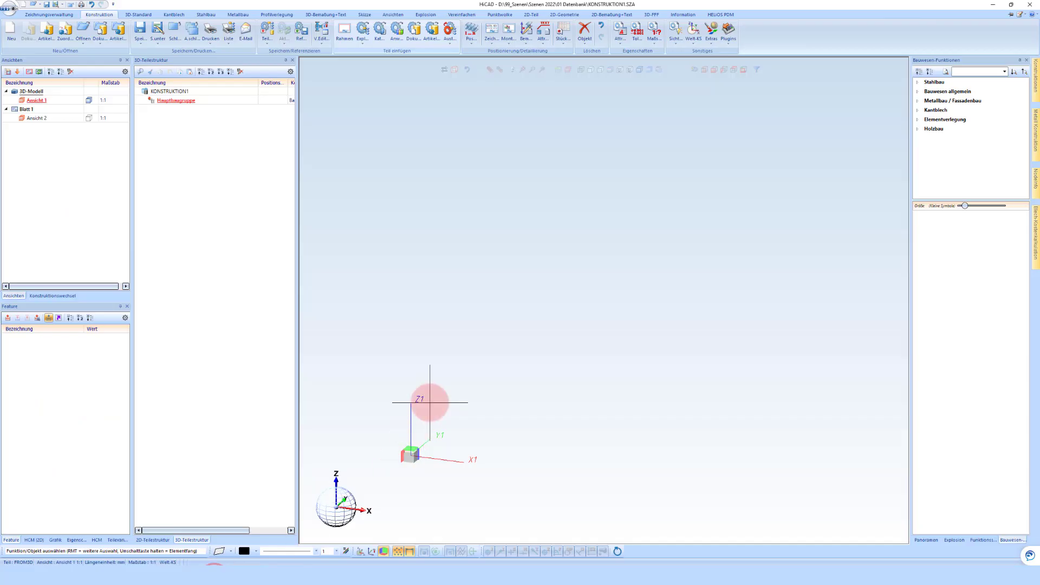
click(185, 103)
right_click(233, 138)
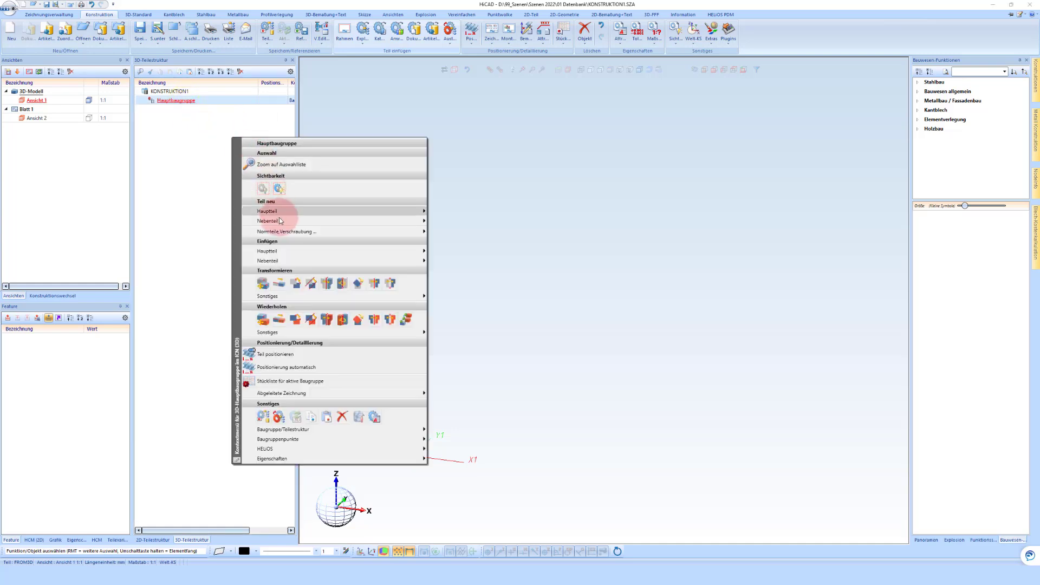
mouse_move(300, 221)
click(466, 244)
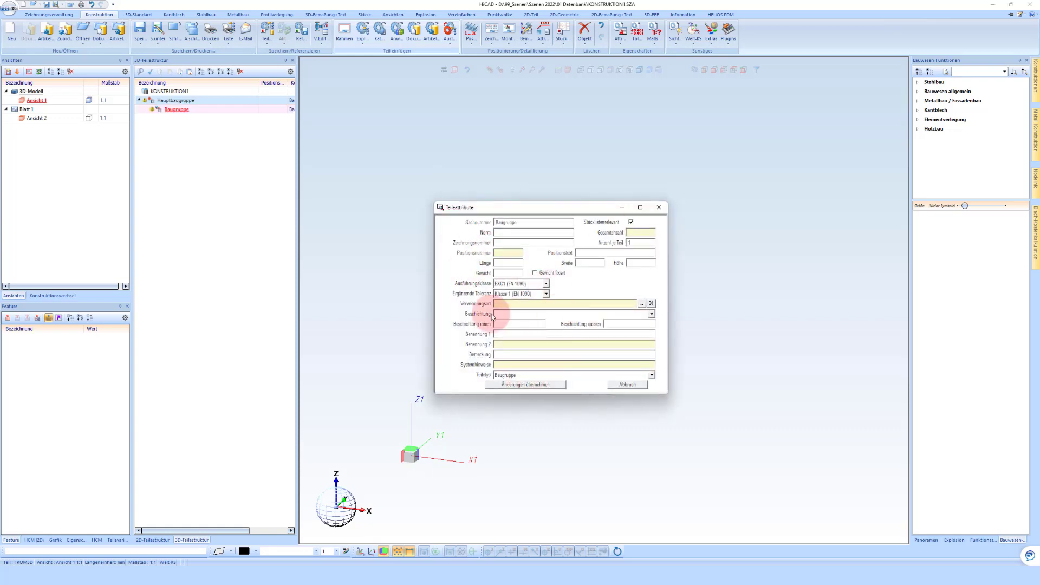
drag(540, 220, 441, 221)
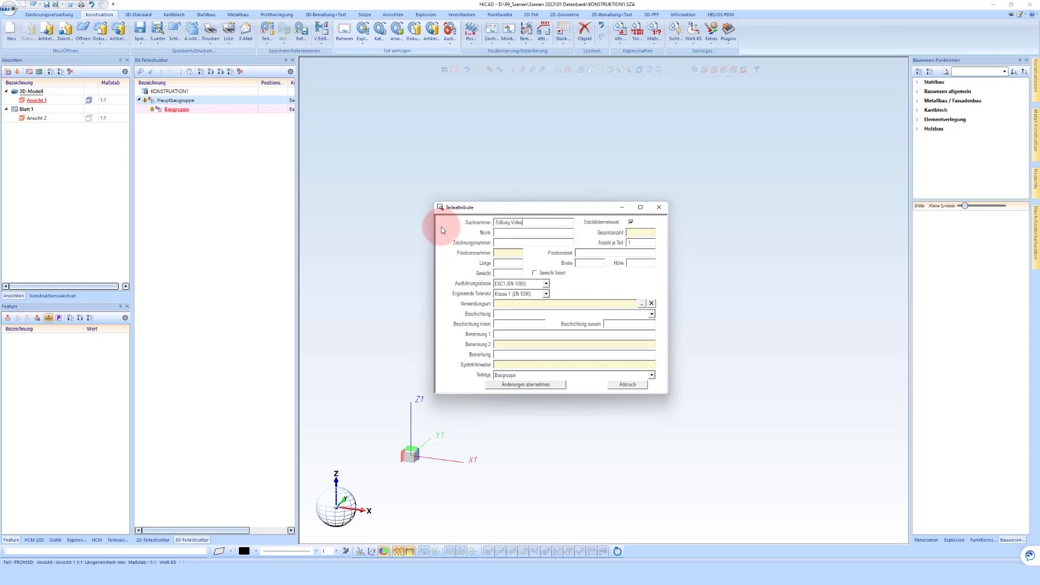
click(549, 386)
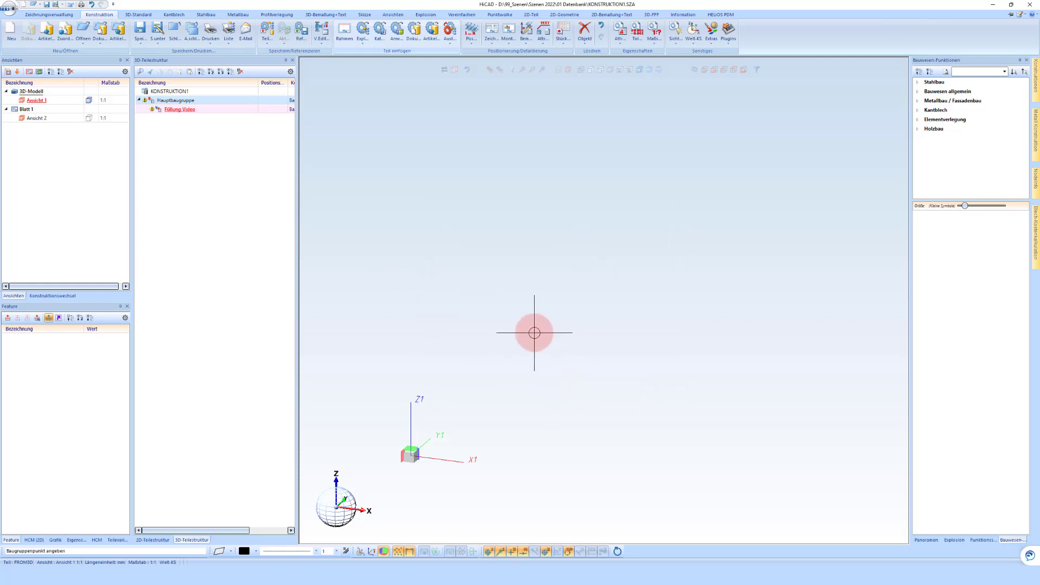
middle_click(531, 334)
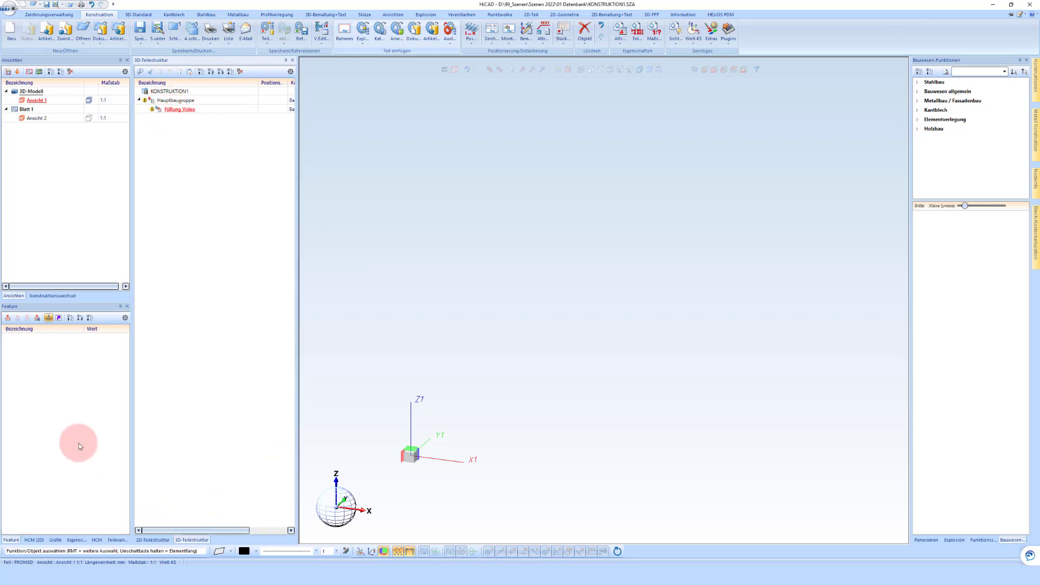
Step: Activate the feature log for the Füllung Video assembly and switch on the inactive P toggle for its features
right_click(50, 385)
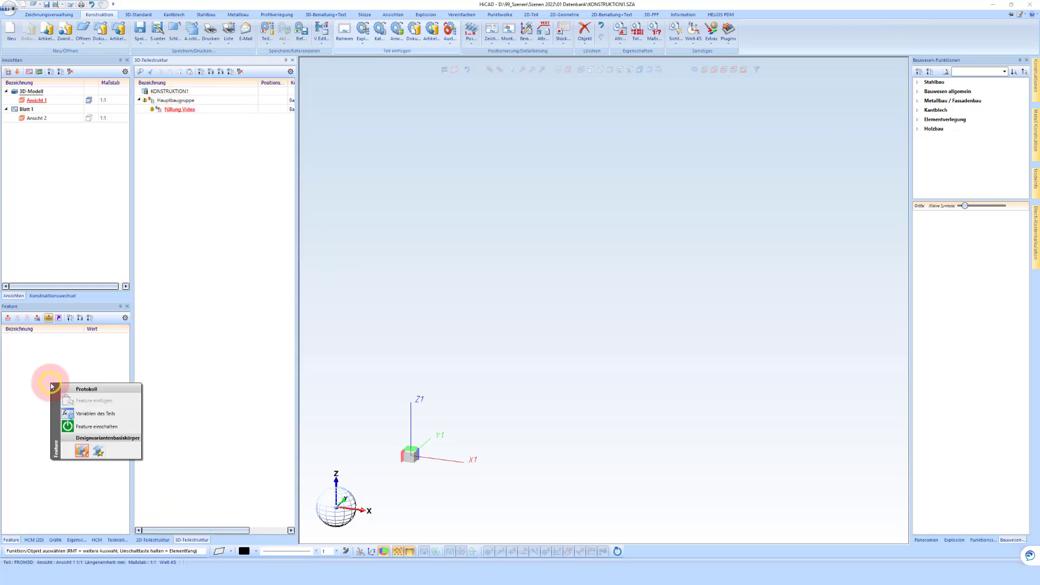
click(90, 426)
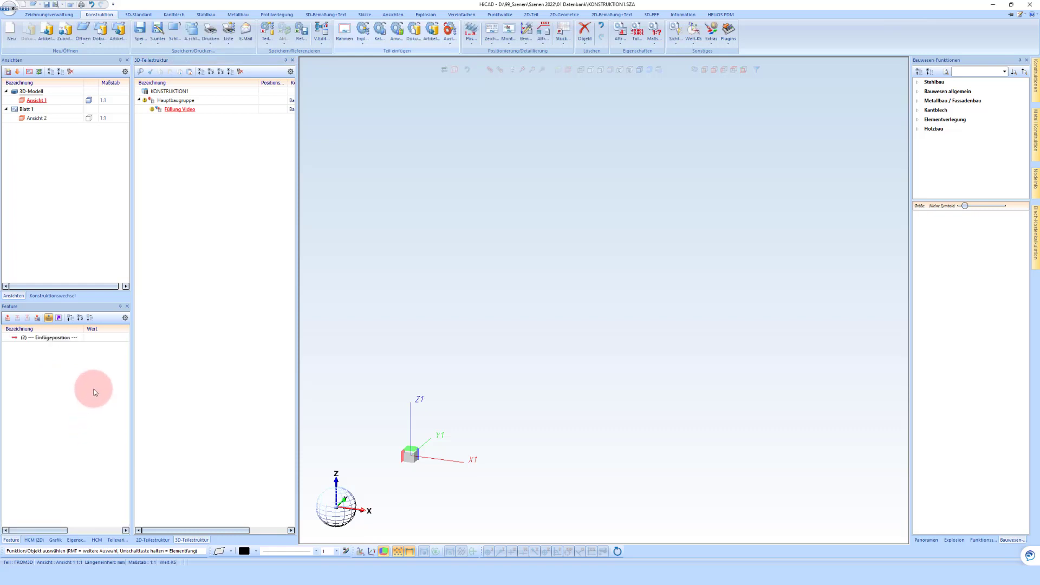
click(59, 318)
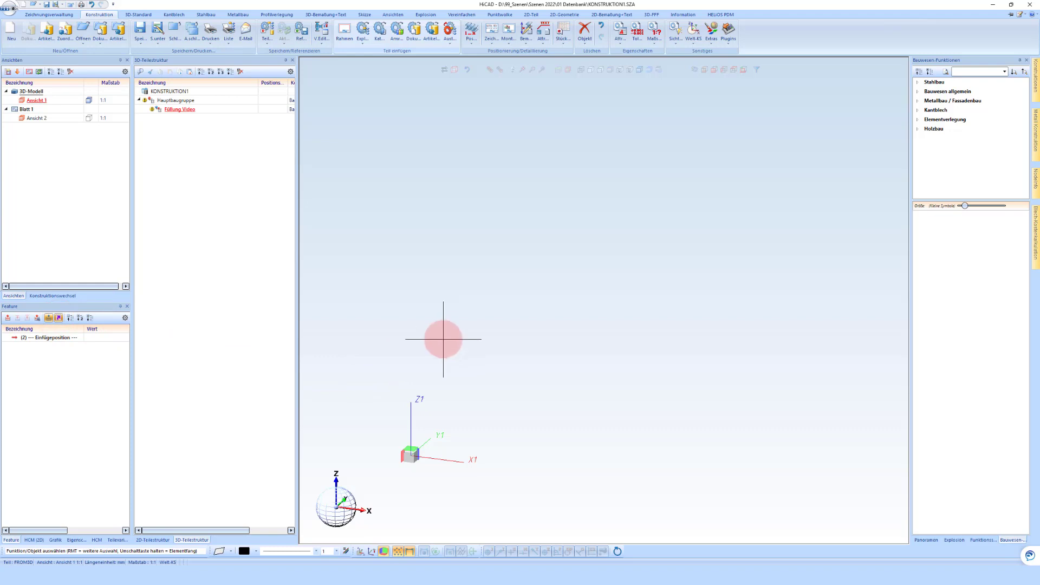
Step: Check the help example's isolated points in the browser, and in HiCAD place an isolated point at absolute coordinates 0 0 0
click(135, 580)
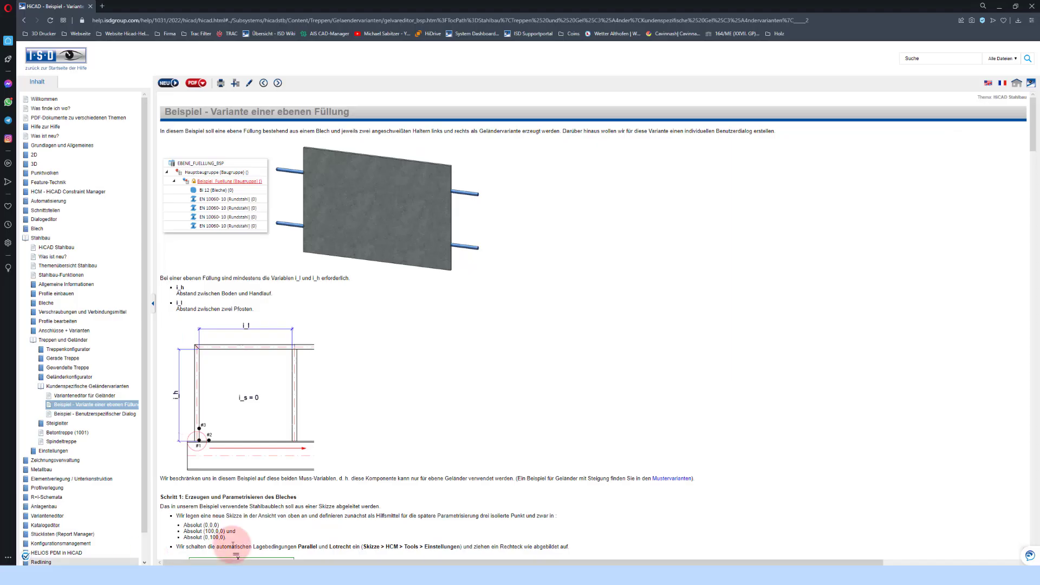
scroll(240, 270, down, 3)
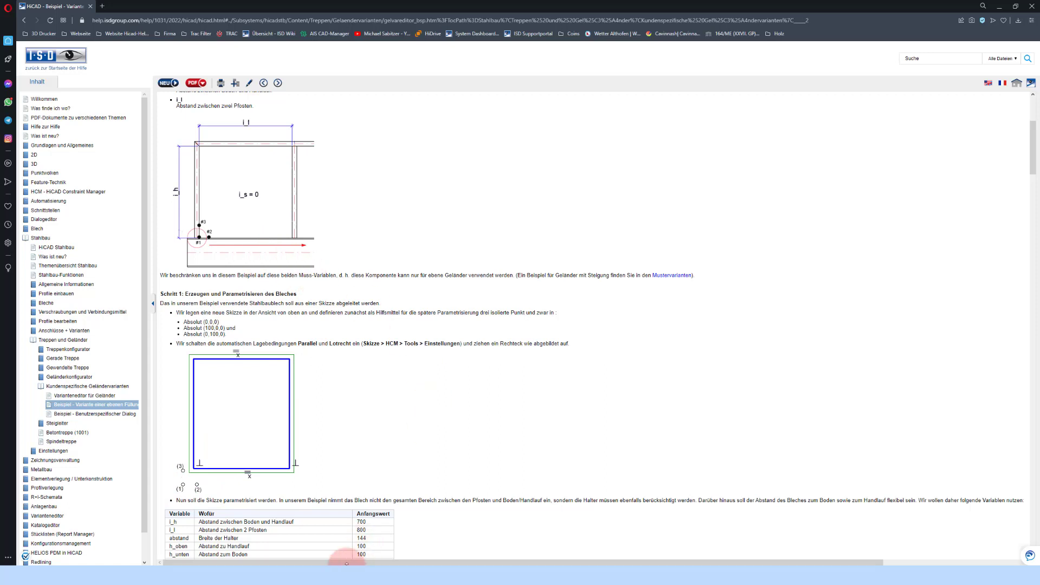
click(217, 576)
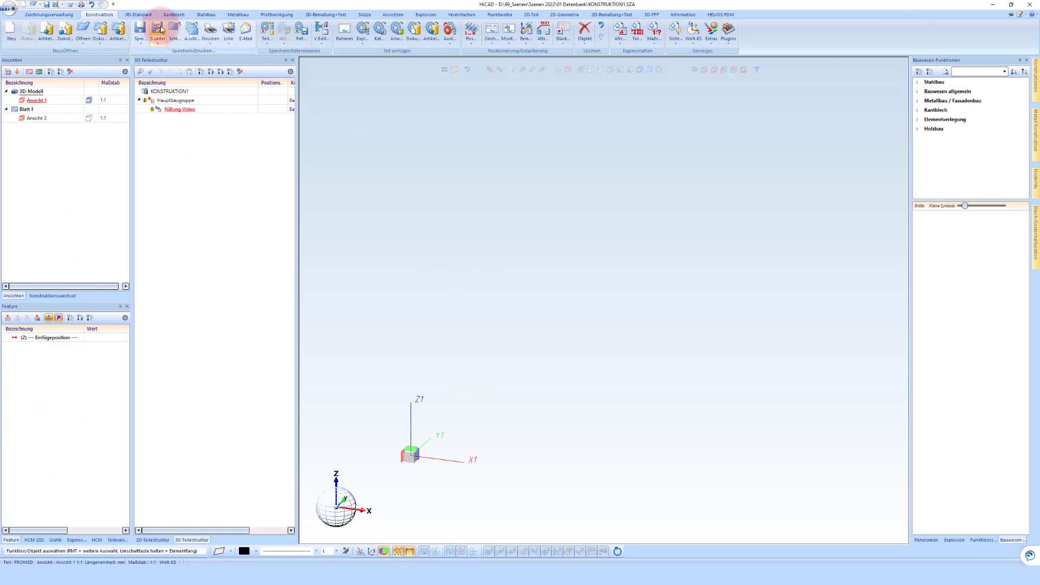
click(139, 16)
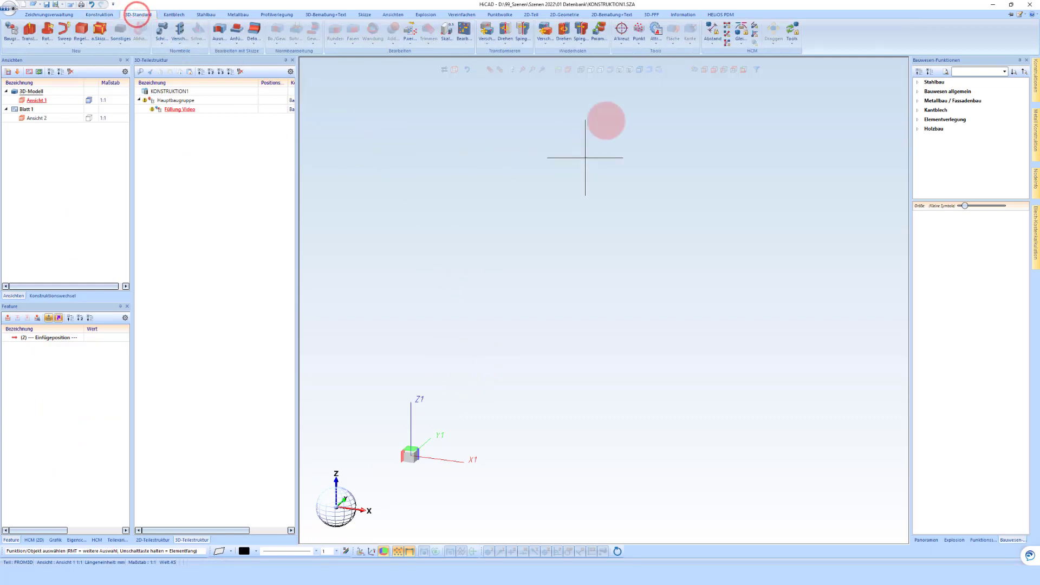
click(639, 31)
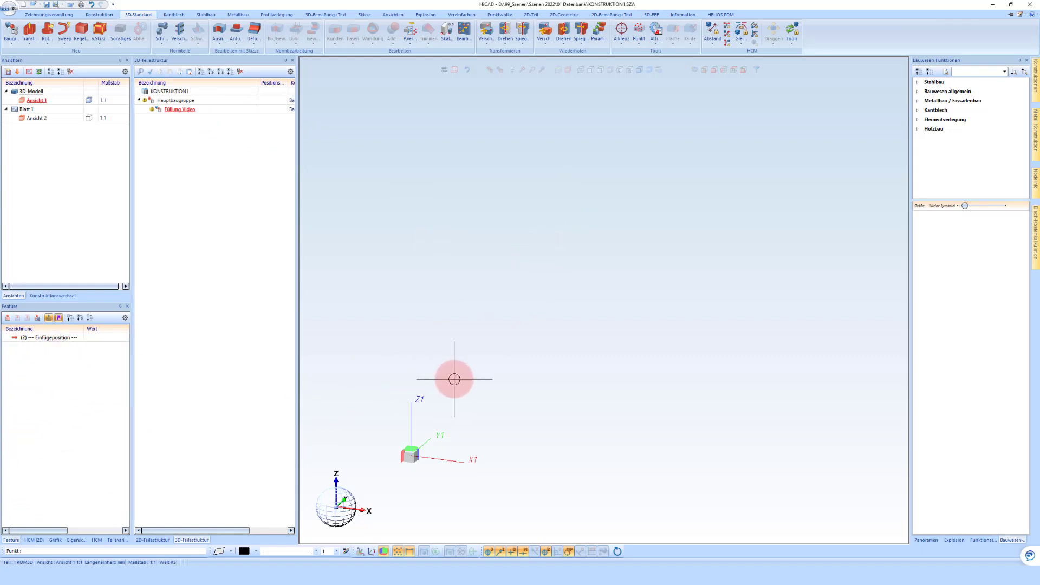
text(A 0 0)
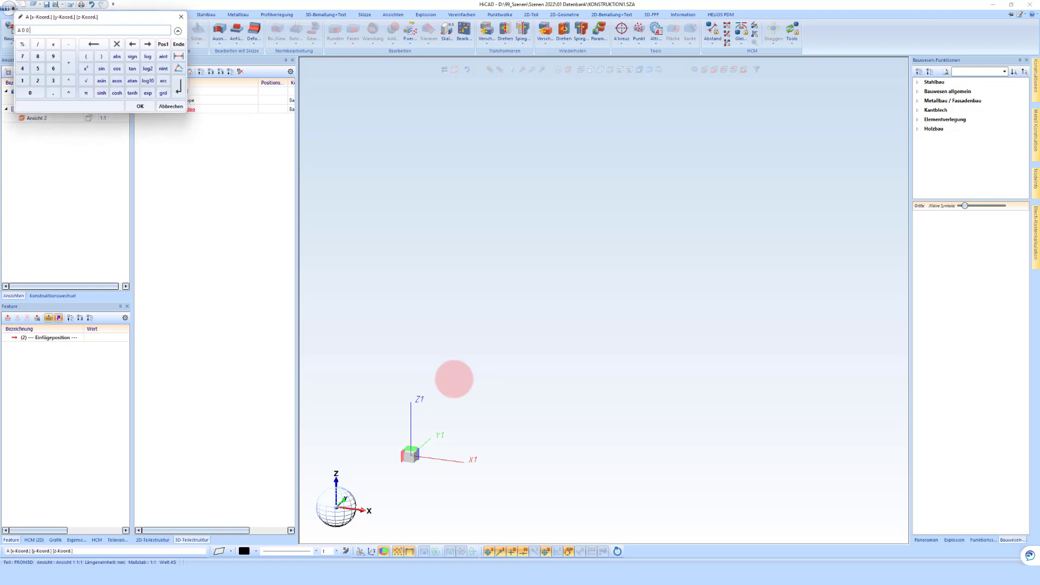
text( 0)
key(Return)
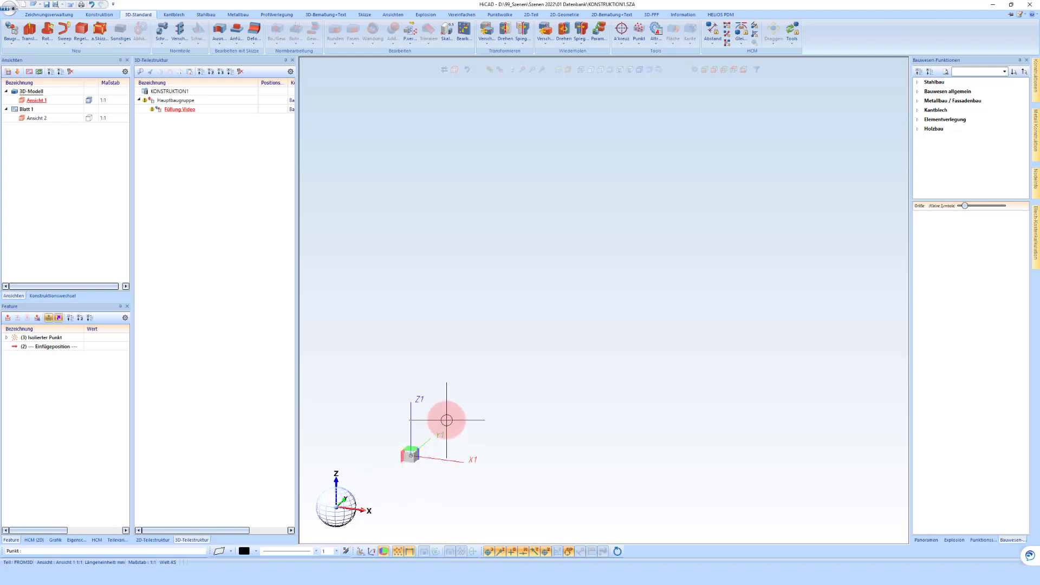
Step: Add two more isolated points at absolute coordinates 100 0 0 and 0 0 100
text(A 100 0 0)
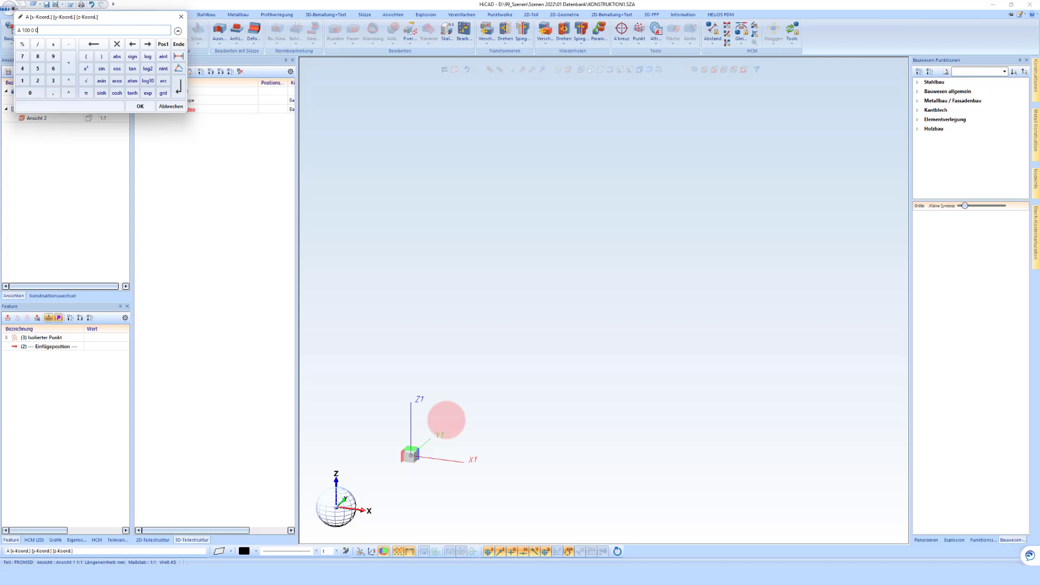
key(Return)
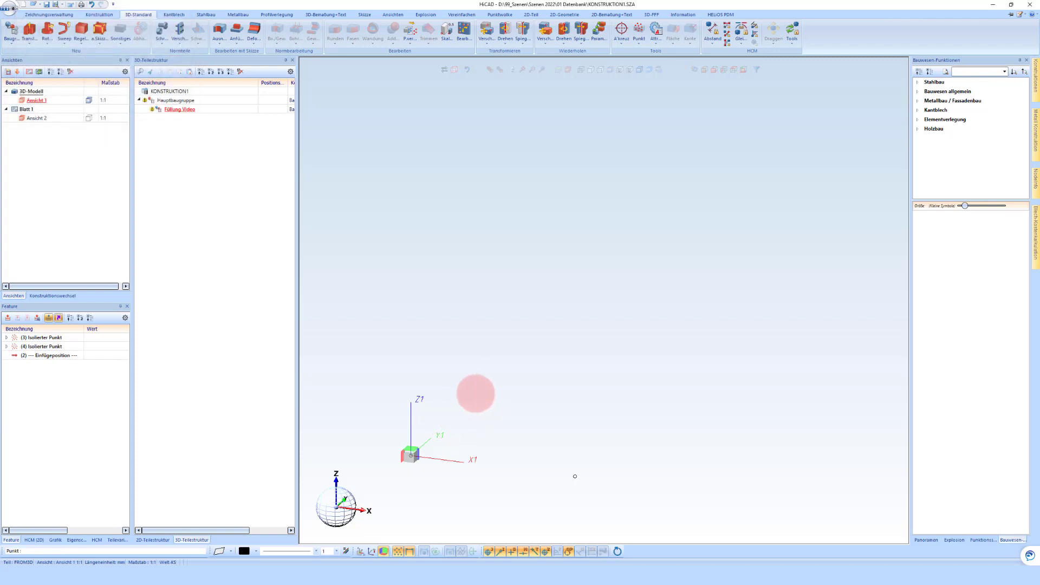
text(A 0 0 100)
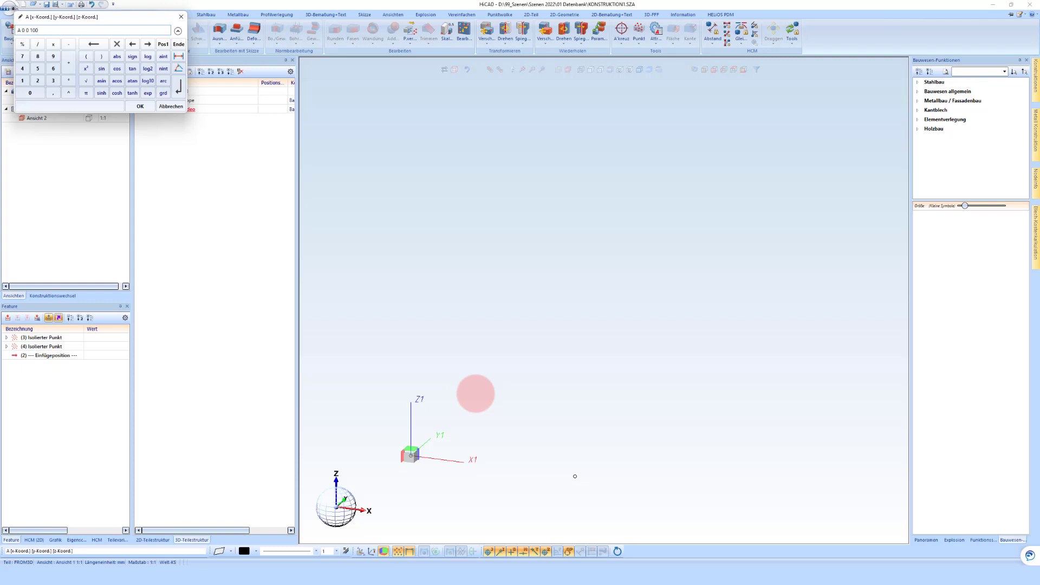
key(Return)
scroll(483, 376, down, 4)
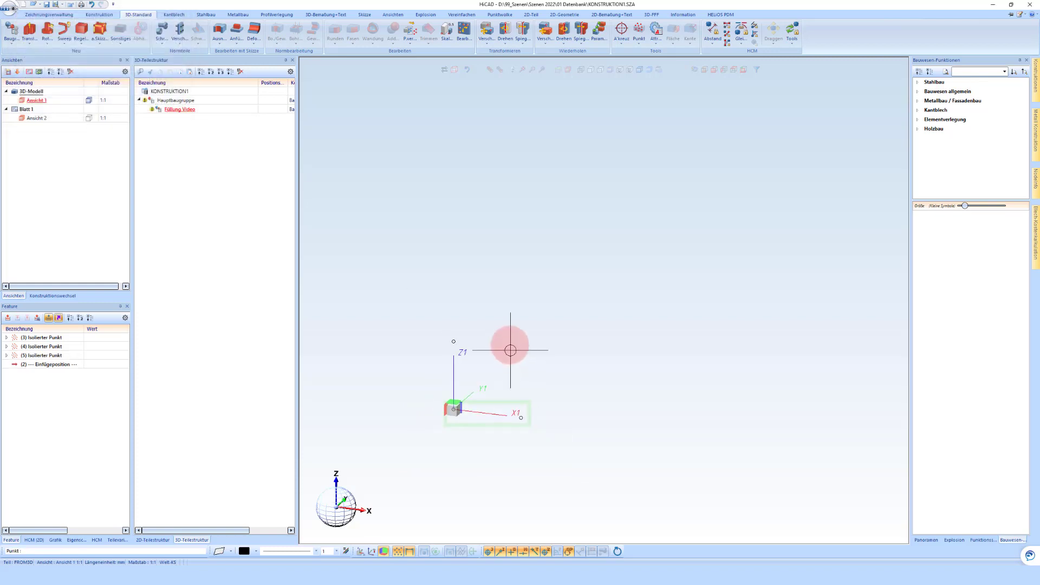
key(Escape)
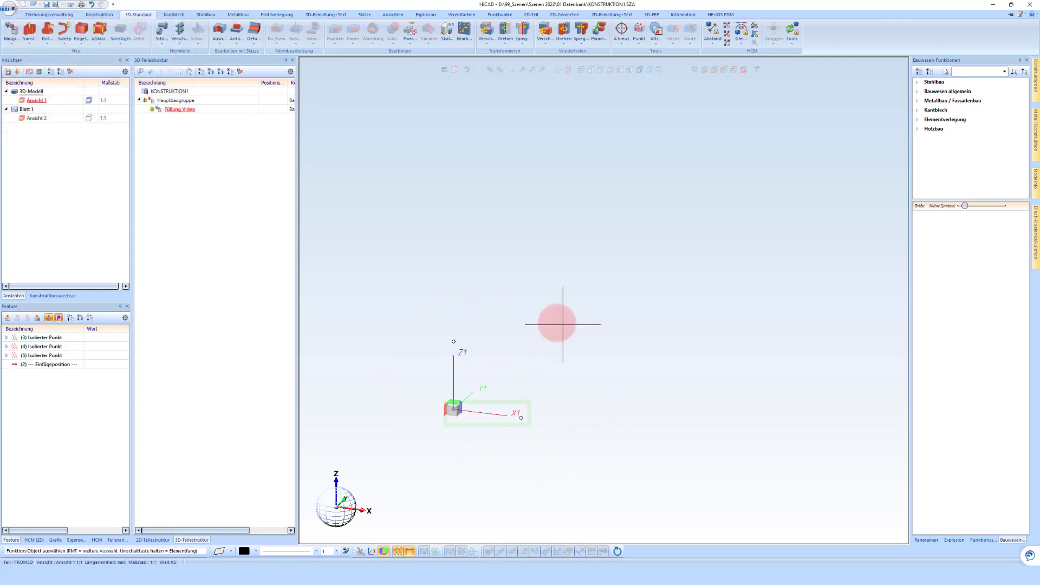
click(56, 346)
click(56, 355)
click(56, 337)
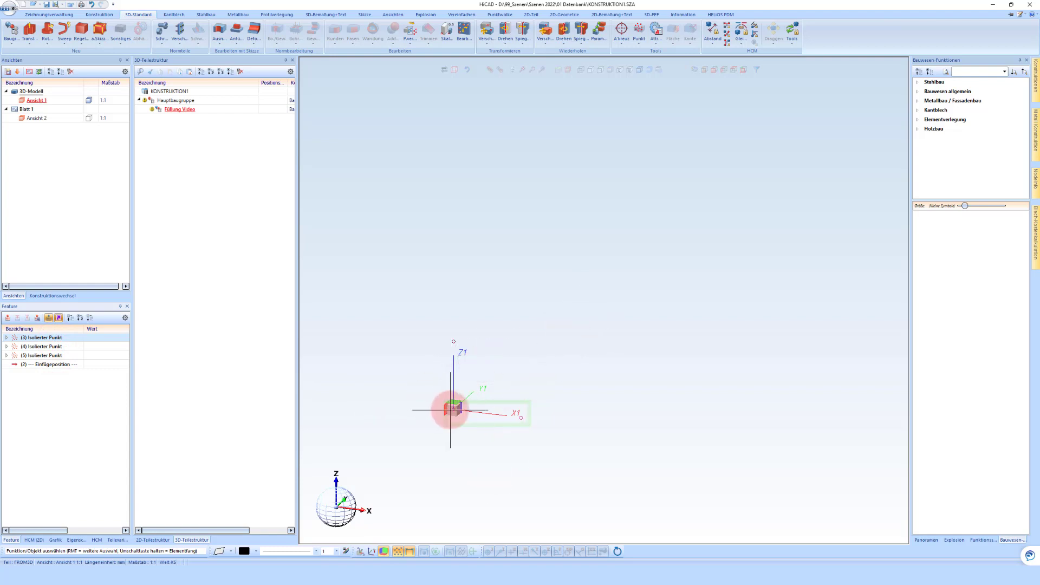
Step: Create a sketch on the vertical X-Z plane and draw a rectangle about 360 by 360 mm, slightly offset from the origin in both positive directions
click(364, 14)
click(7, 29)
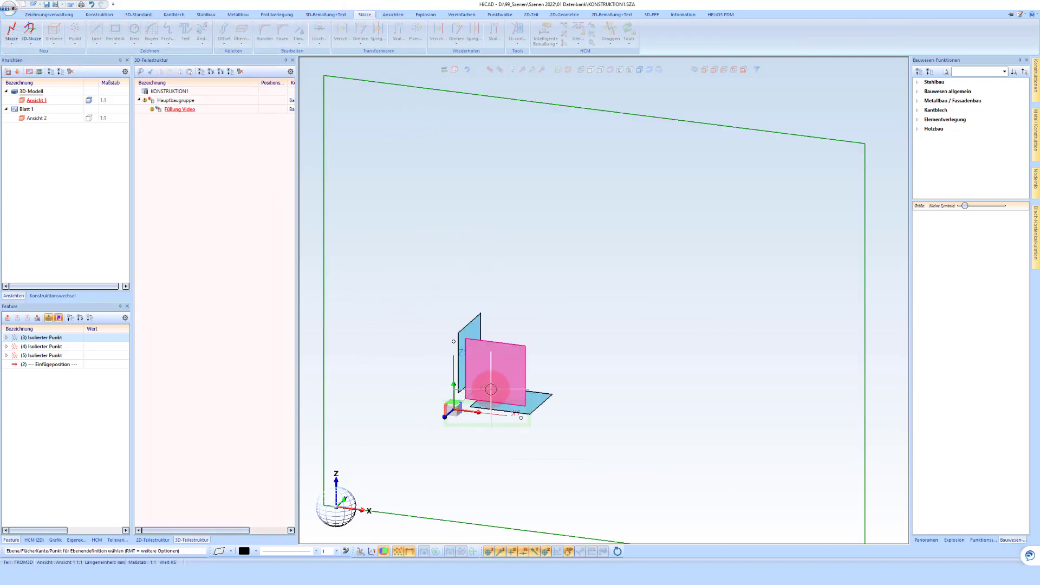
click(491, 390)
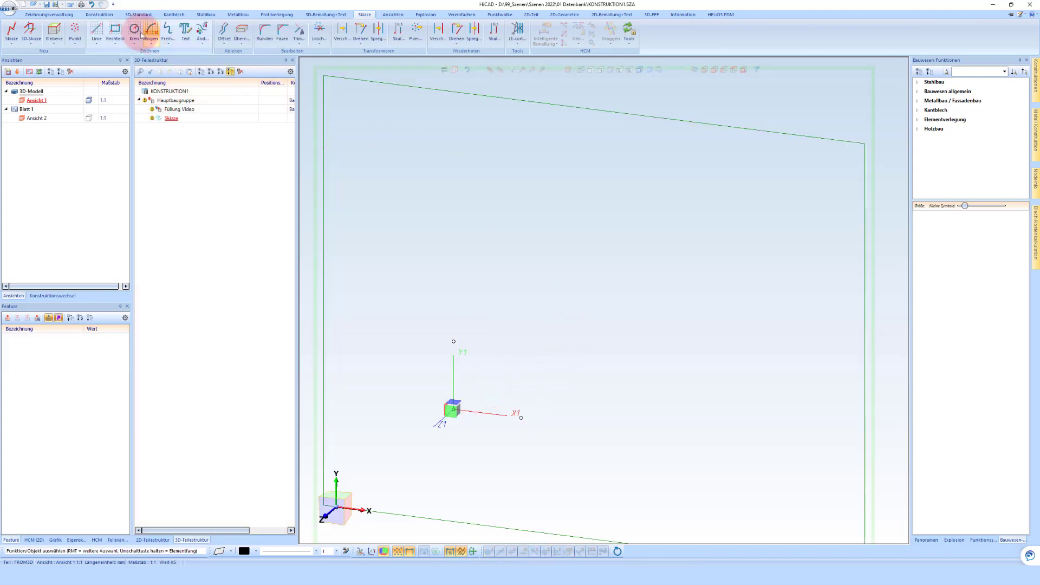
click(115, 30)
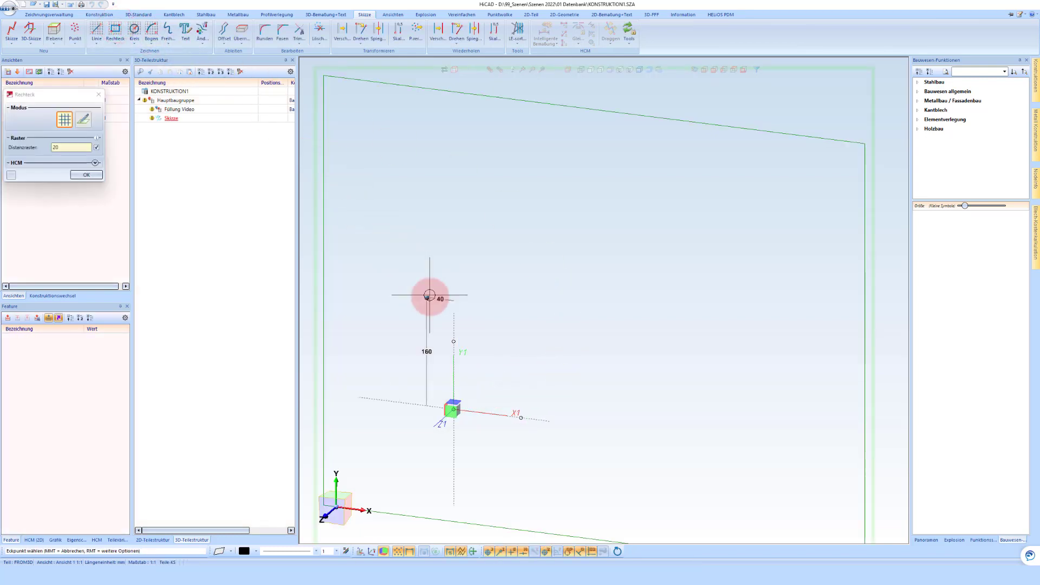
click(473, 390)
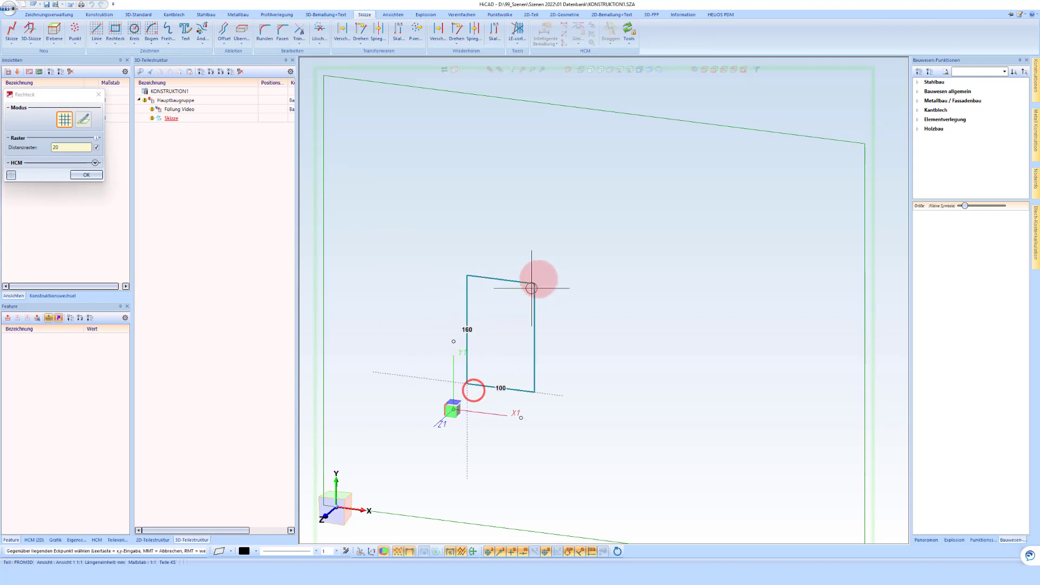
click(705, 172)
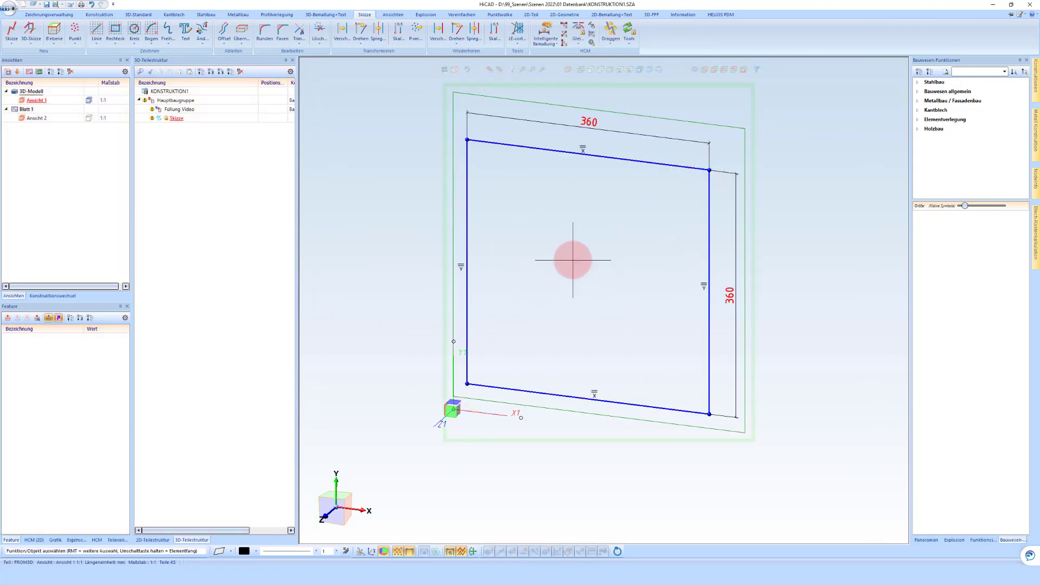
Step: Move the rectangle sketch under the Füllung Video assembly in the part structure
click(174, 118)
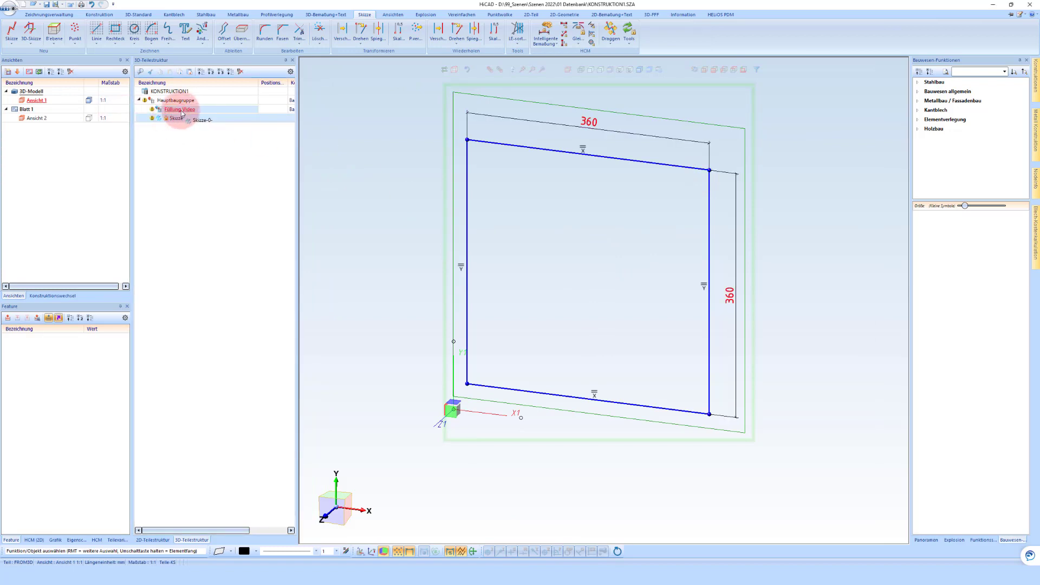
drag(181, 112, 182, 113)
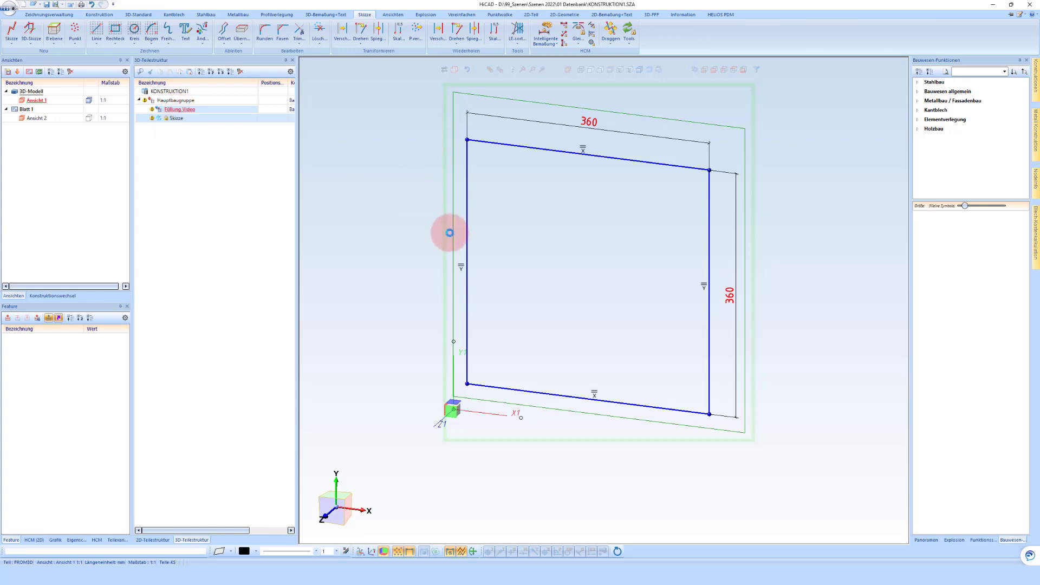
Step: Save the drawing as Füllung on the Desktop and reactivate the rectangle sketch
click(54, 5)
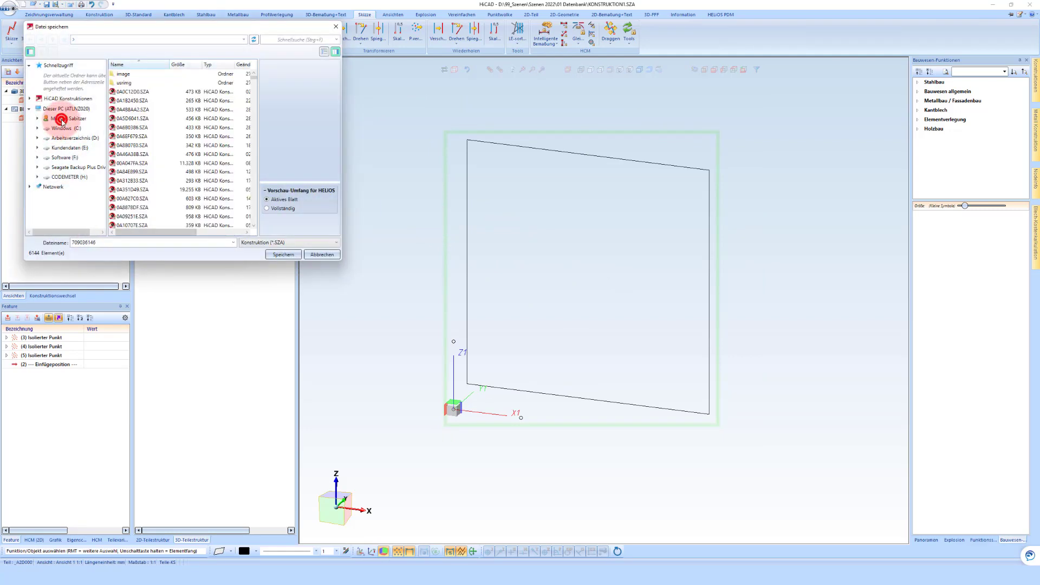
click(61, 120)
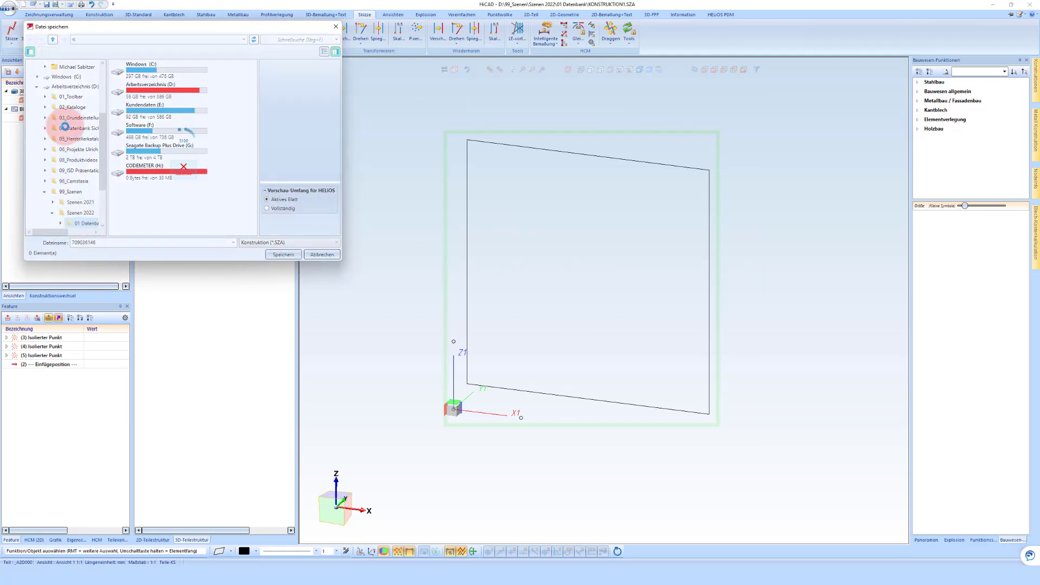
scroll(67, 126, up, 1)
scroll(76, 104, up, 2)
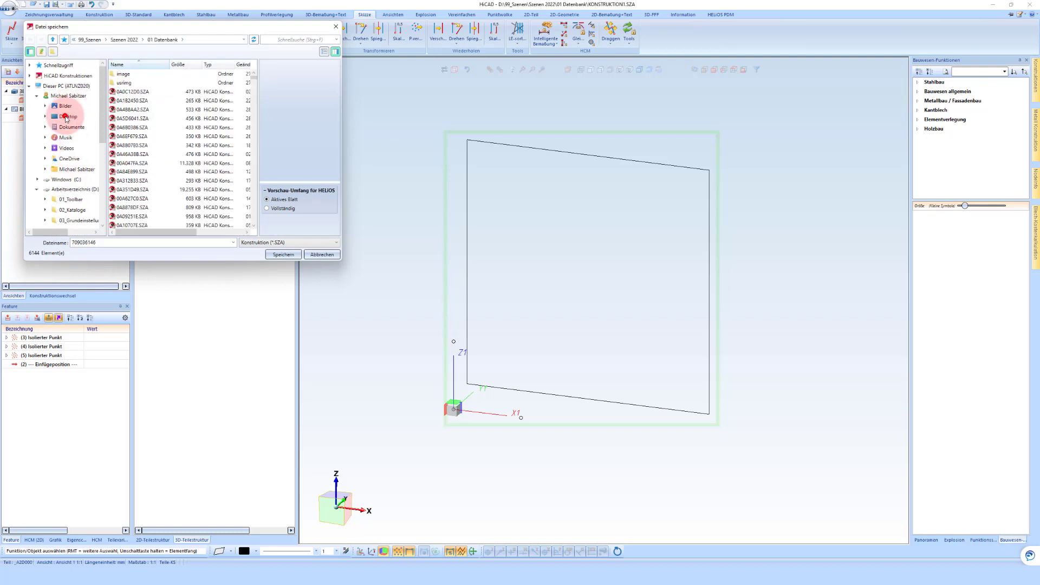
click(65, 116)
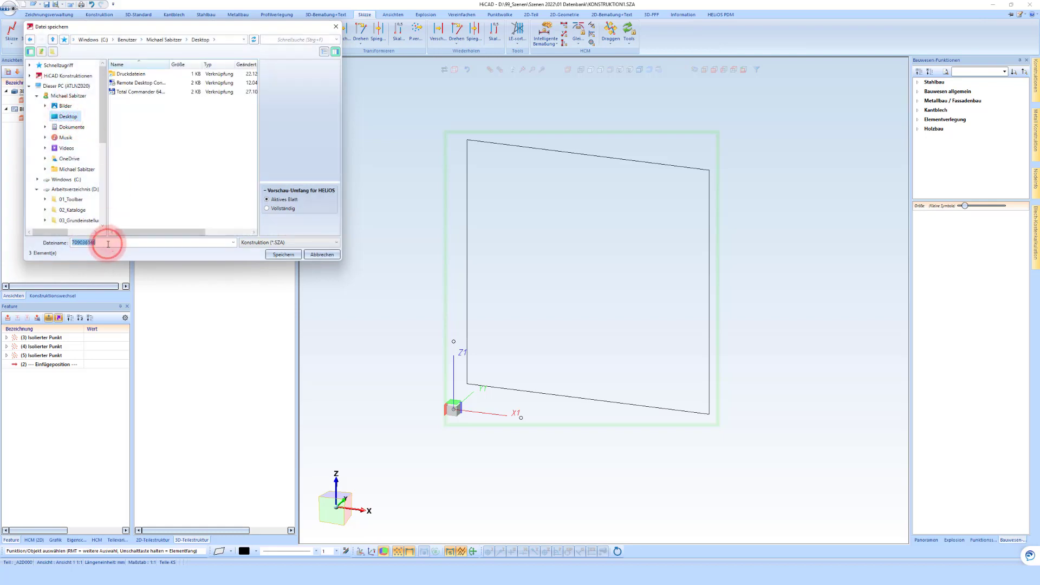
text(Füllung)
key(Return)
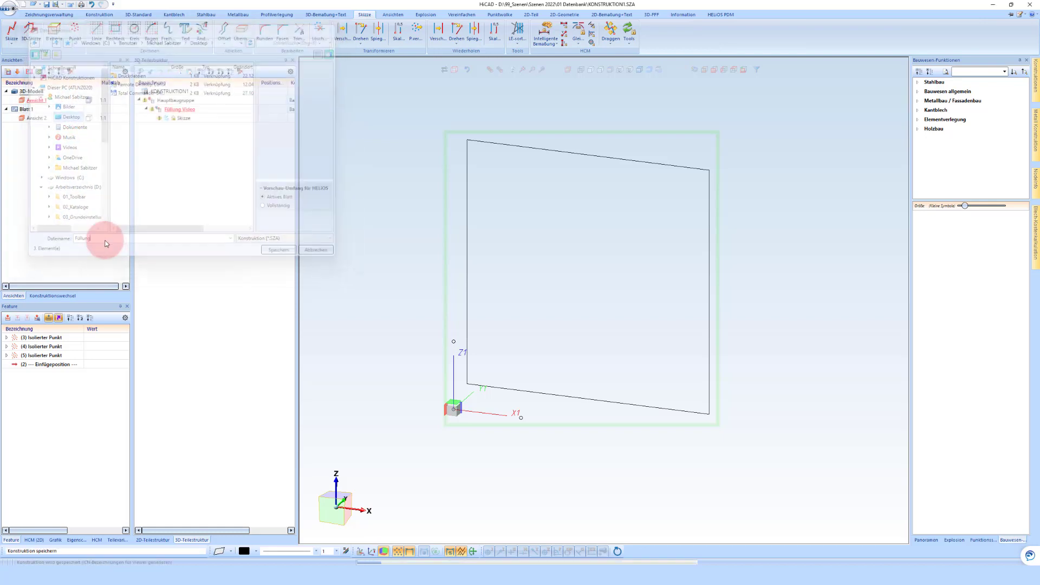
double_click(468, 334)
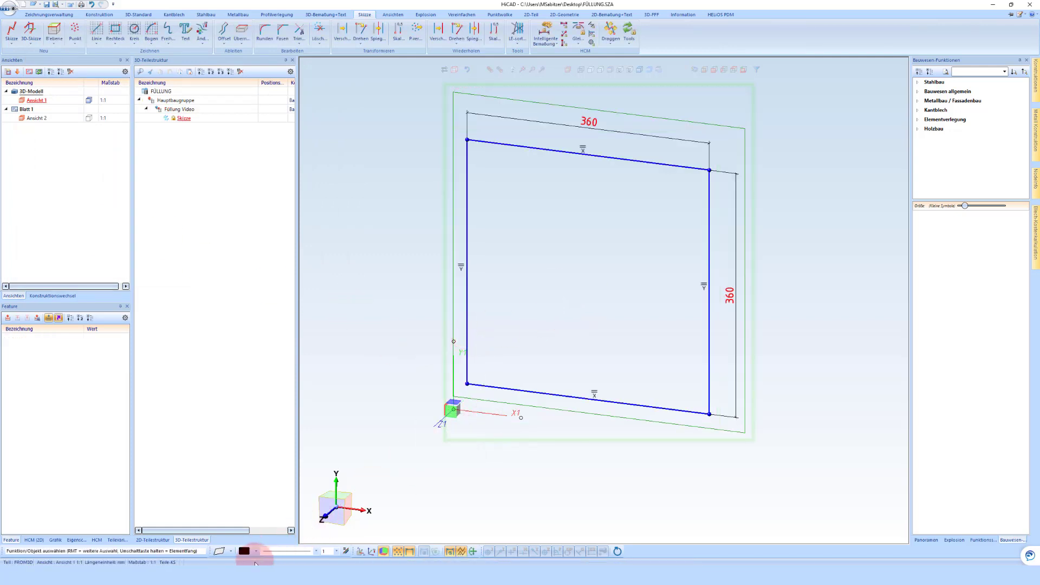
Step: Check the help example in the browser for the meaning of the required variables i_h and i_l
click(68, 563)
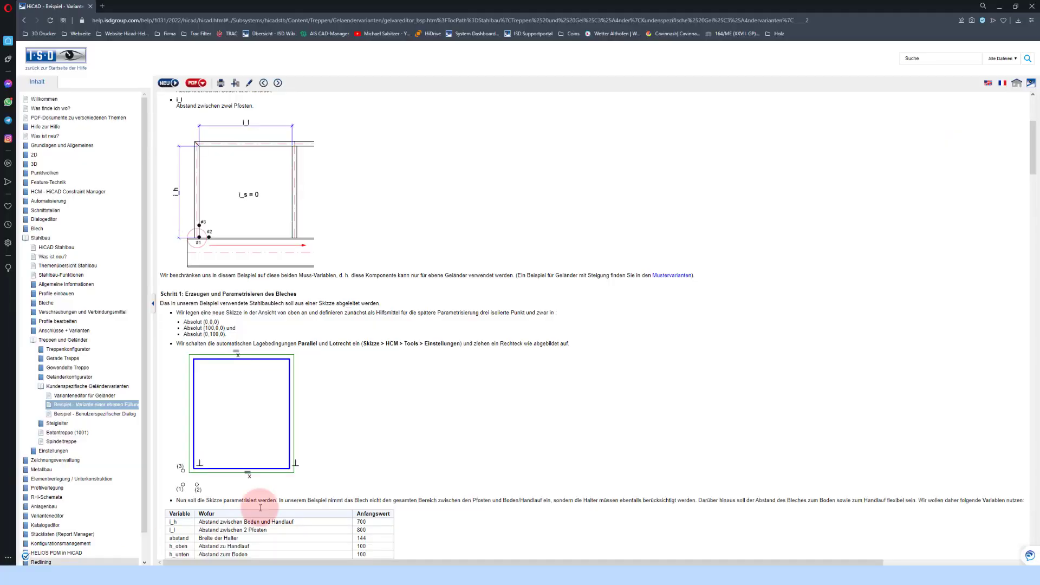
scroll(282, 261, up, 3)
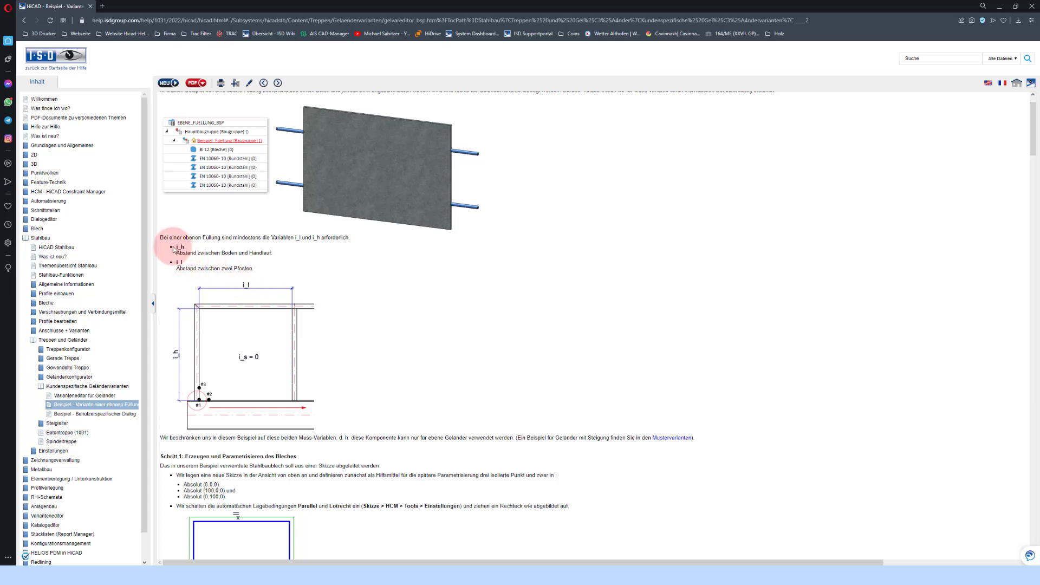
drag(177, 248, 268, 255)
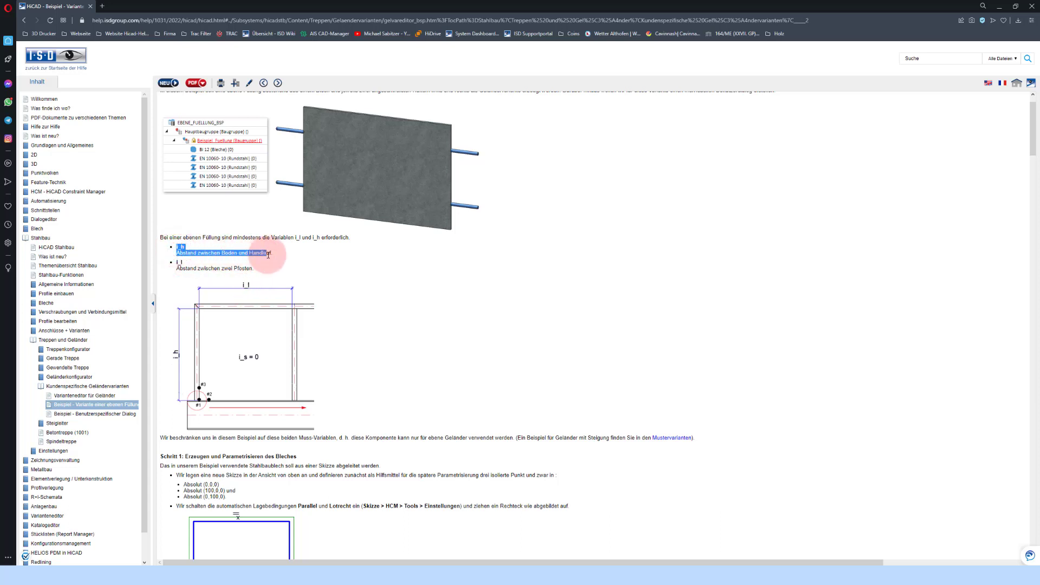
drag(176, 263, 254, 269)
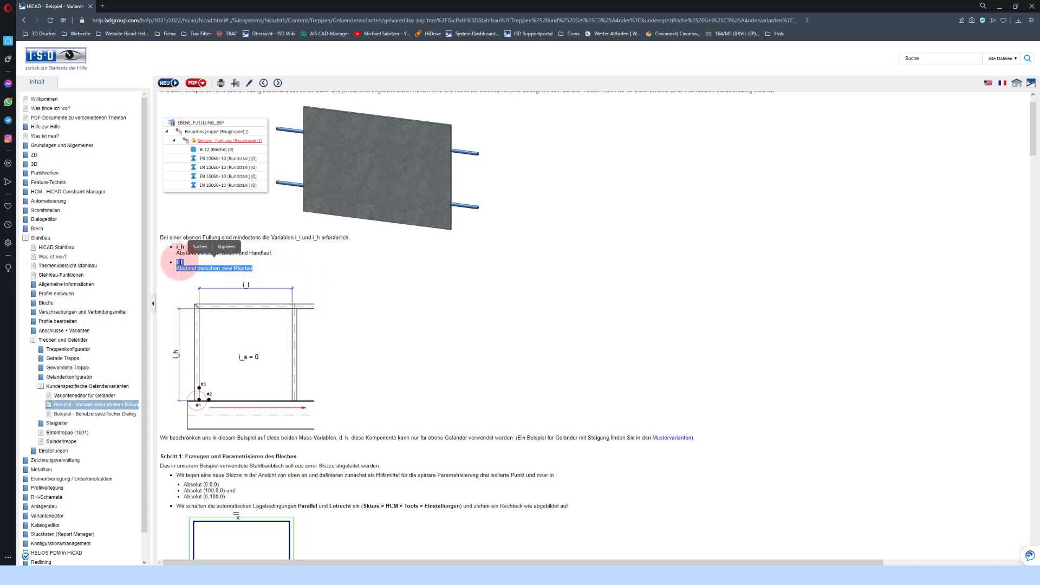
click(264, 275)
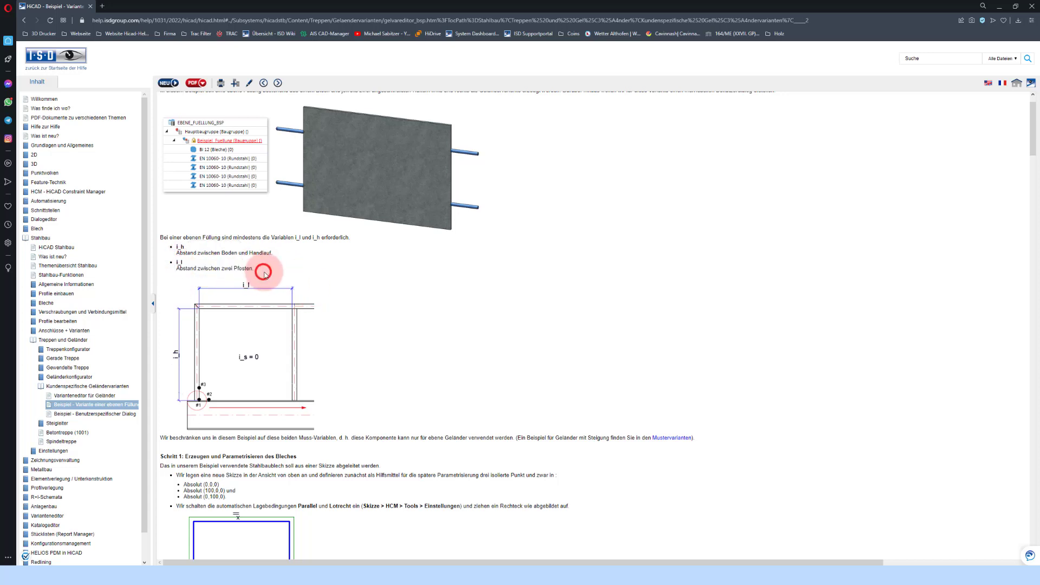
drag(175, 246, 275, 251)
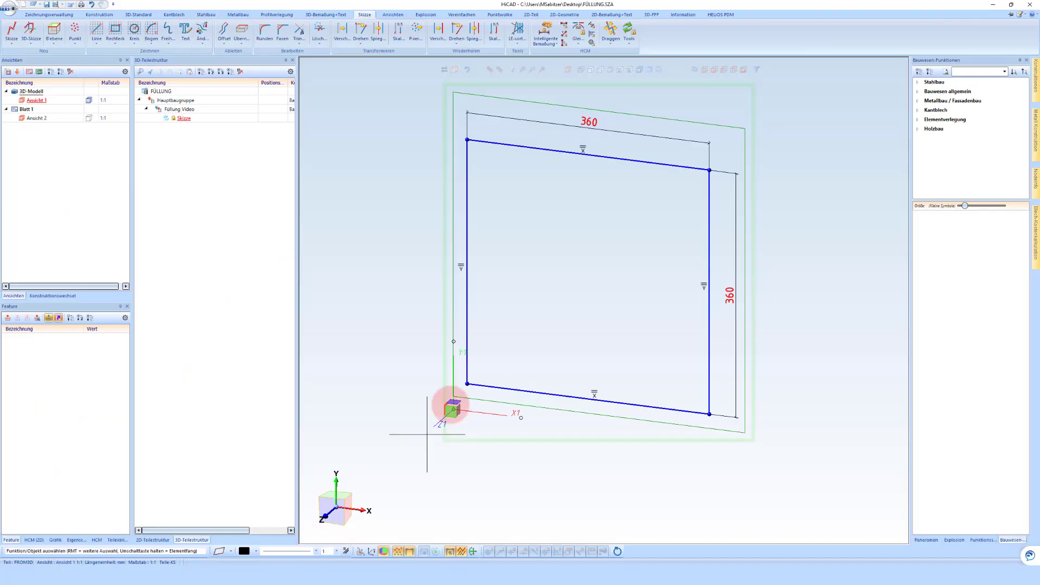
Step: Back in HiCAD, assign the variable i_l to the rectangle's width dimension with a value of 1000 mm
scroll(413, 423, down, 3)
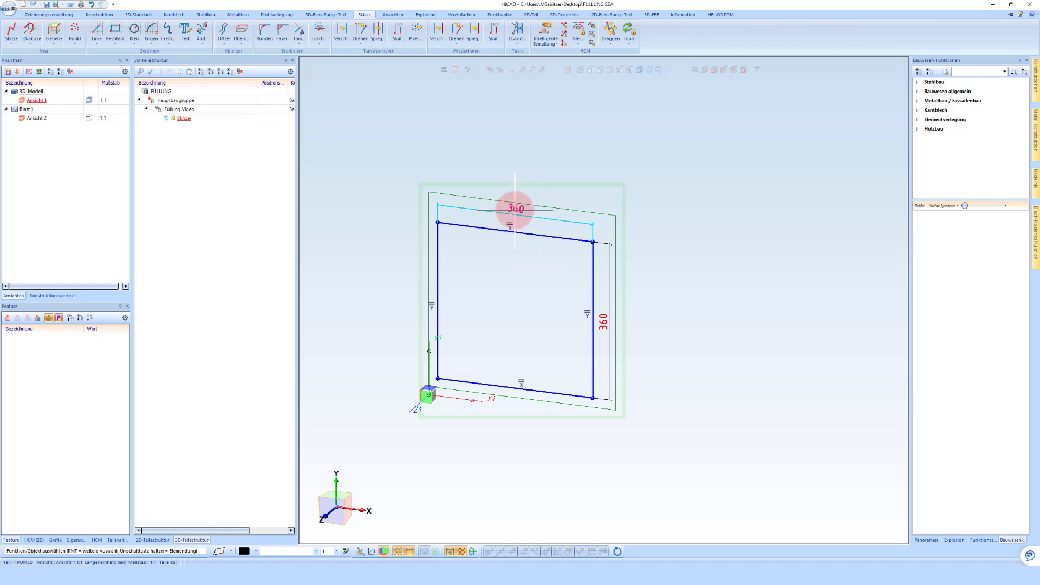
click(515, 209)
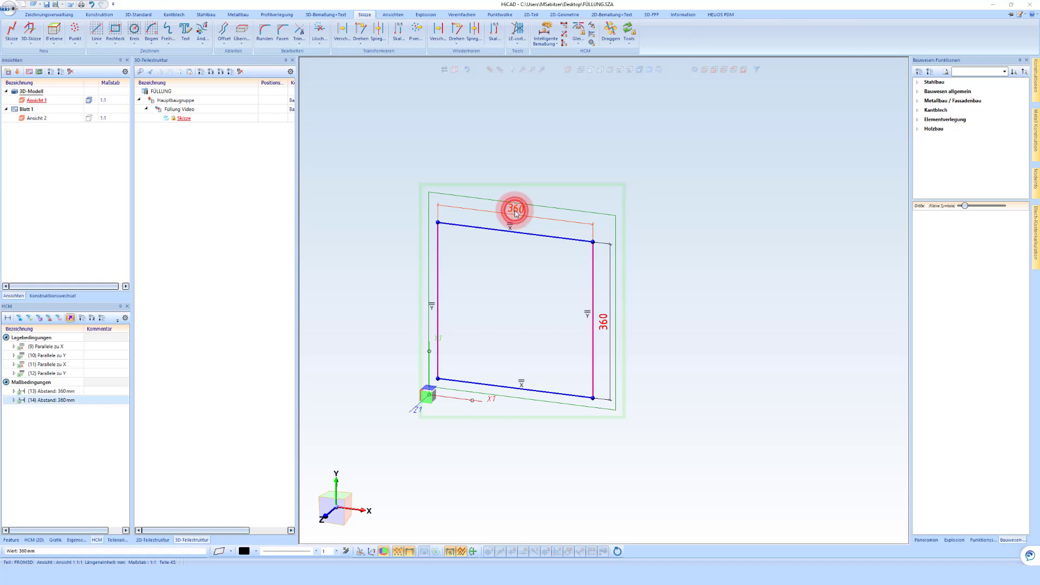
click(515, 210)
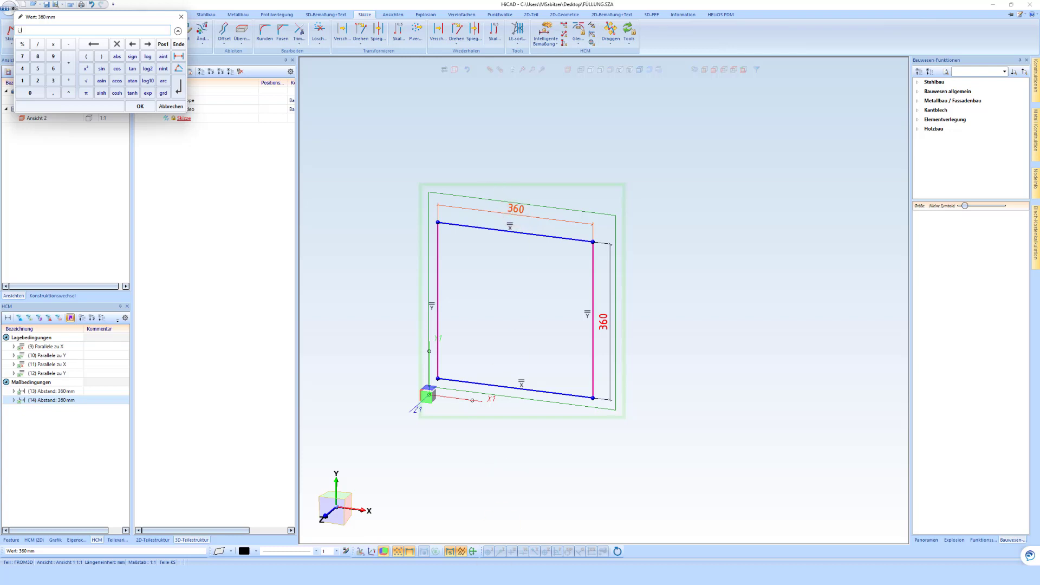
click(67, 577)
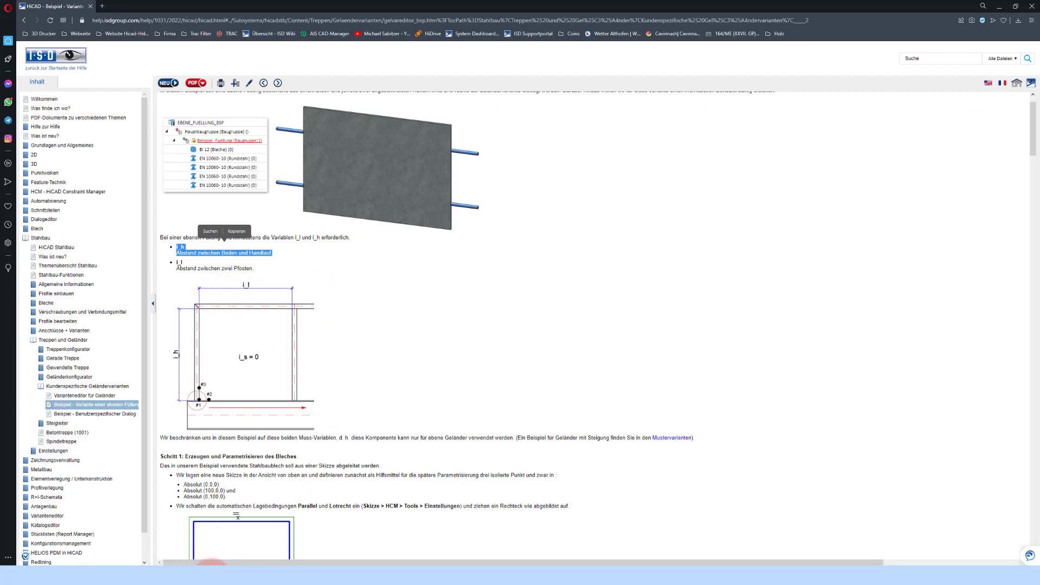
click(211, 577)
click(143, 109)
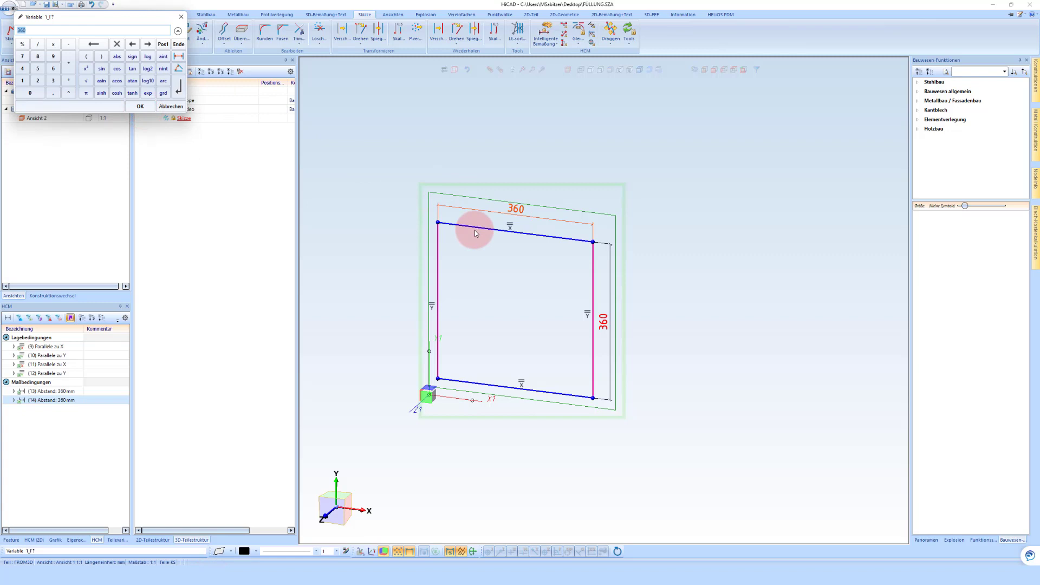
text(1000)
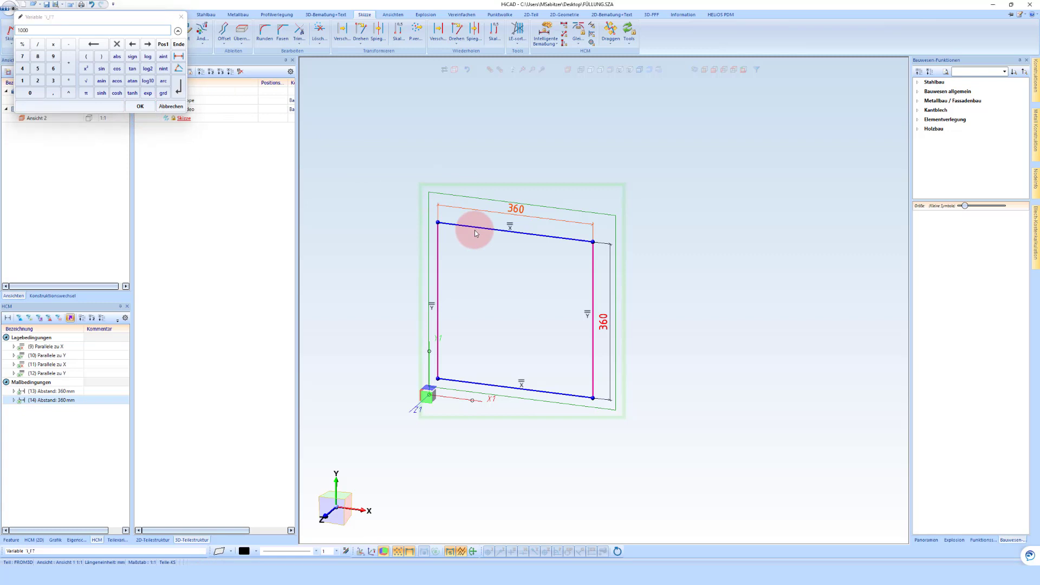
key(Return)
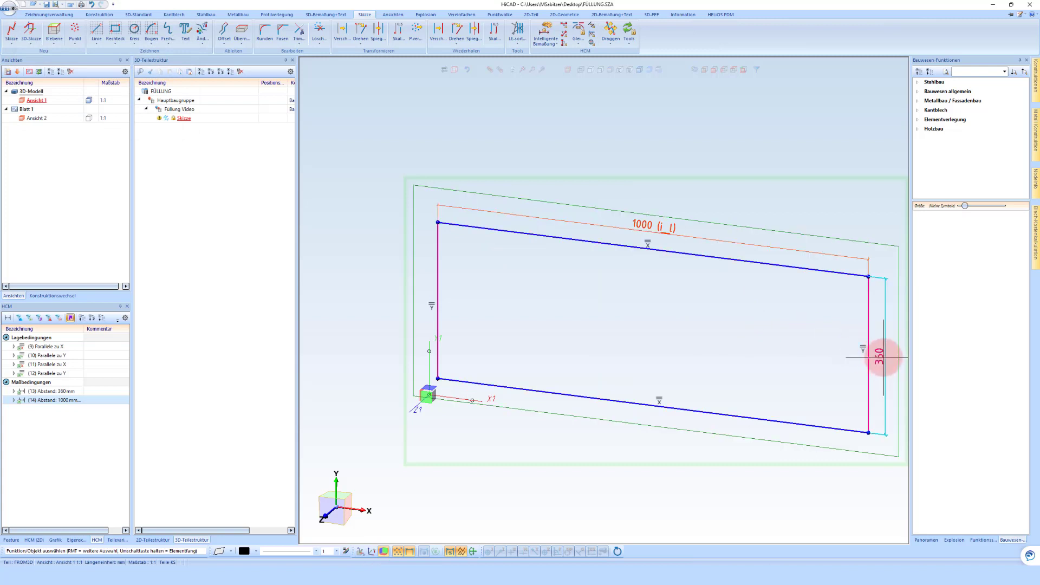
Step: Assign the variable i_h to the rectangle's height dimension with a value of 800 mm
double_click(879, 358)
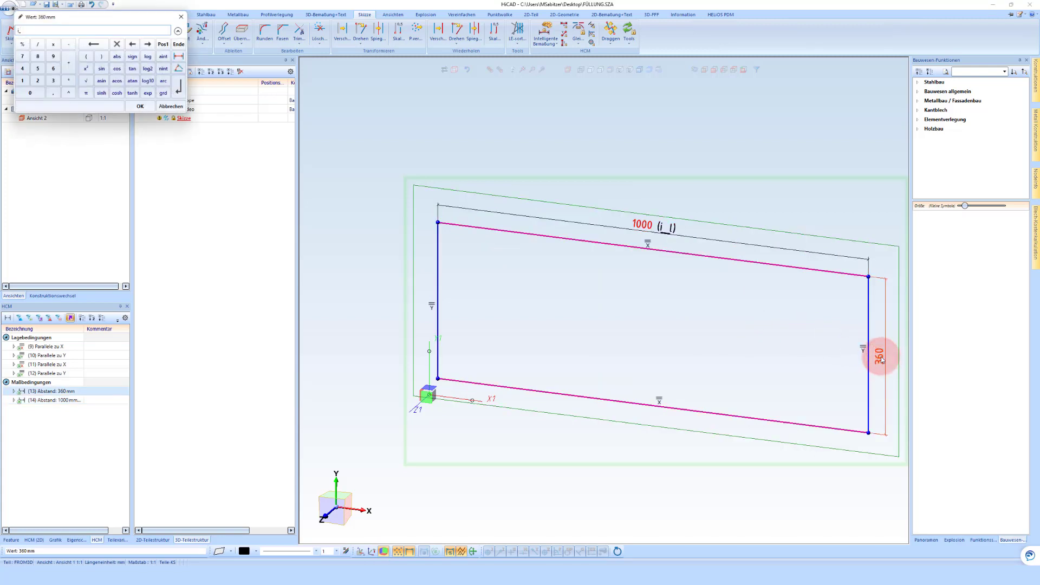
click(140, 107)
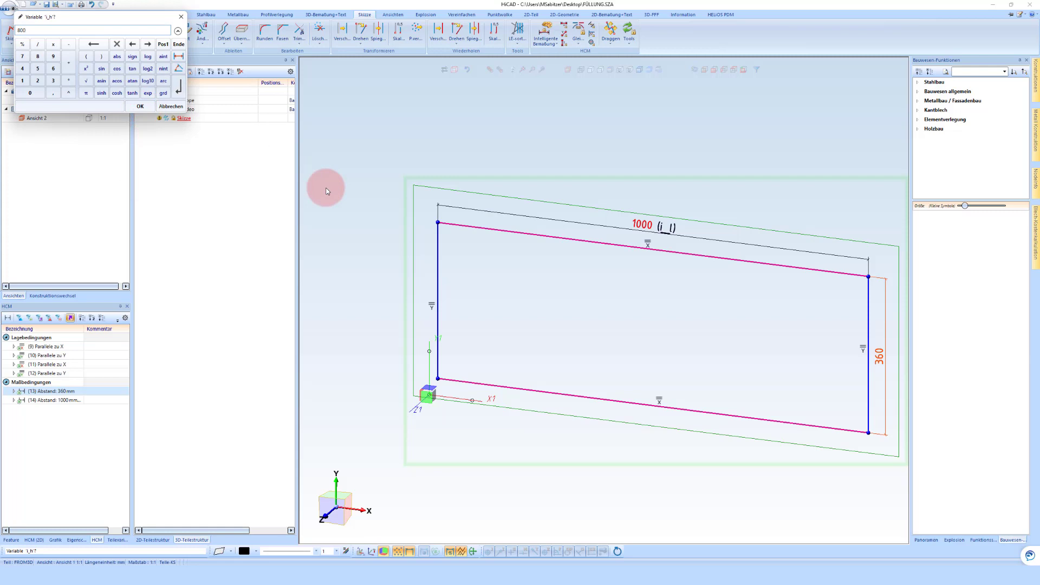
text(800)
key(Return)
scroll(457, 353, down, 3)
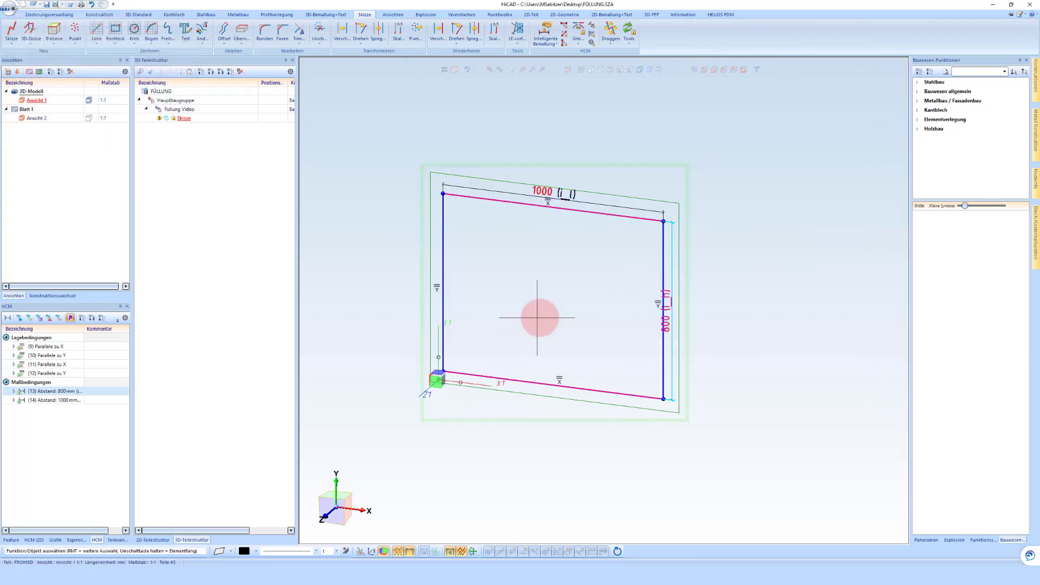
Step: Create a sheet from the sketch using the semi-finished product Alublech 3mm in Al99,0, with installation direction -Z
right_click(448, 307)
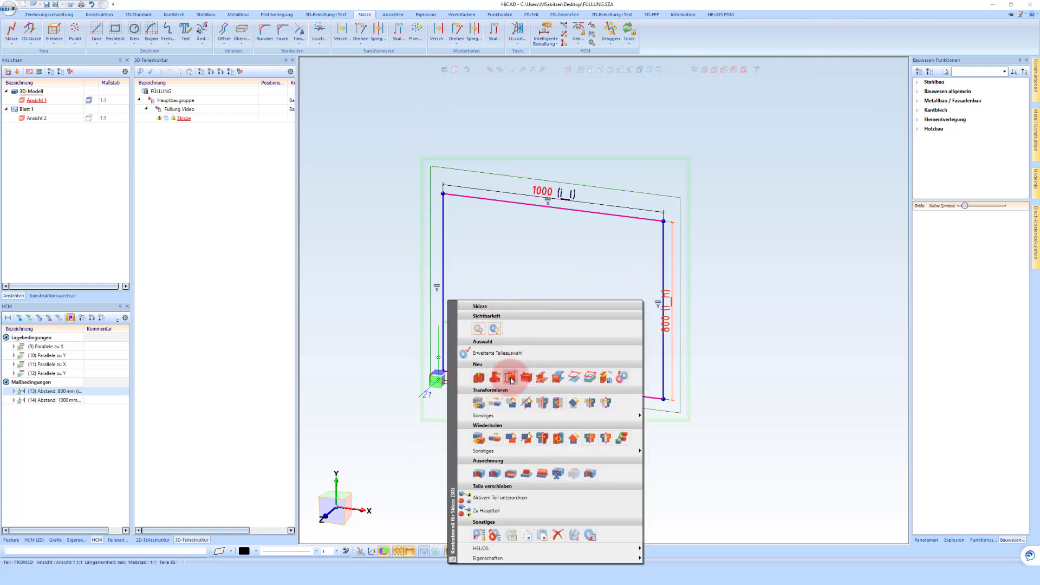
click(511, 377)
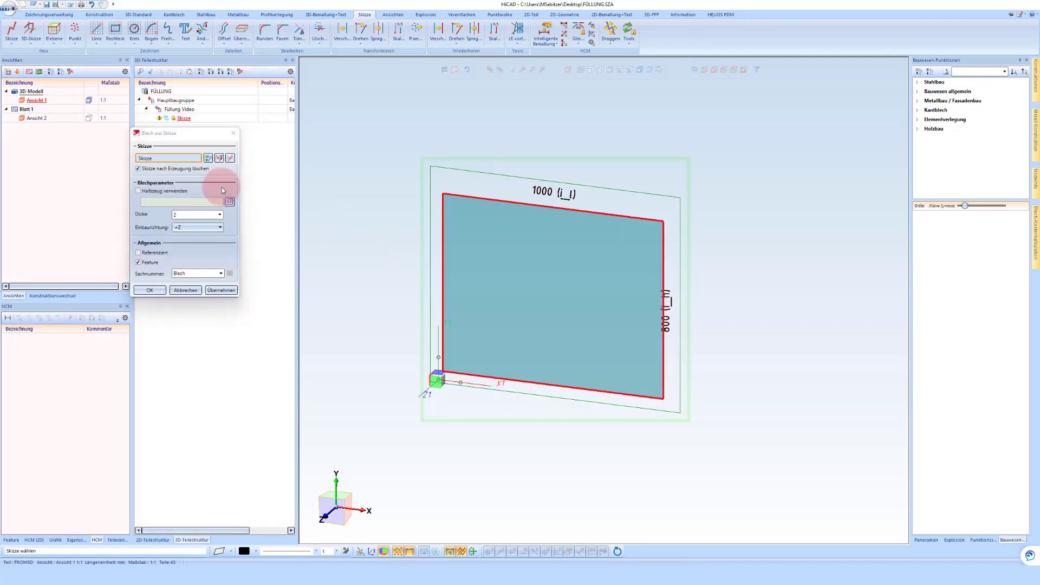
click(229, 202)
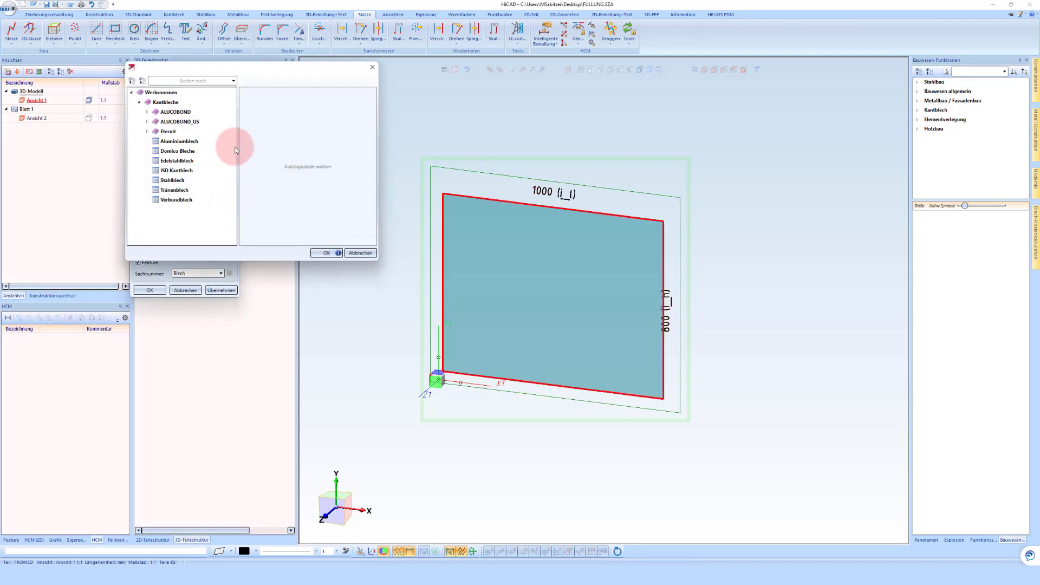
click(173, 142)
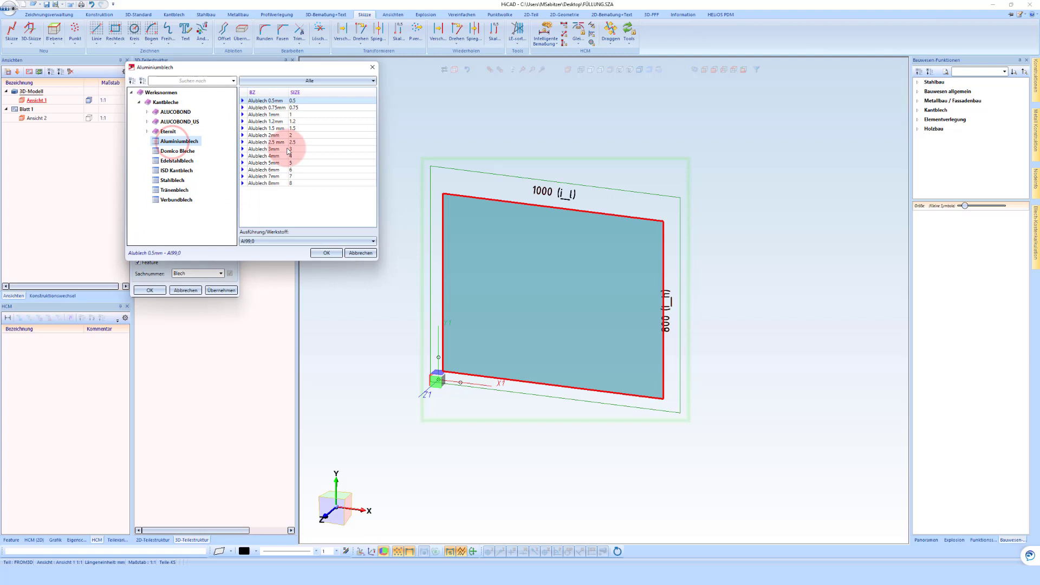
click(265, 149)
click(327, 253)
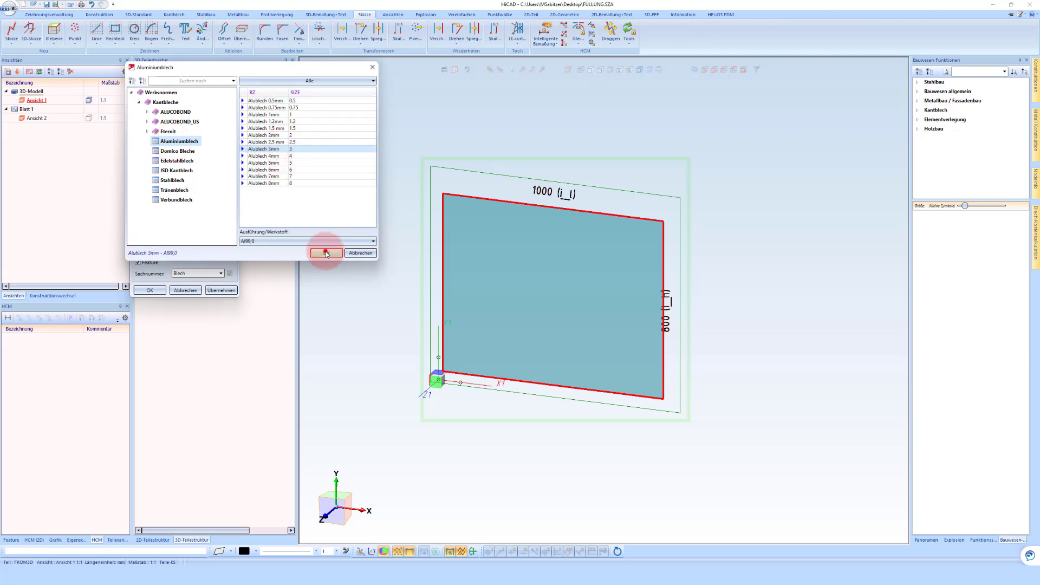
click(197, 231)
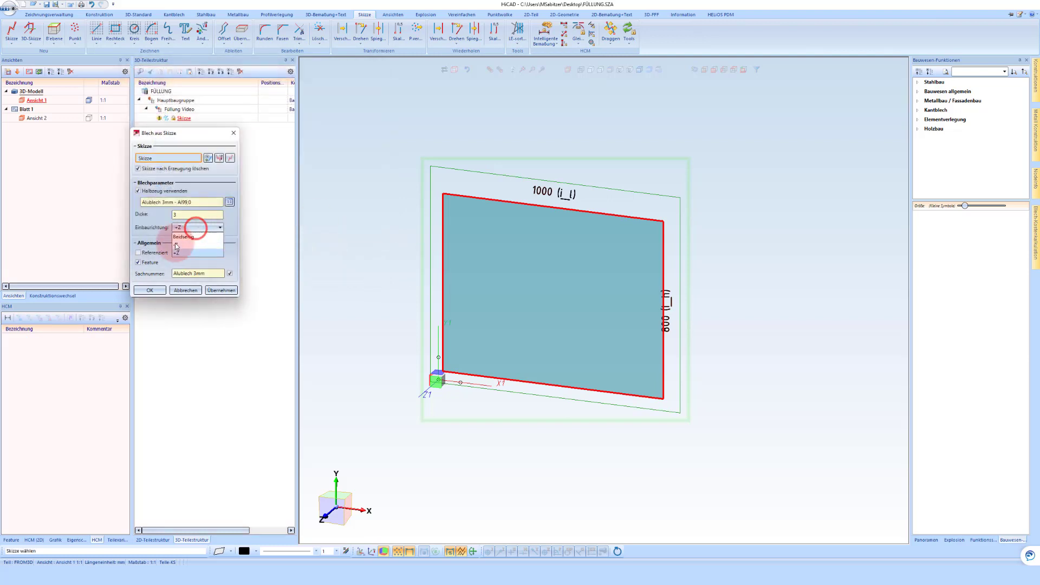
click(179, 244)
click(162, 291)
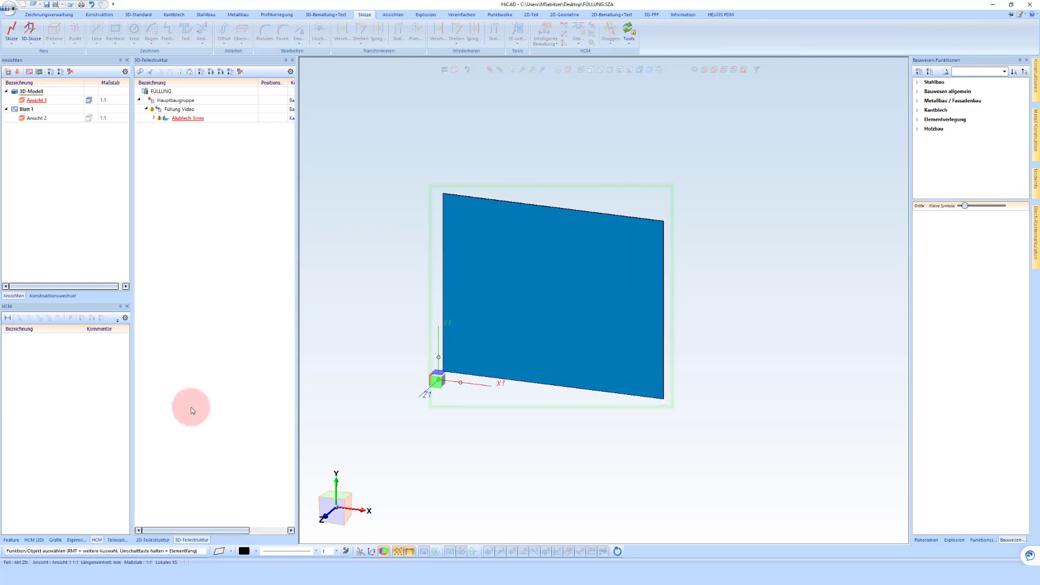
Step: Cut the variables i_h and i_l from the part variables of the Alublech 3mm sheet
click(10, 540)
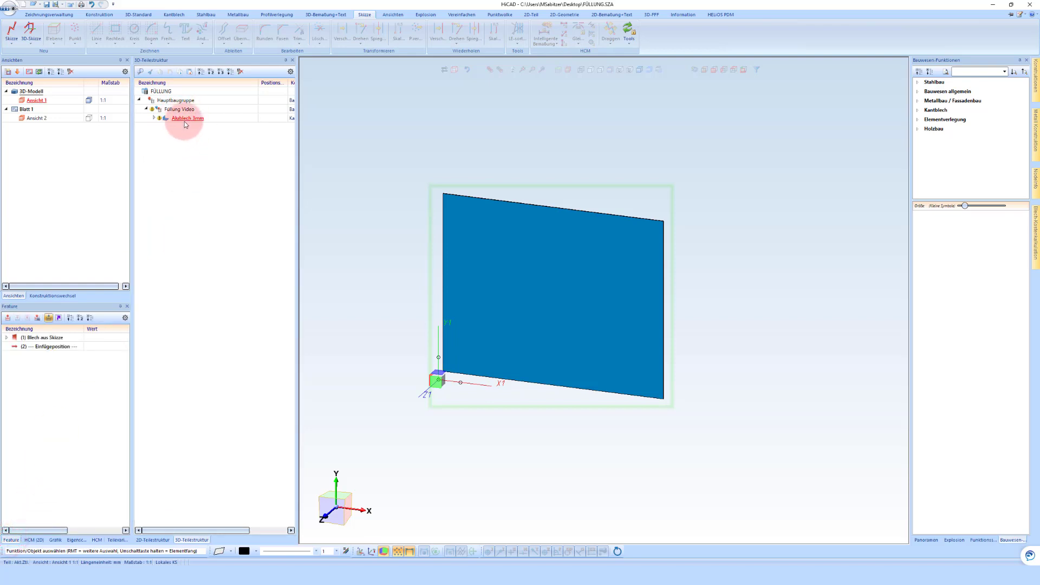
right_click(39, 413)
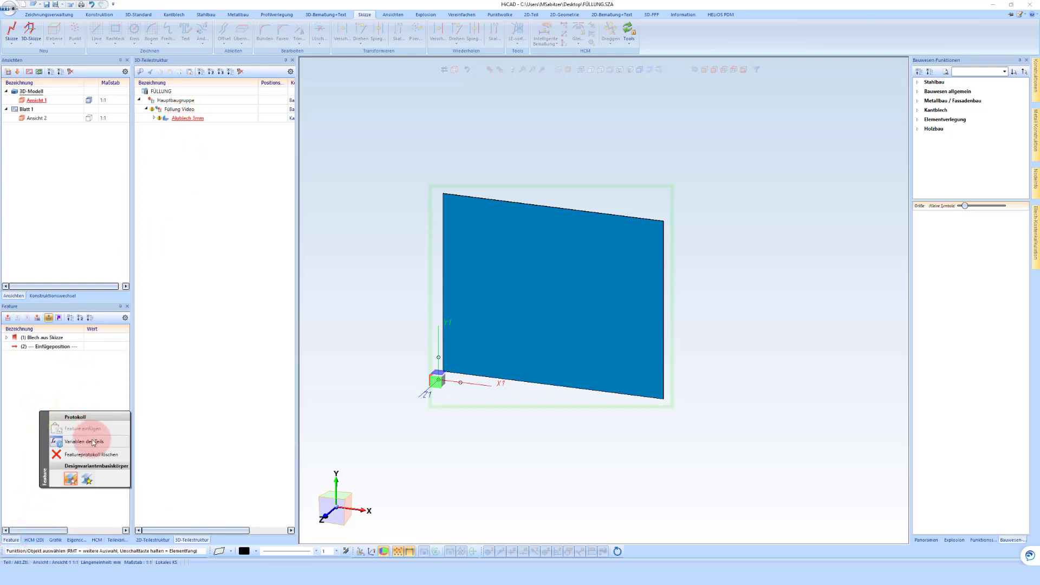
click(93, 441)
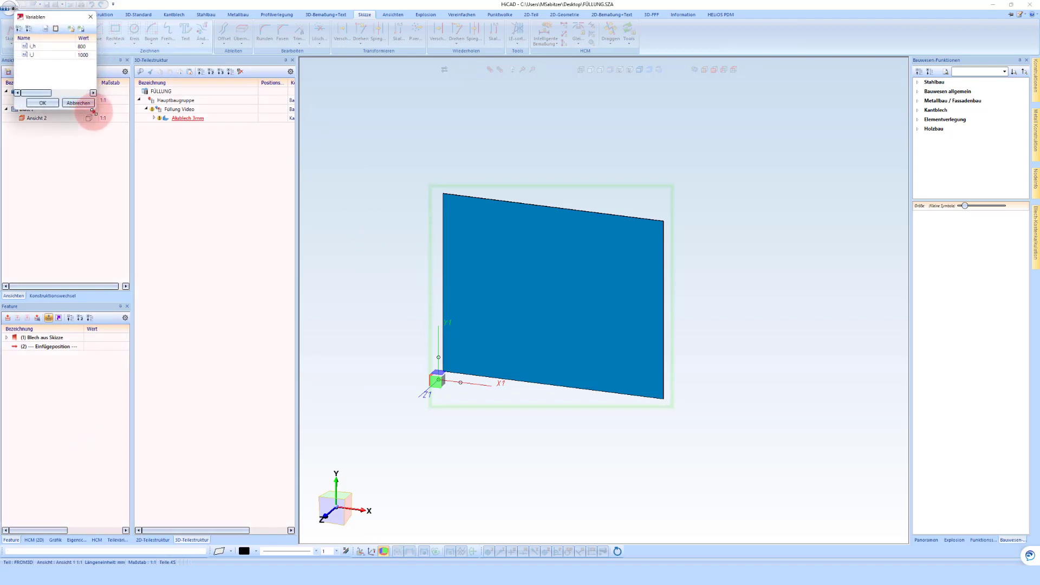
drag(95, 109, 158, 126)
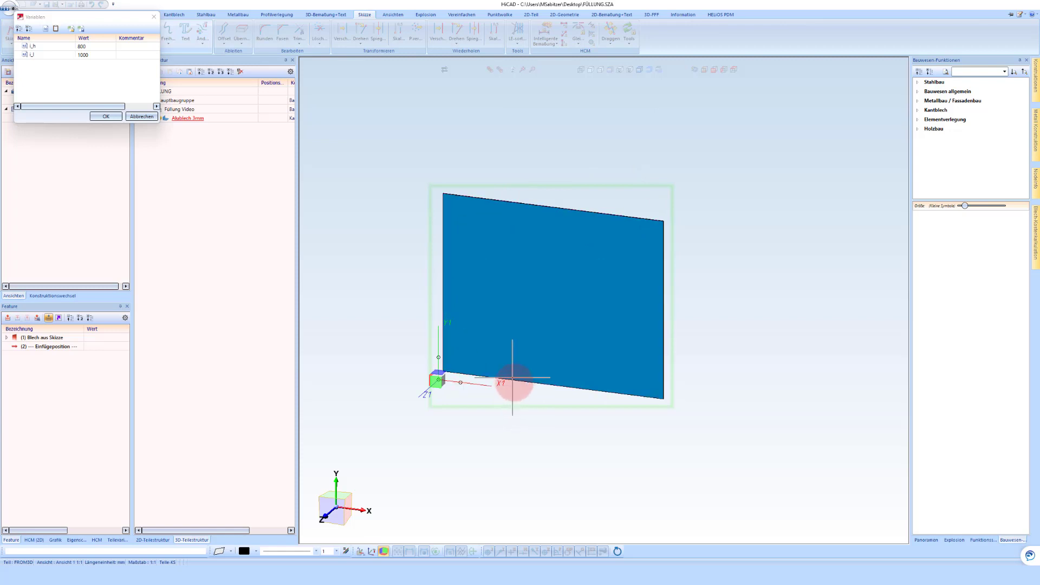
click(38, 43)
shift+click(39, 53)
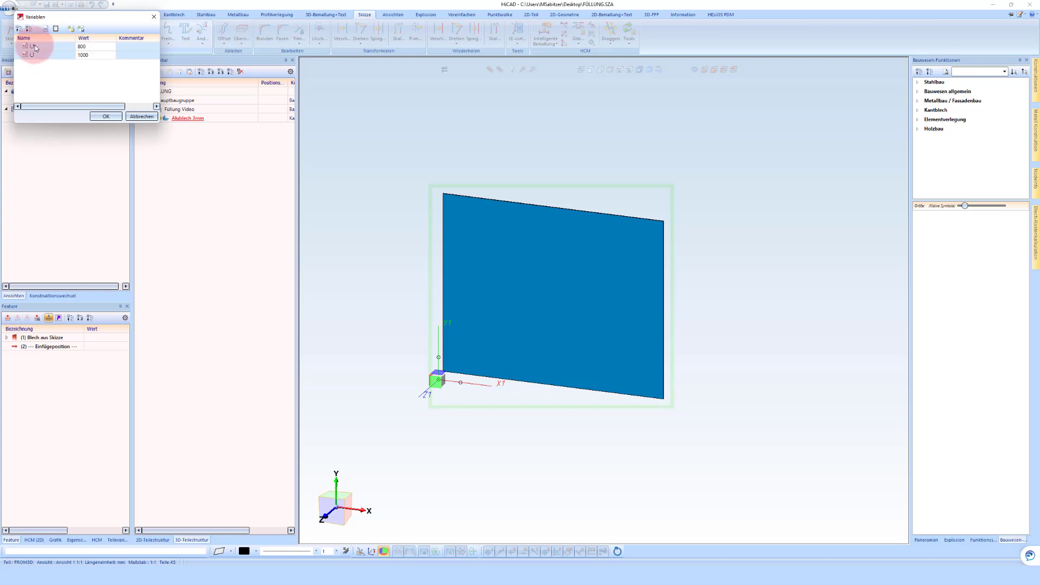
right_click(35, 48)
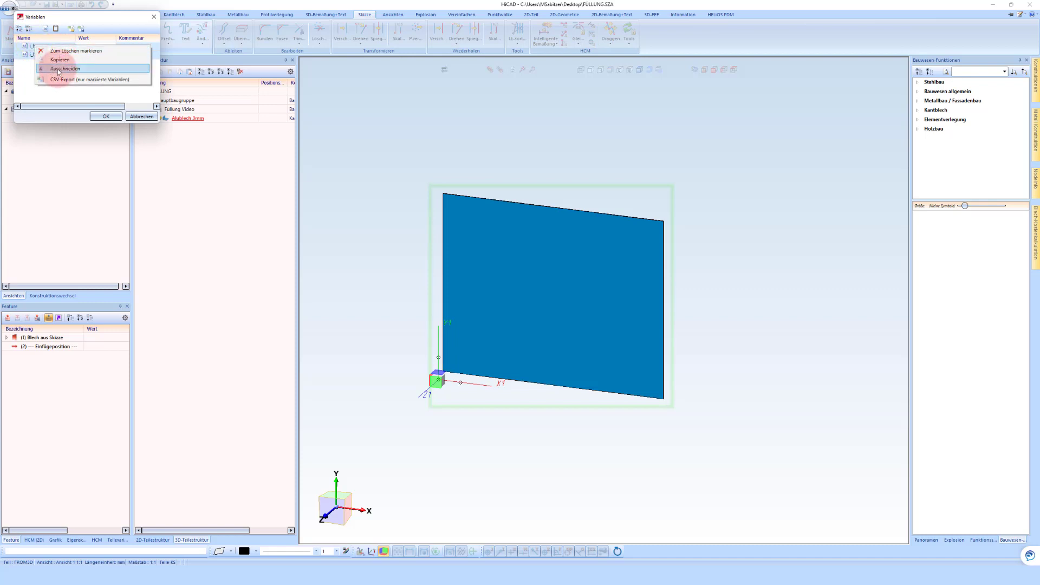
click(58, 69)
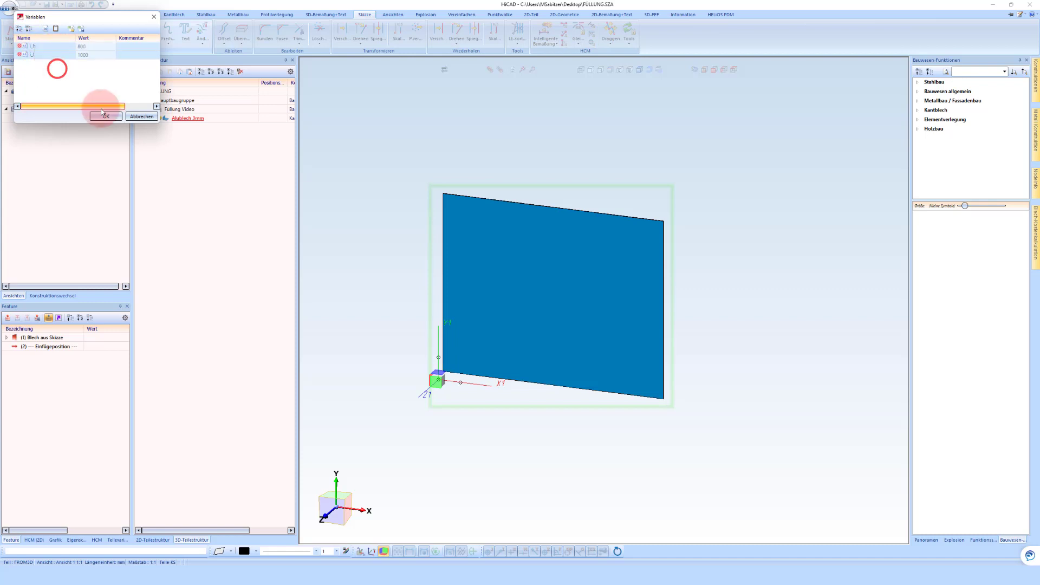
click(104, 116)
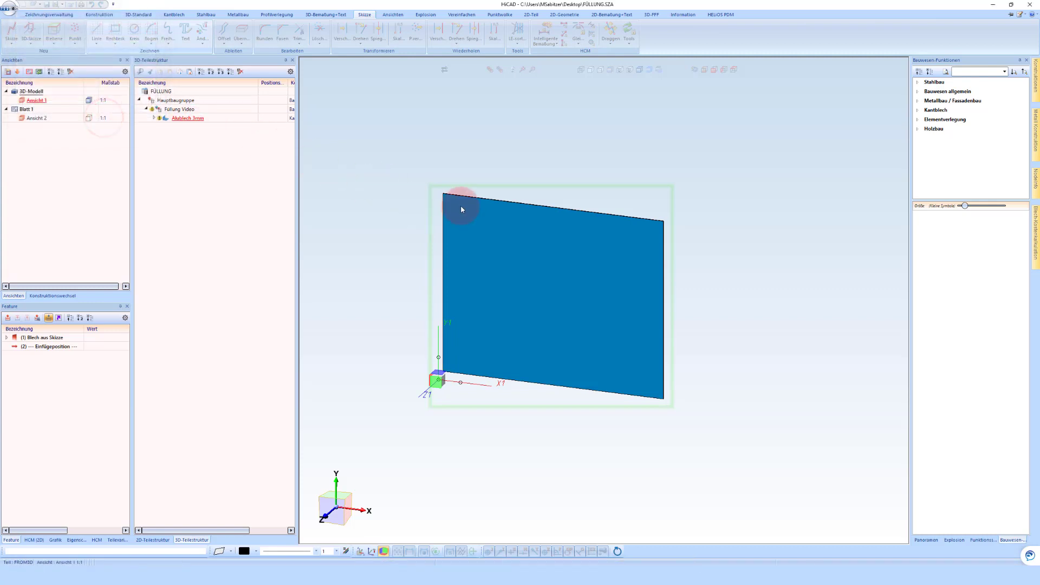
Step: Paste the cut variables i_h and i_l into the part variables of the Füllung Video assembly
click(183, 109)
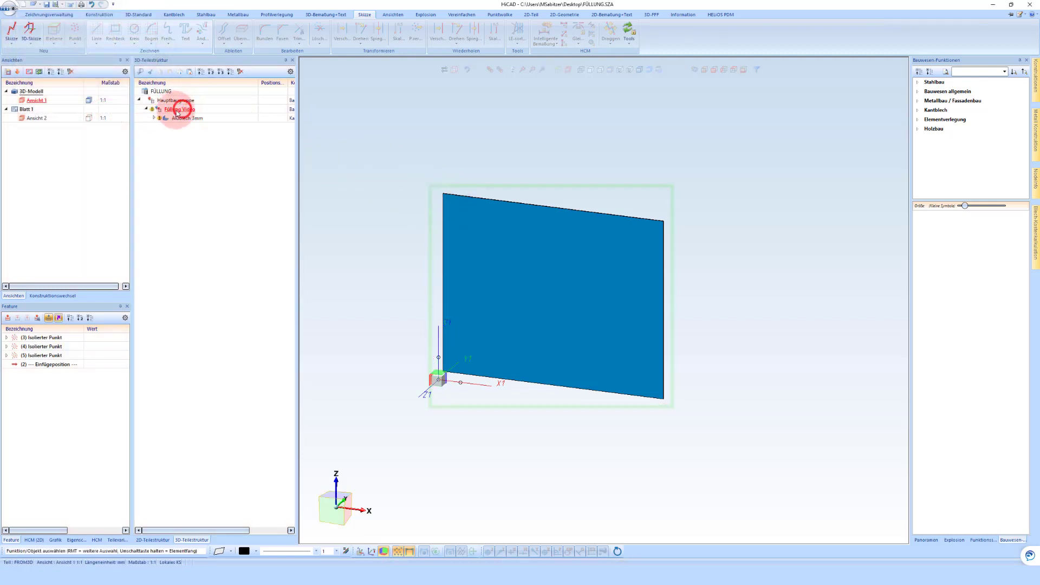
right_click(42, 405)
click(79, 432)
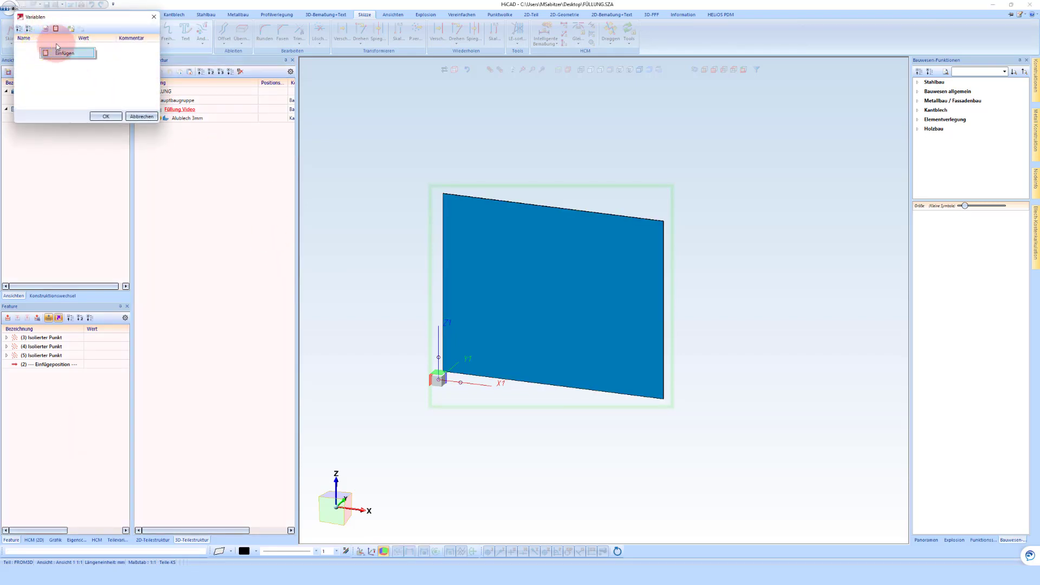
click(61, 53)
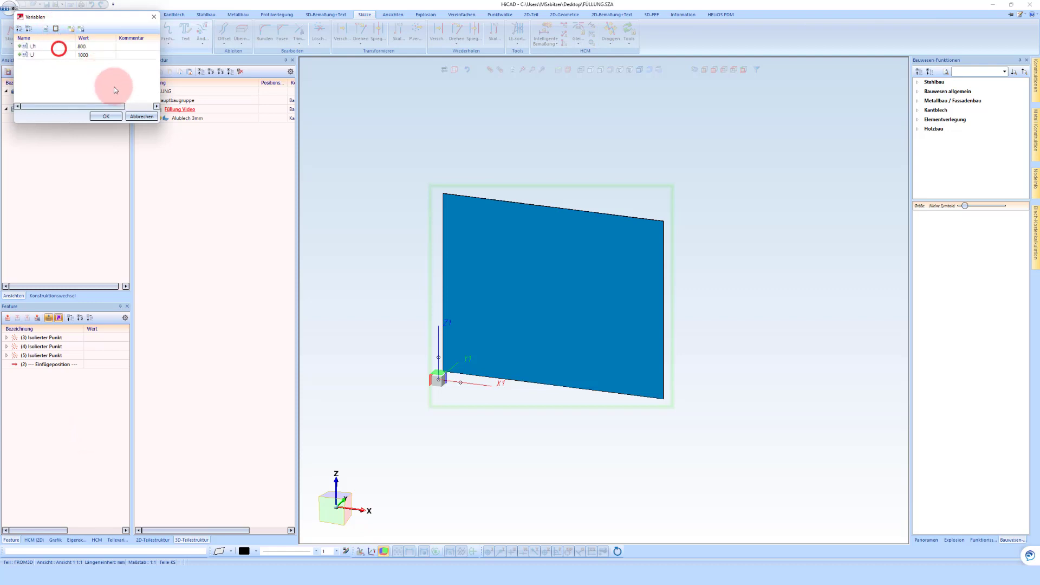
click(113, 117)
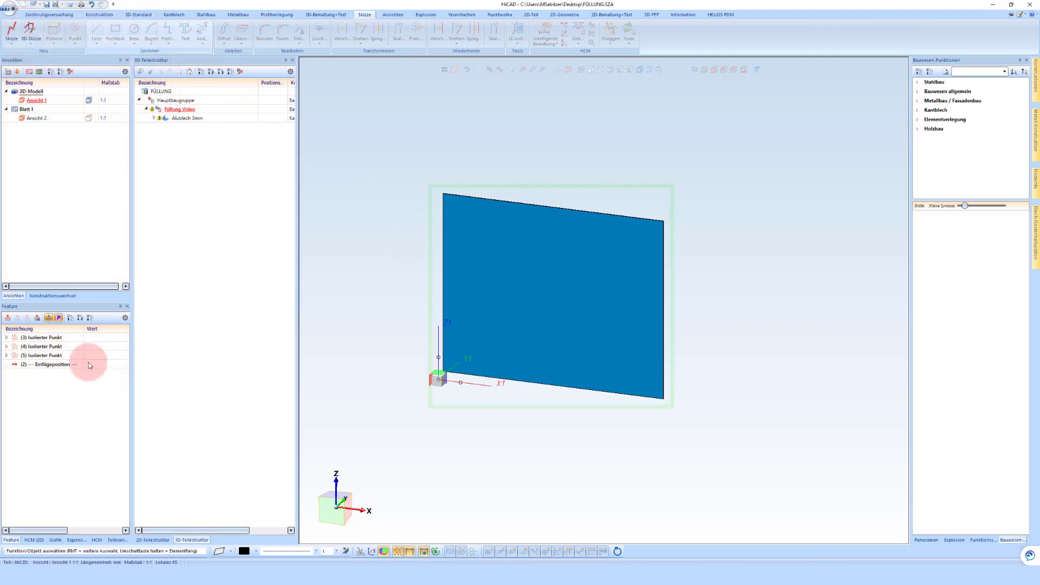
Step: Add a numeric variable ra with value 50 and comment Randabstand to the Füllung Video assembly
click(185, 120)
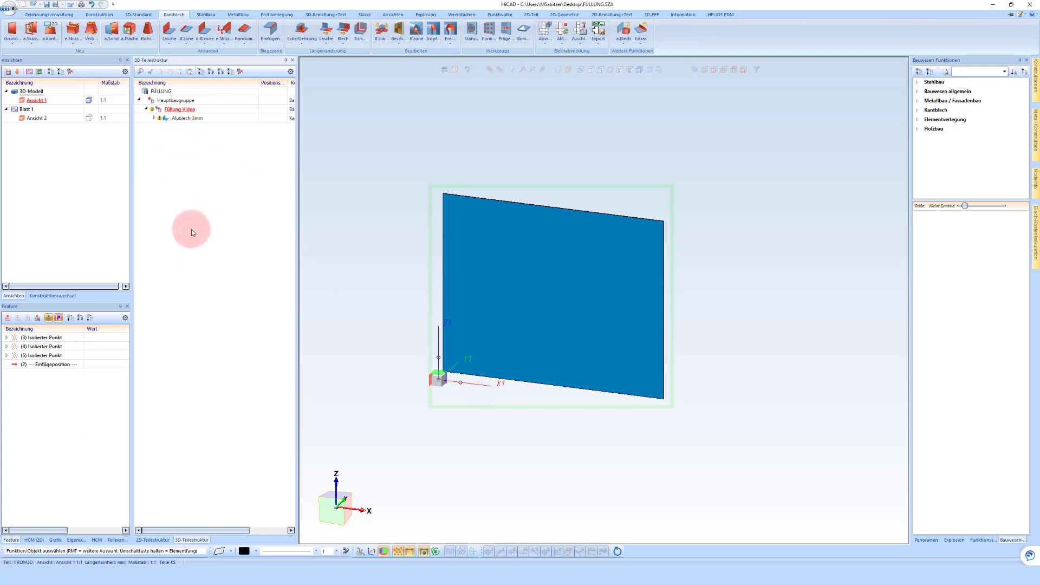
scroll(443, 351, up, 3)
scroll(441, 357, down, 3)
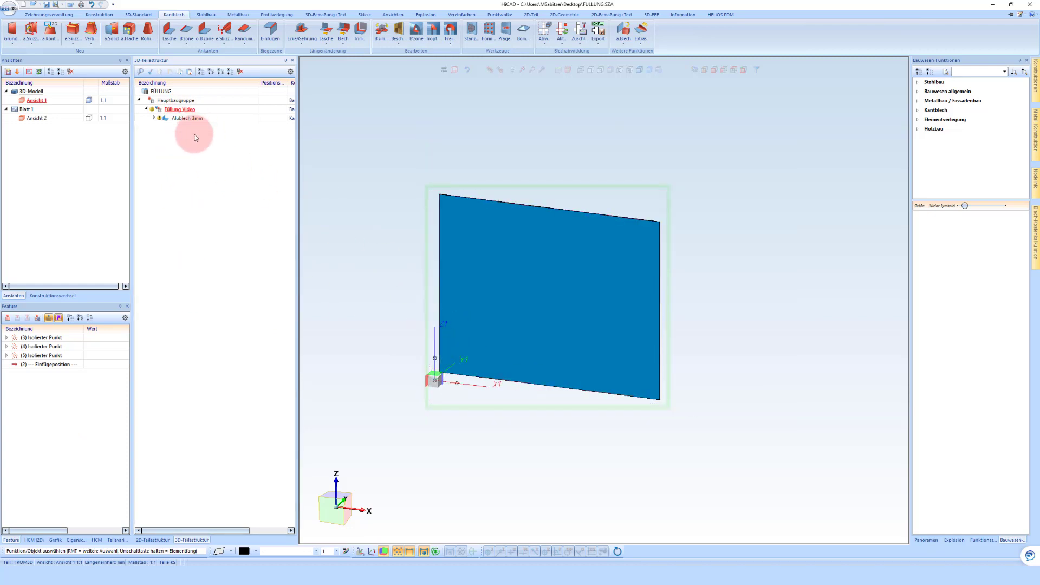
right_click(44, 398)
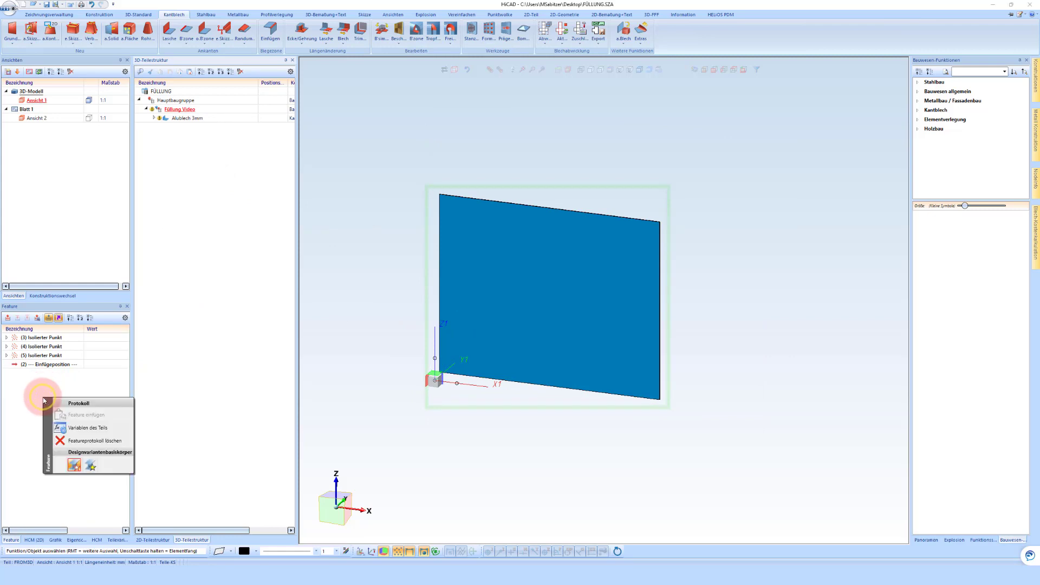
click(77, 429)
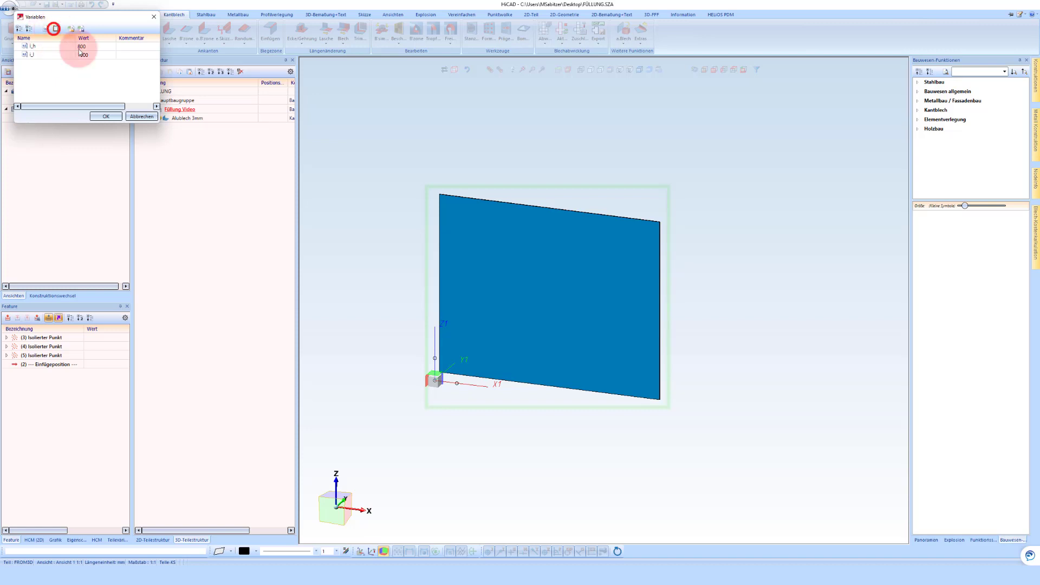
click(46, 29)
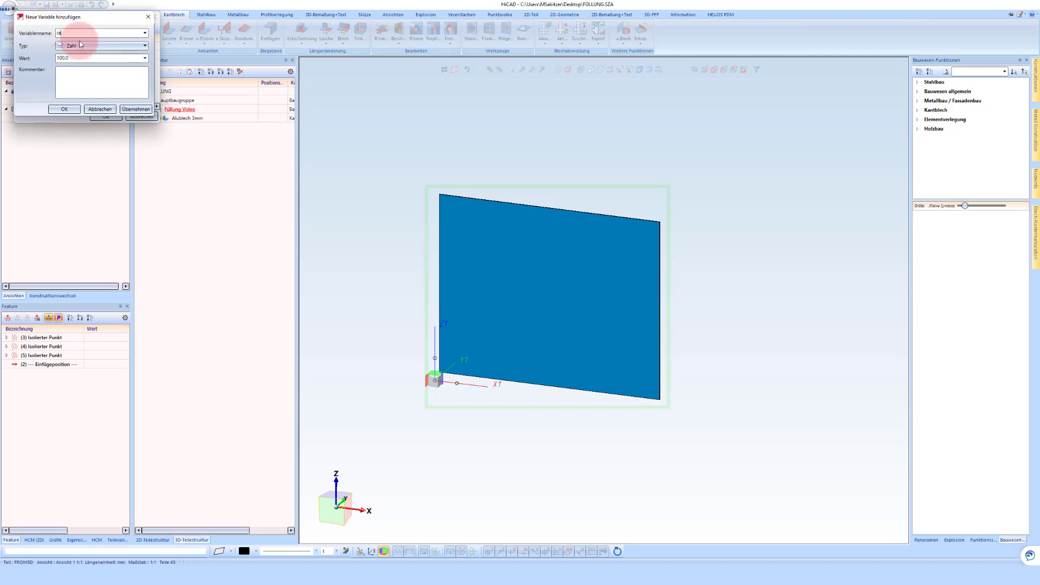
double_click(65, 58)
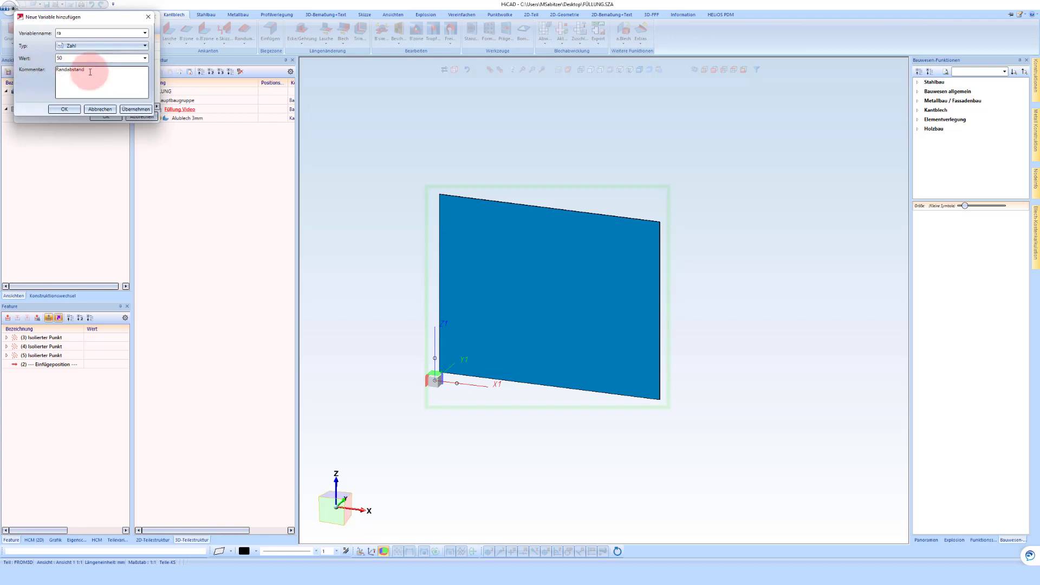
drag(88, 73, 37, 71)
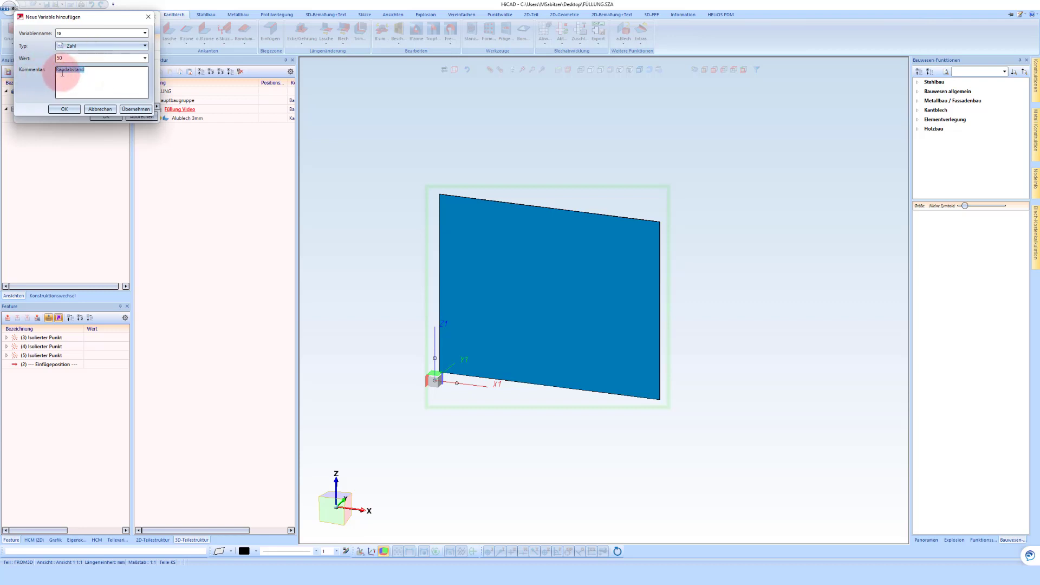
click(64, 111)
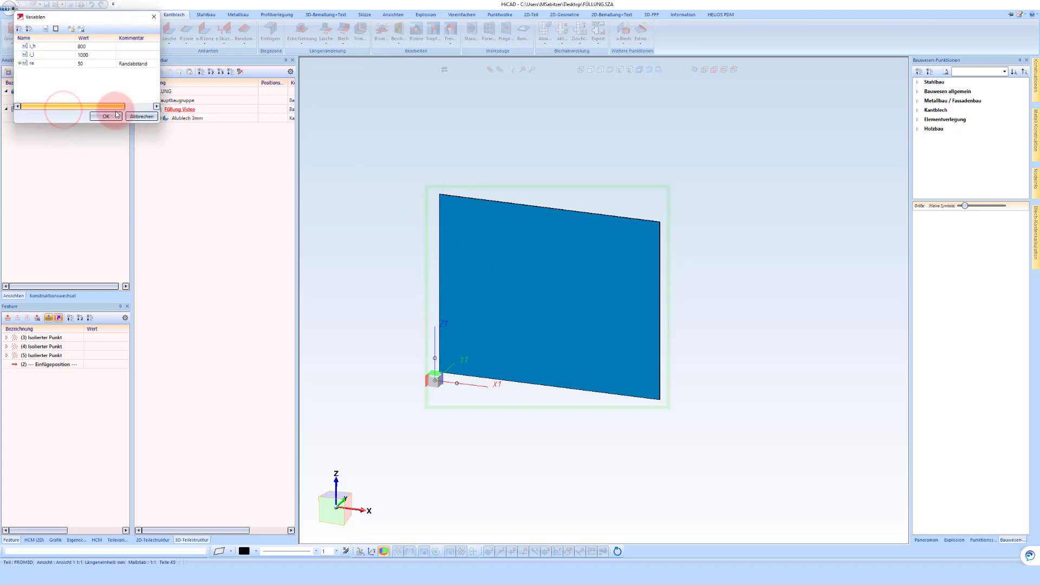
click(113, 117)
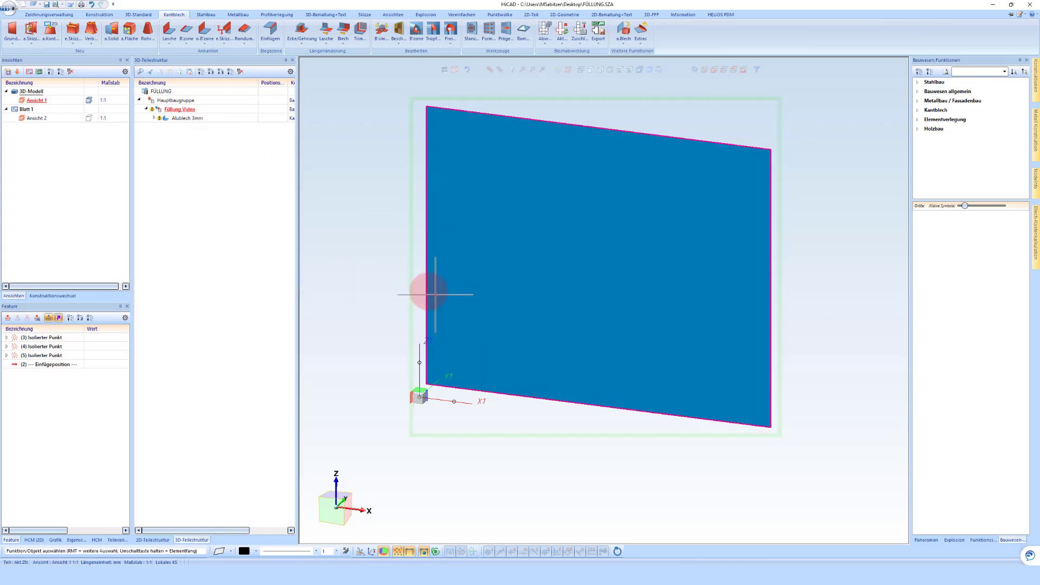
Step: Set the aluminium sheet's width dimension to the formula i_l-(2*ra)
click(188, 118)
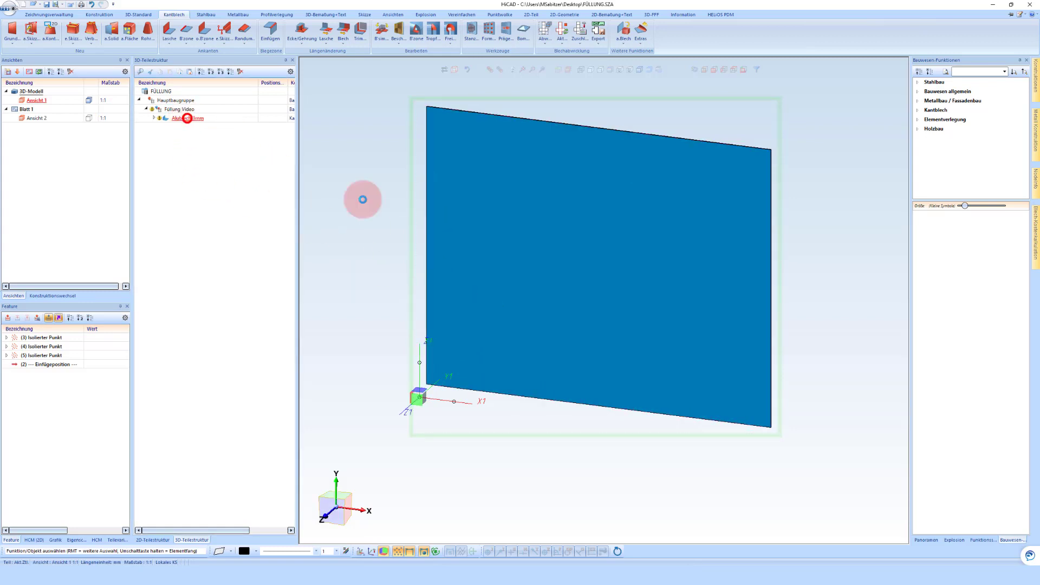
click(480, 342)
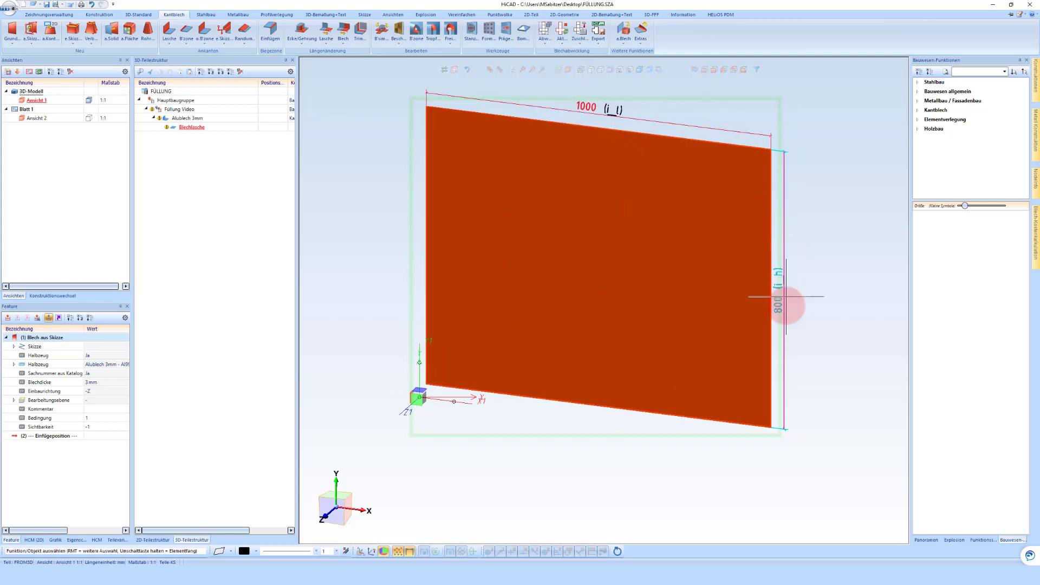
double_click(605, 113)
click(37, 29)
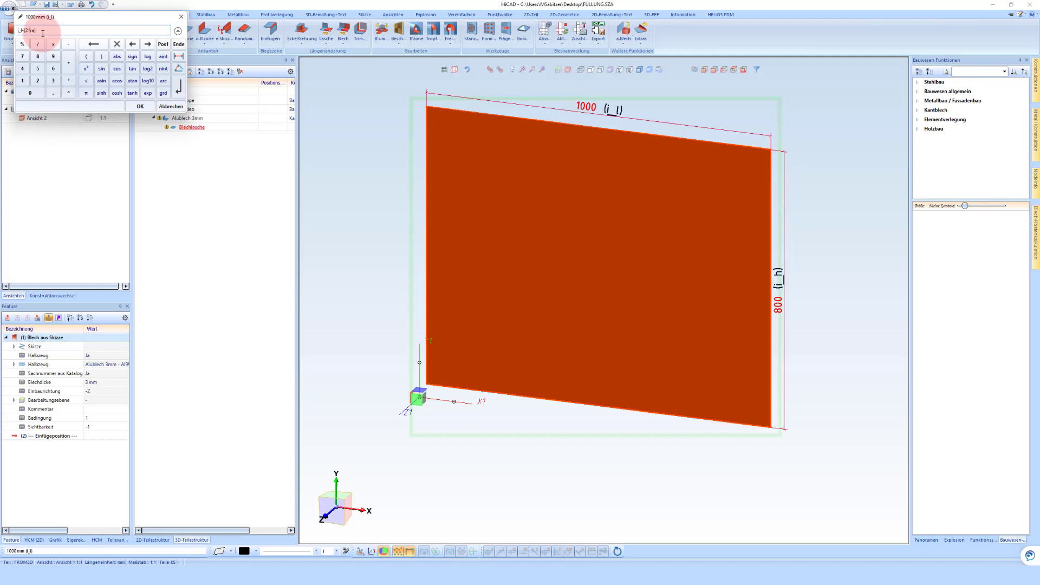
click(144, 109)
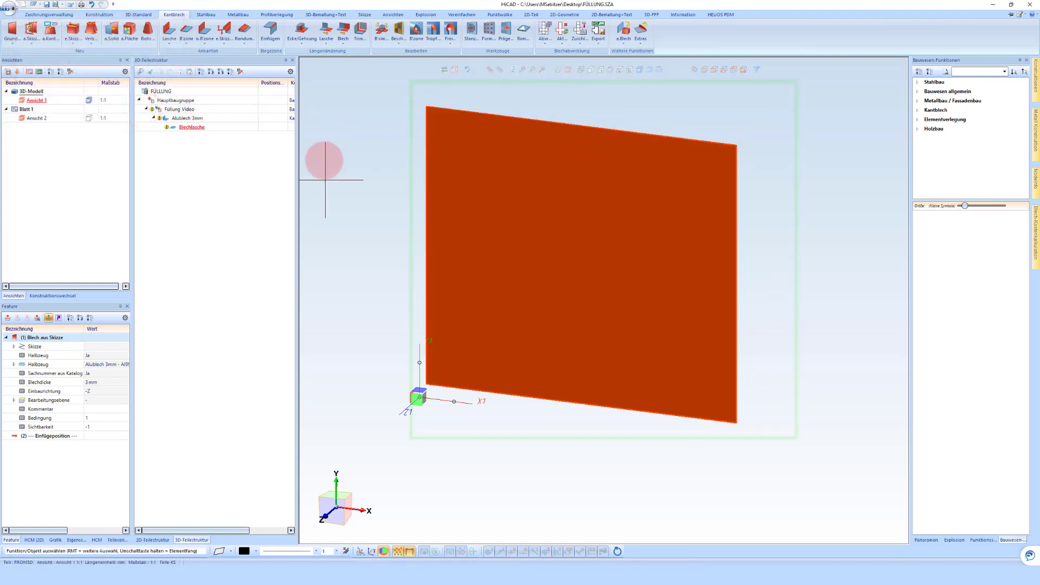
click(47, 454)
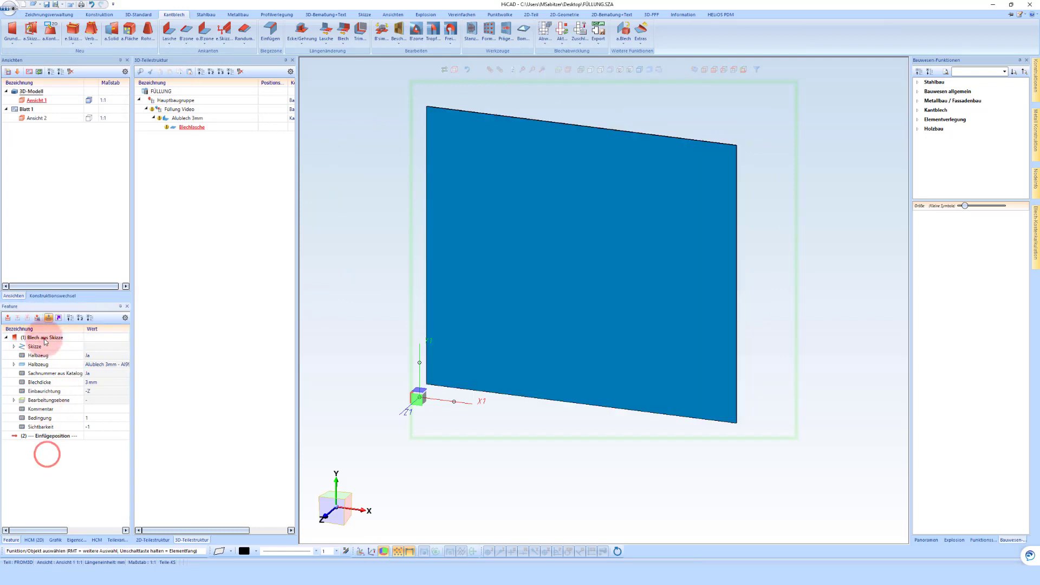
Step: Set the aluminium sheet's height dimension to the formula i_h-(2*ra)
click(45, 340)
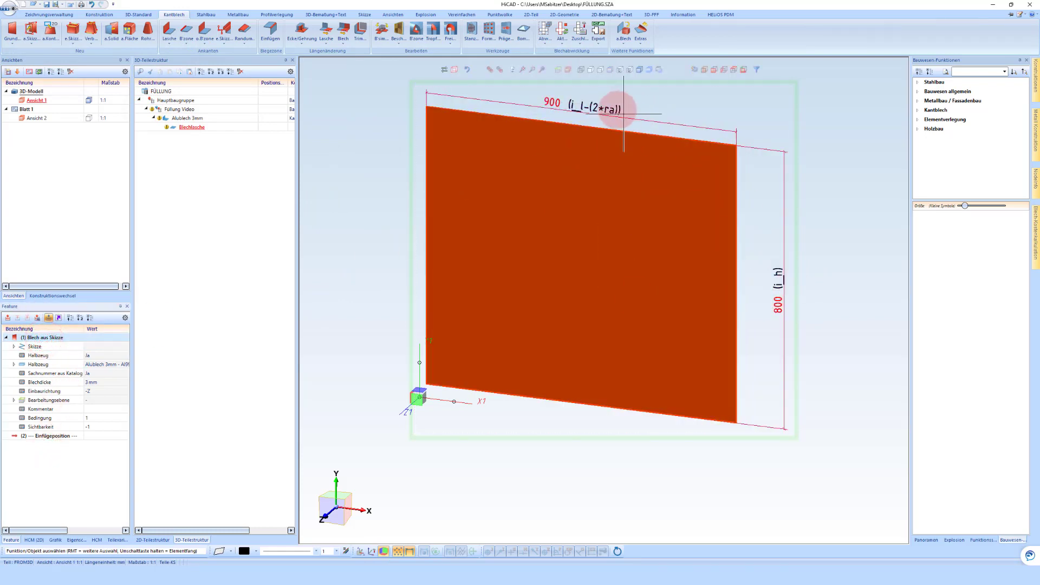
double_click(780, 285)
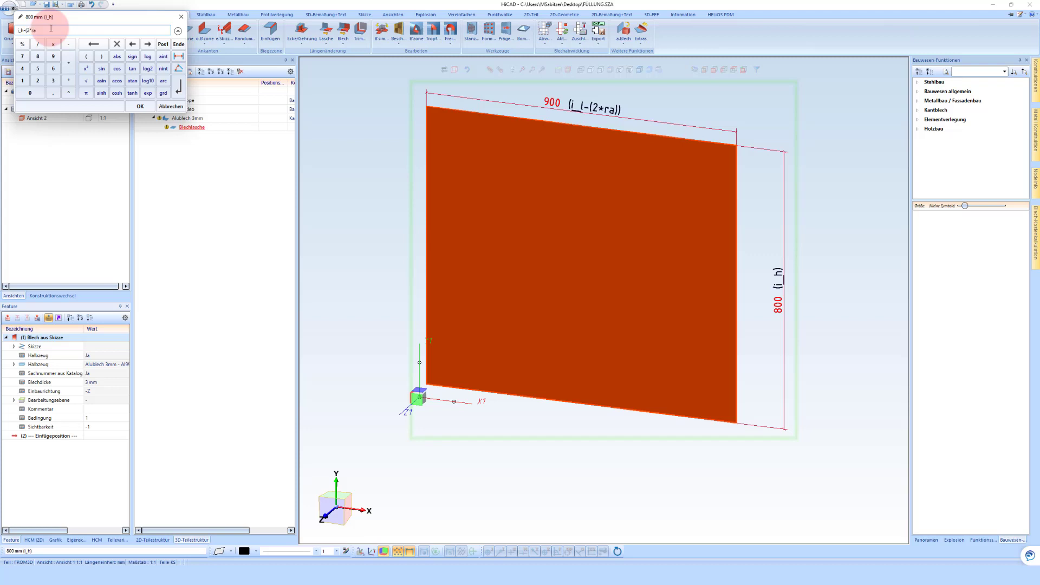
key(Return)
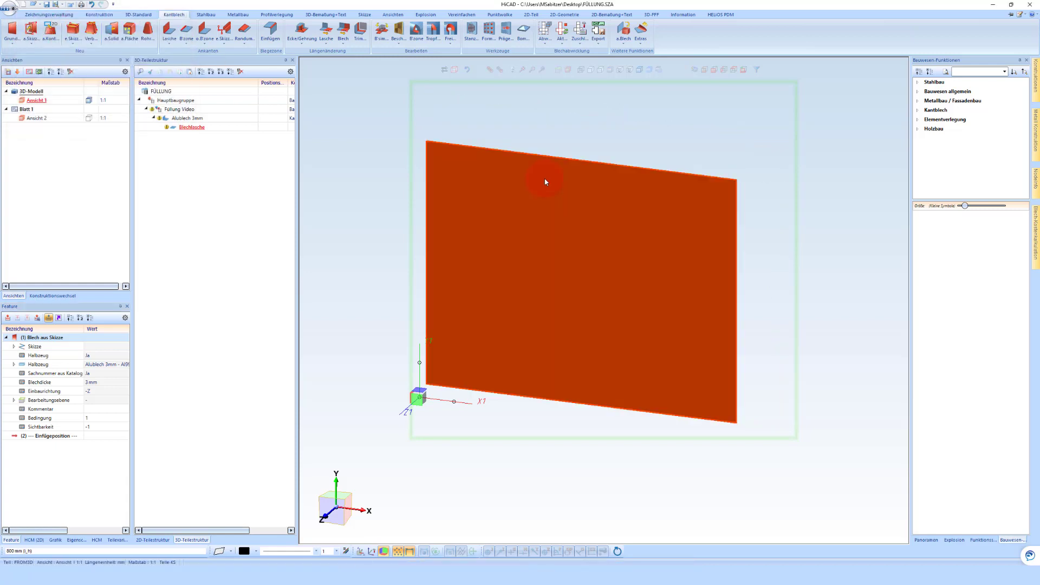
Step: Open the sketch of the aluminium sheet's Blech aus Skizze feature for editing
scroll(406, 382, up, 2)
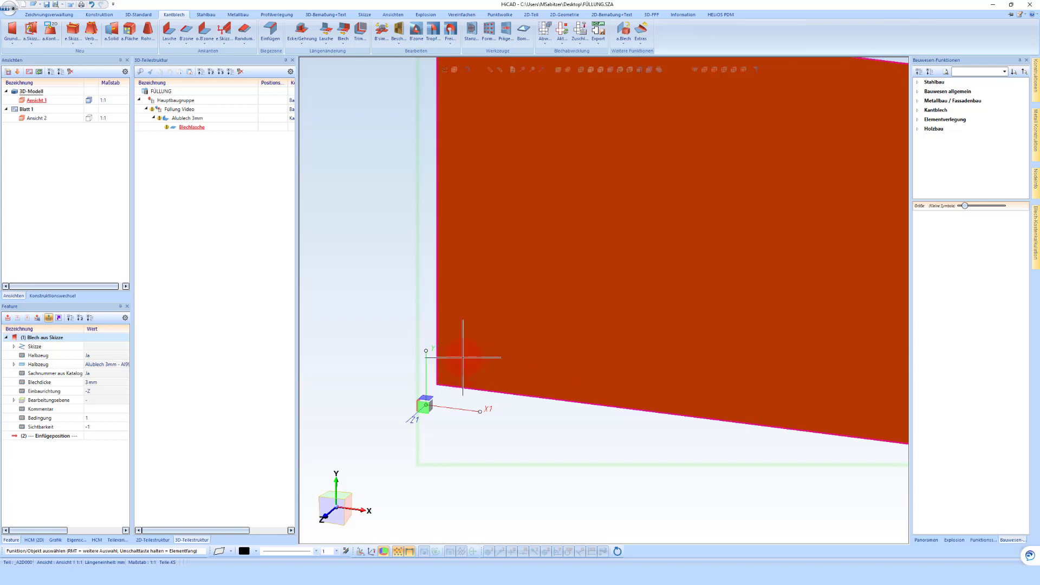
click(34, 346)
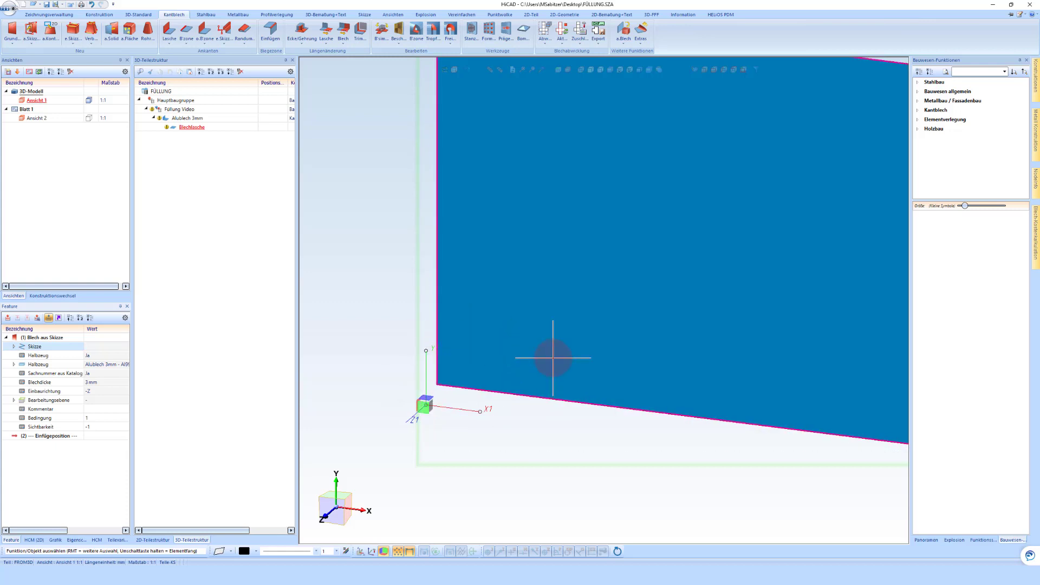
scroll(491, 365, down, 3)
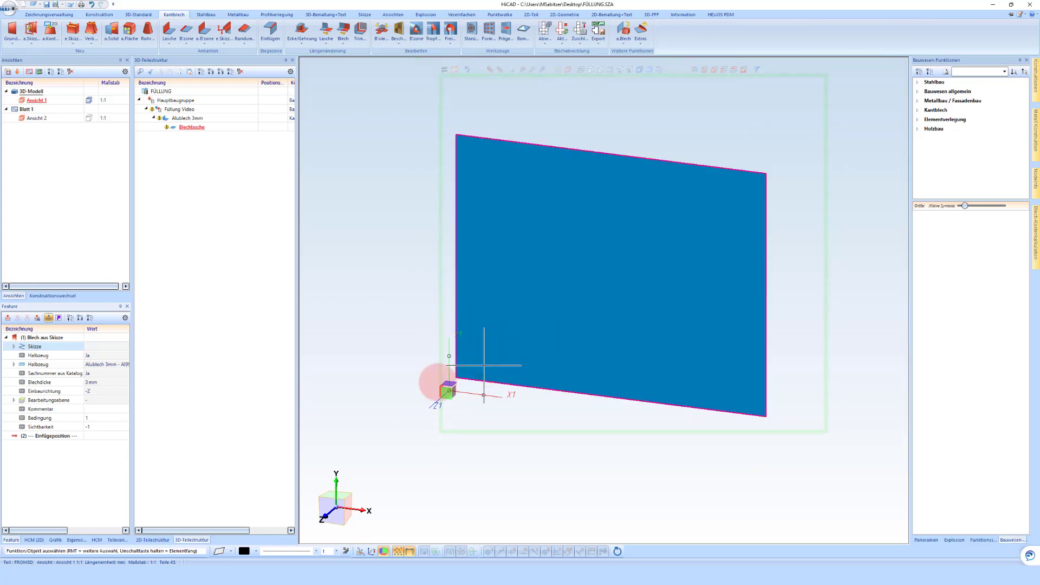
click(40, 337)
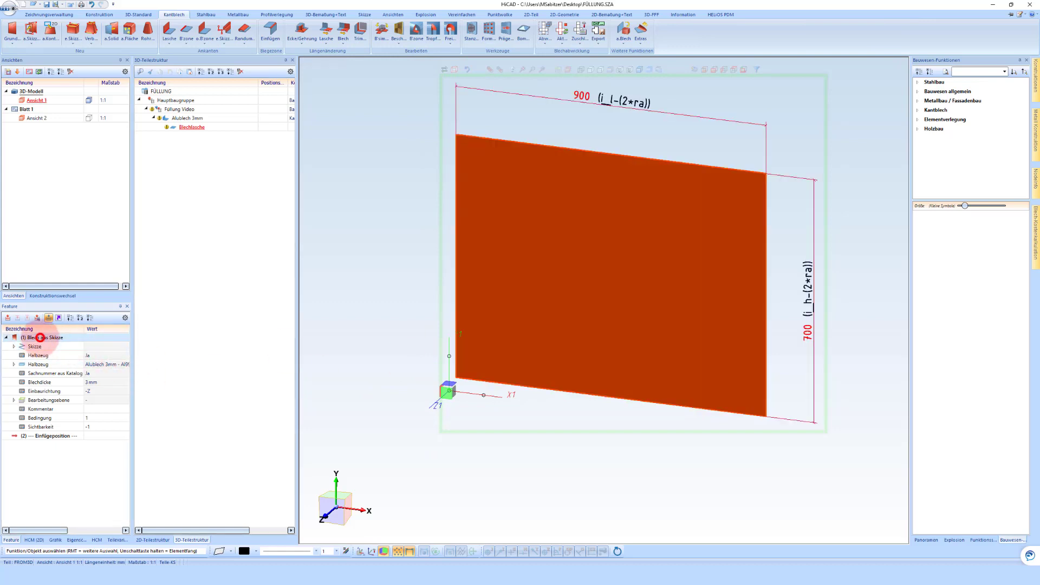
click(40, 347)
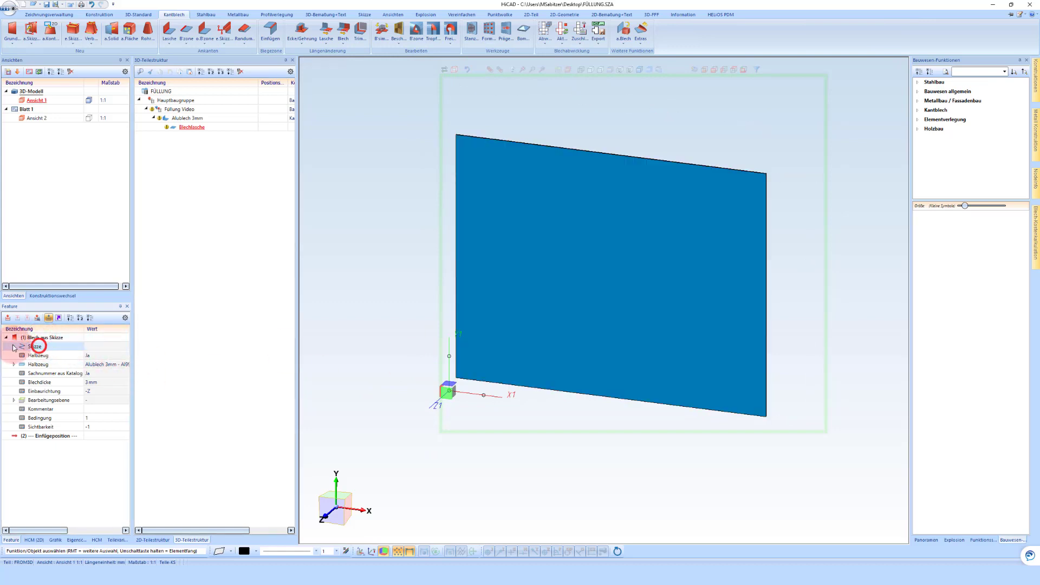
click(14, 346)
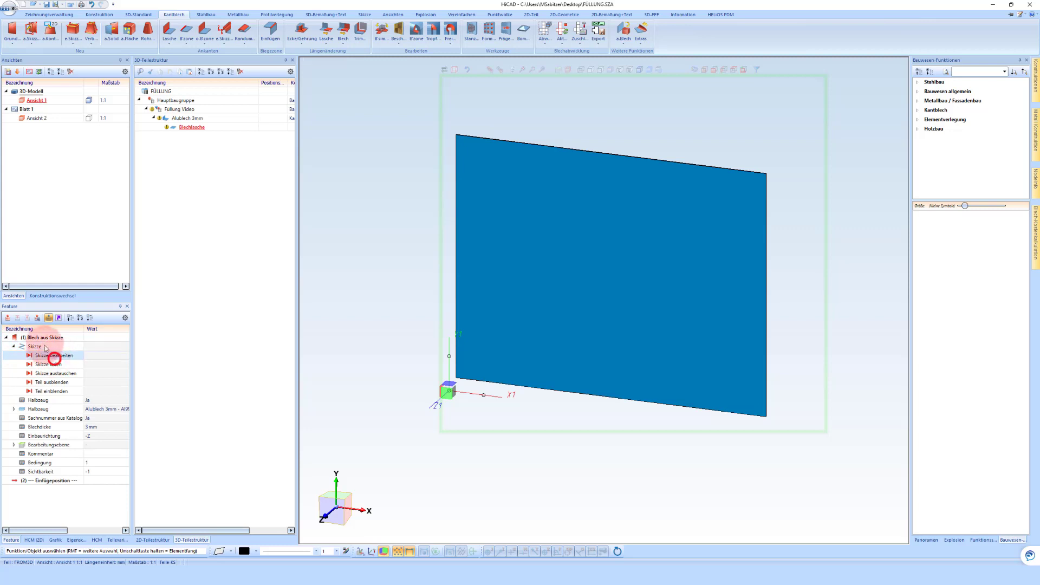
click(46, 337)
double_click(47, 339)
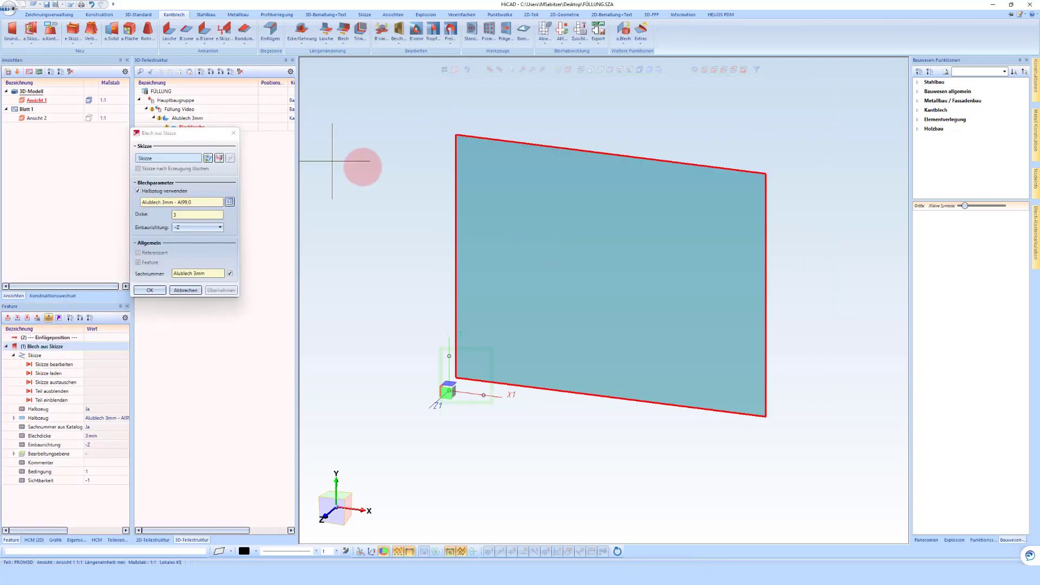
click(220, 159)
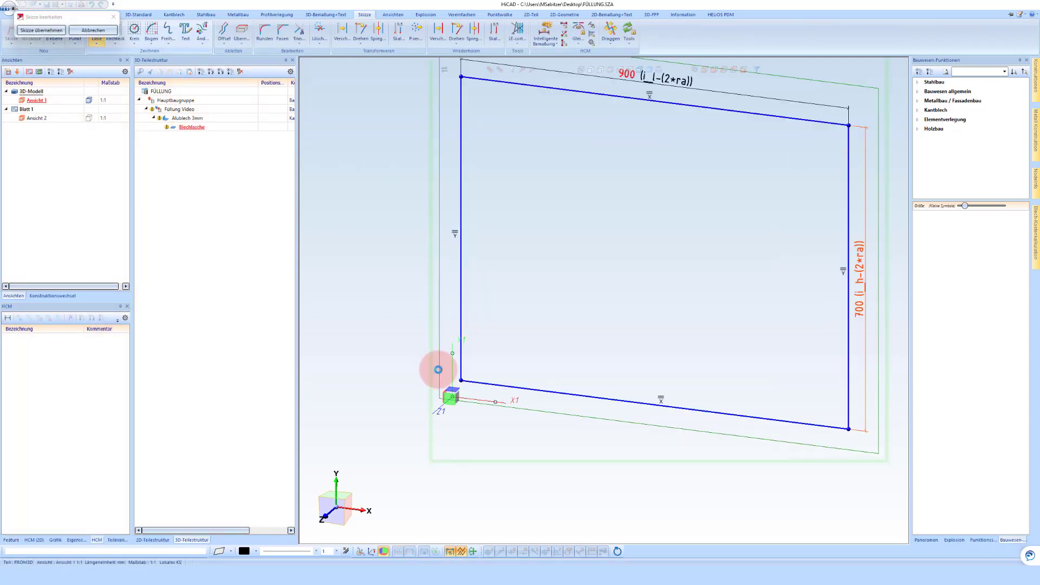
Step: Dimension the distance between the sketch's left edge and the Y axis with the variable ra
scroll(436, 369, up, 2)
click(547, 31)
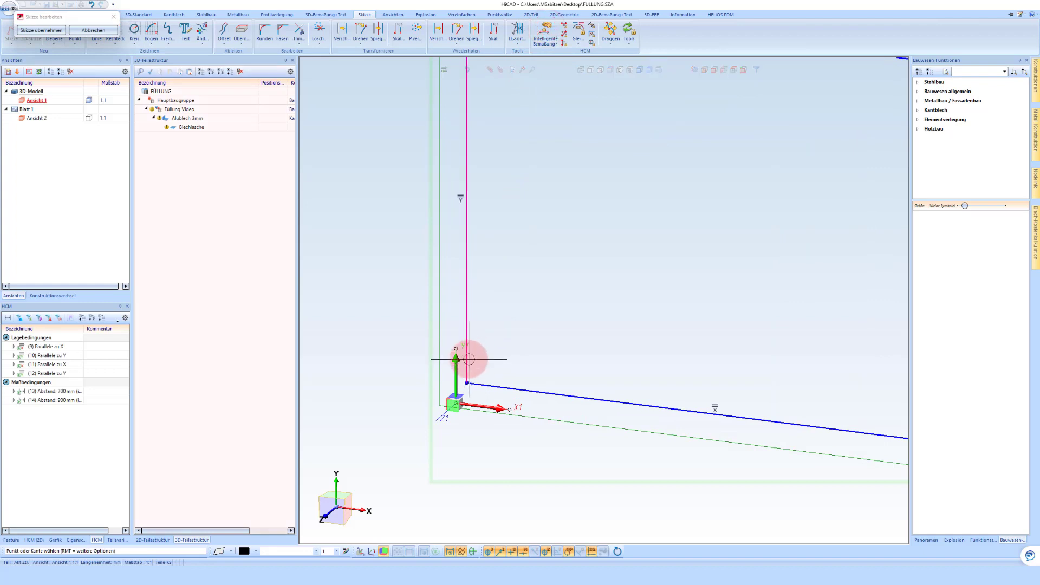
click(458, 377)
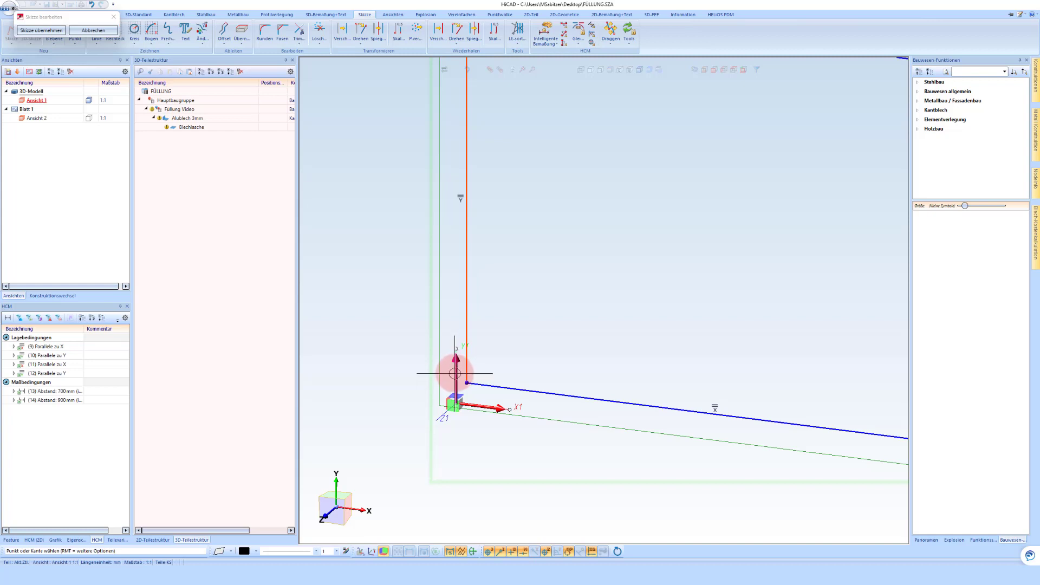
click(492, 294)
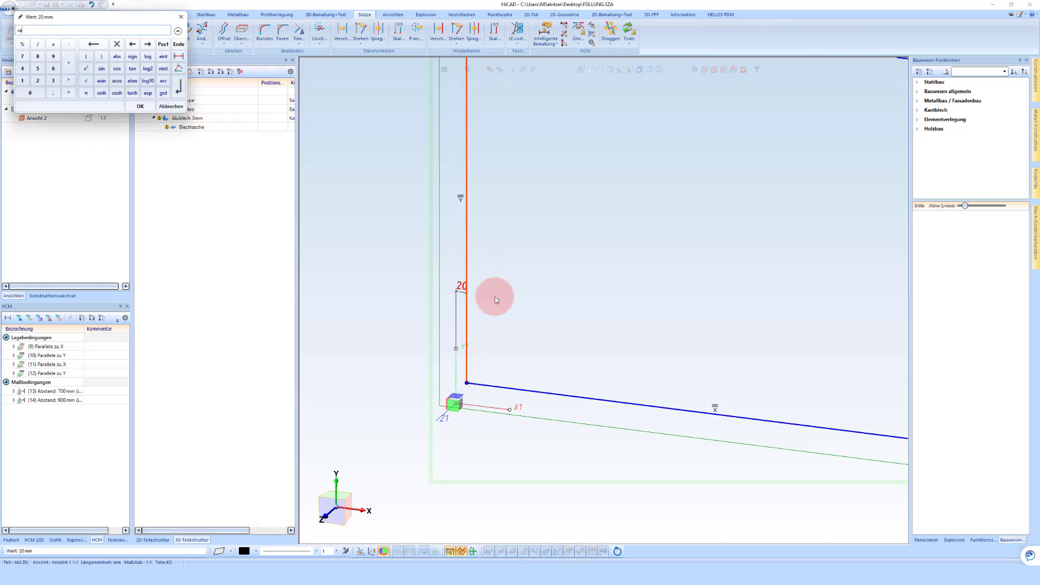
key(Return)
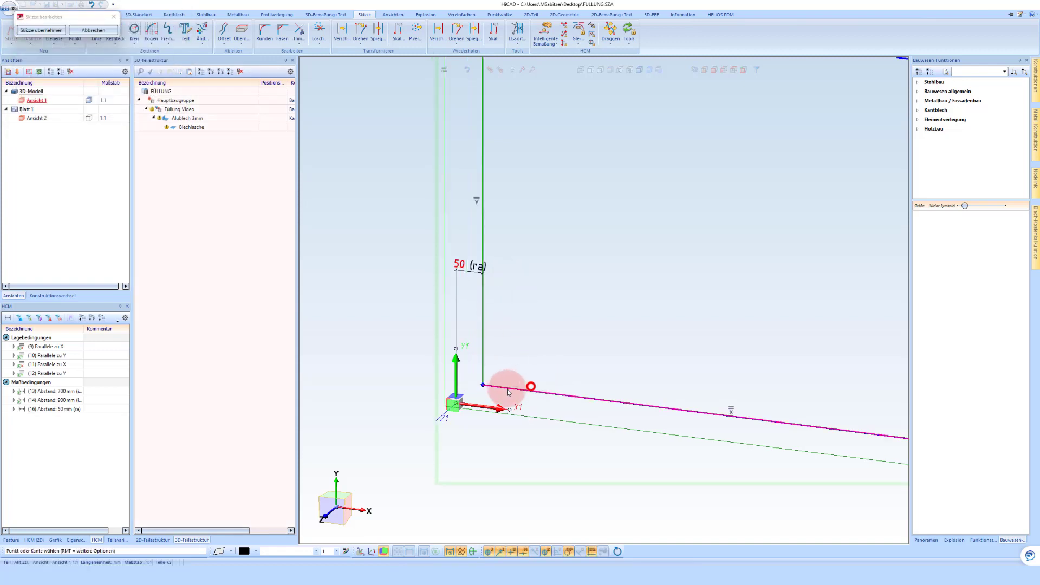
Step: Dimension the distance between the sketch's bottom edge and the X axis with ra, and apply the sketch to the sheet
click(593, 427)
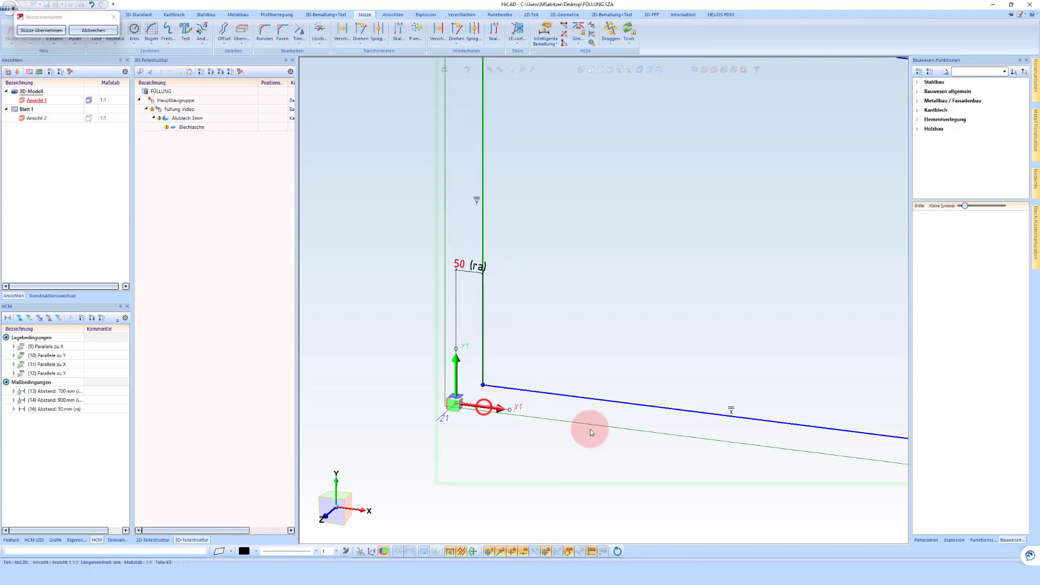
click(593, 428)
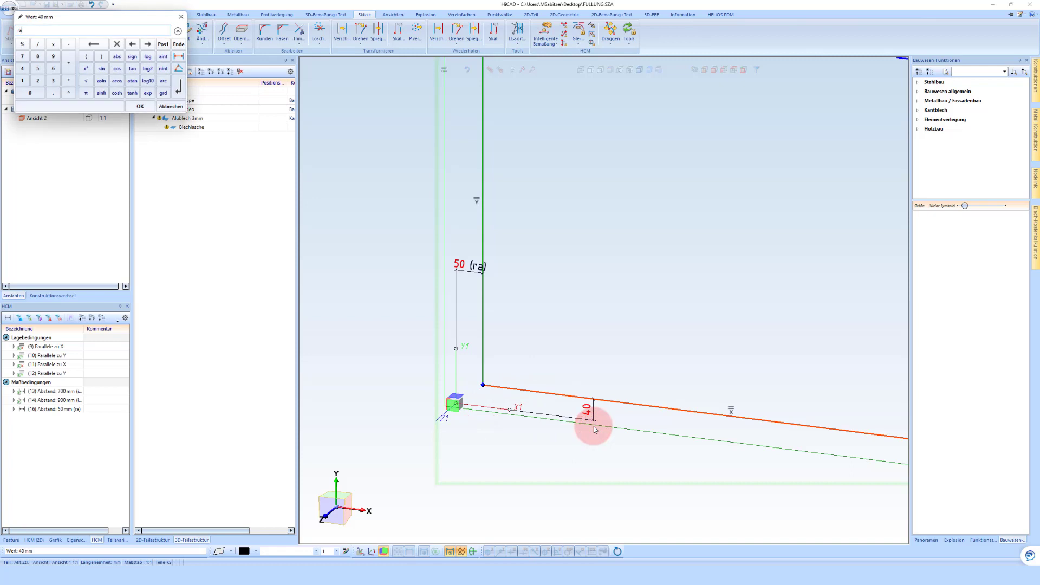
key(Return)
scroll(471, 365, down, 3)
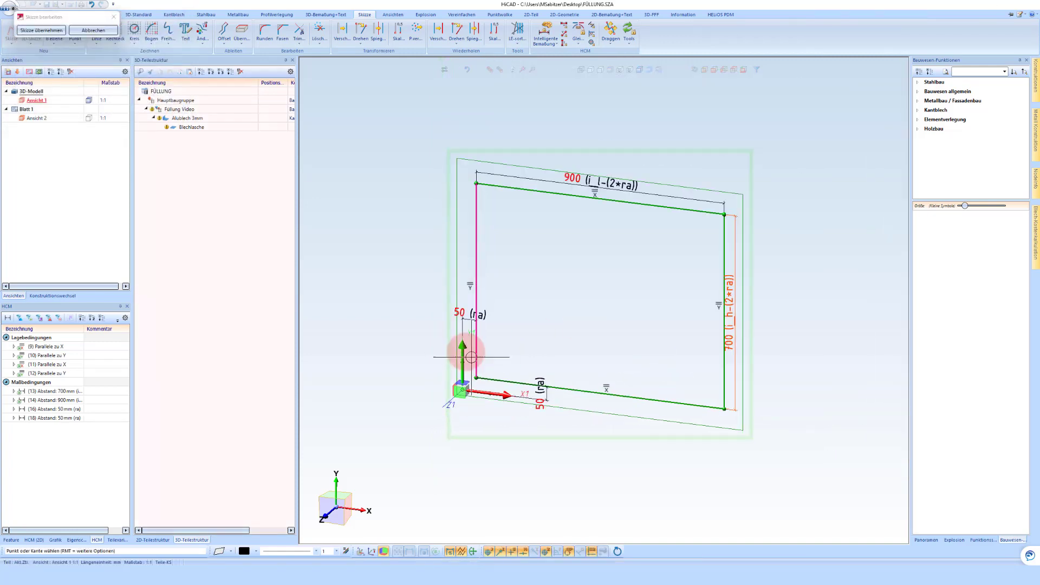
click(43, 30)
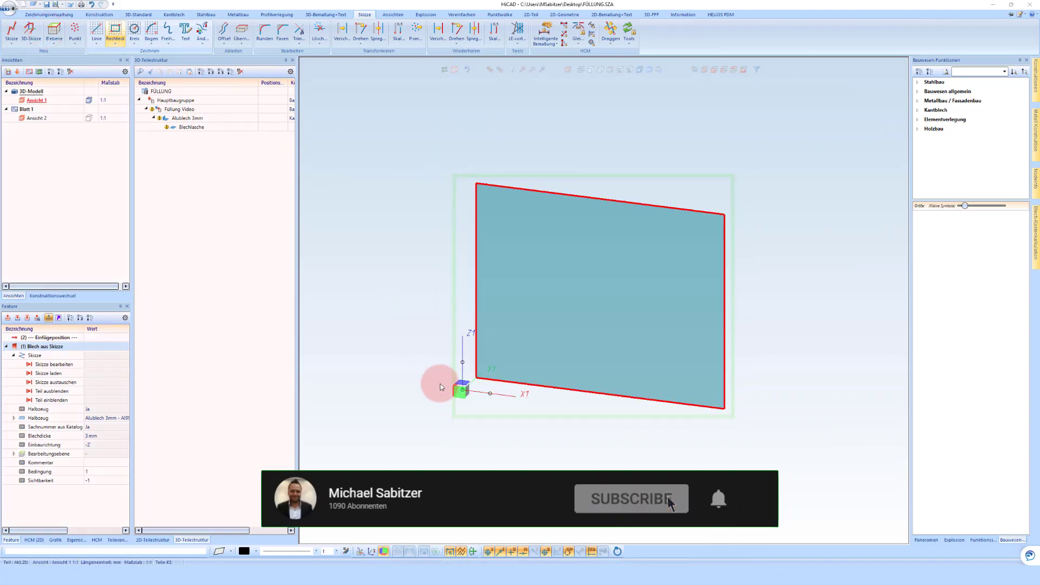
click(150, 289)
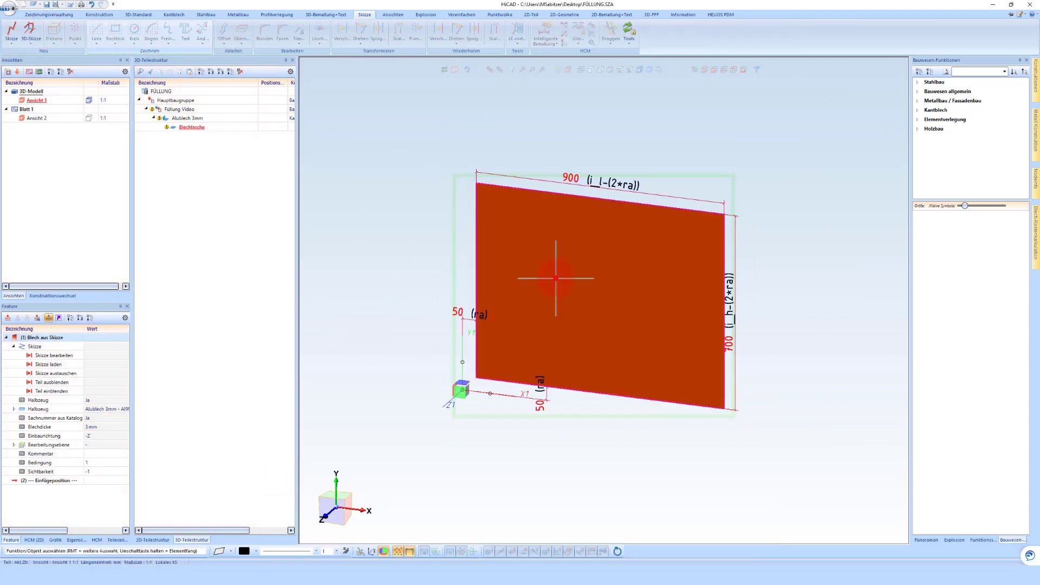
Step: Attach a 50 mm flange at 90° along the sheet's top edge, with the bend radius and allowance method determined automatically
click(556, 278)
click(191, 118)
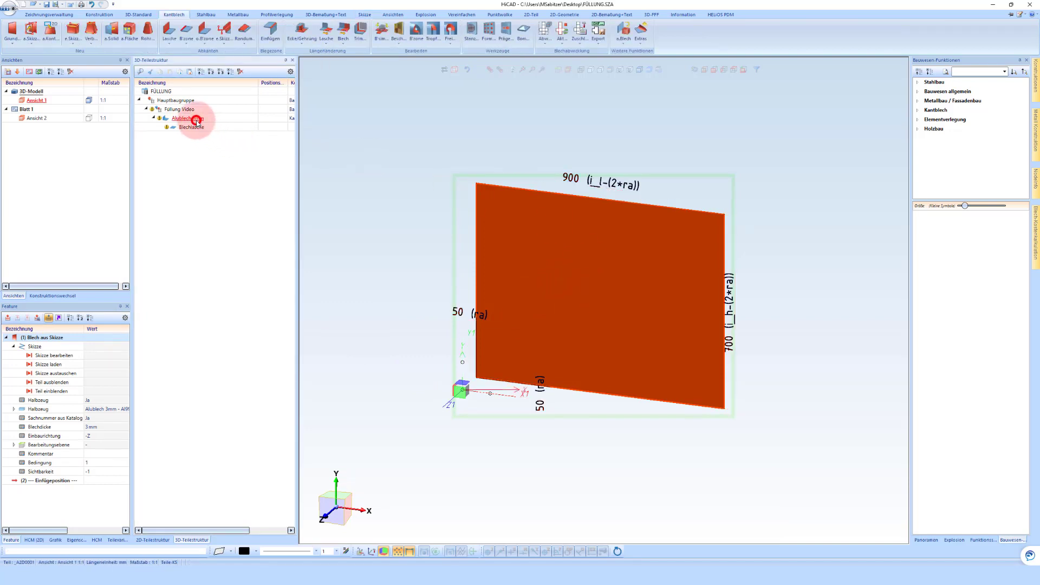
click(4, 338)
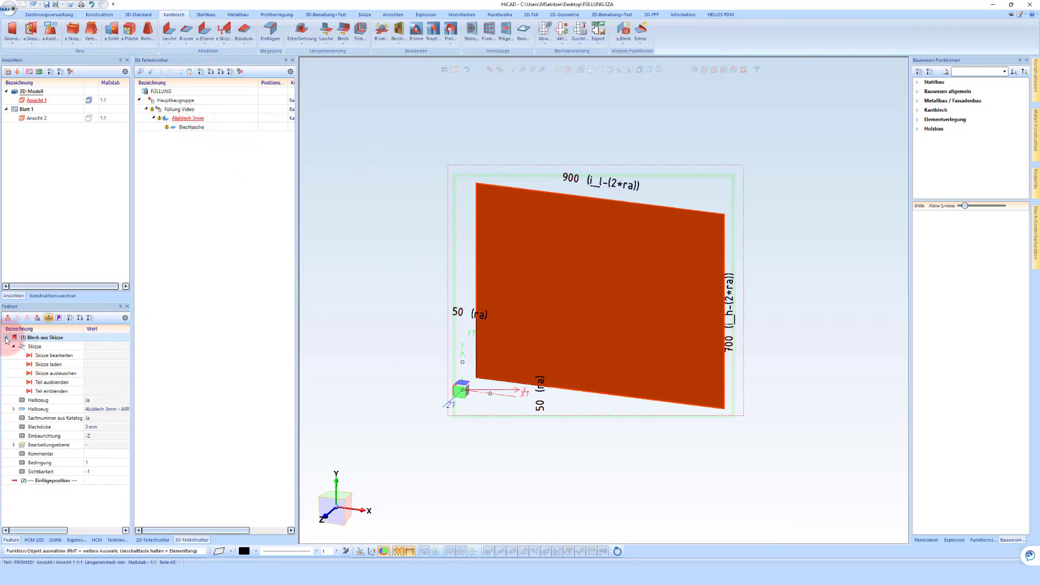
click(6, 337)
click(513, 296)
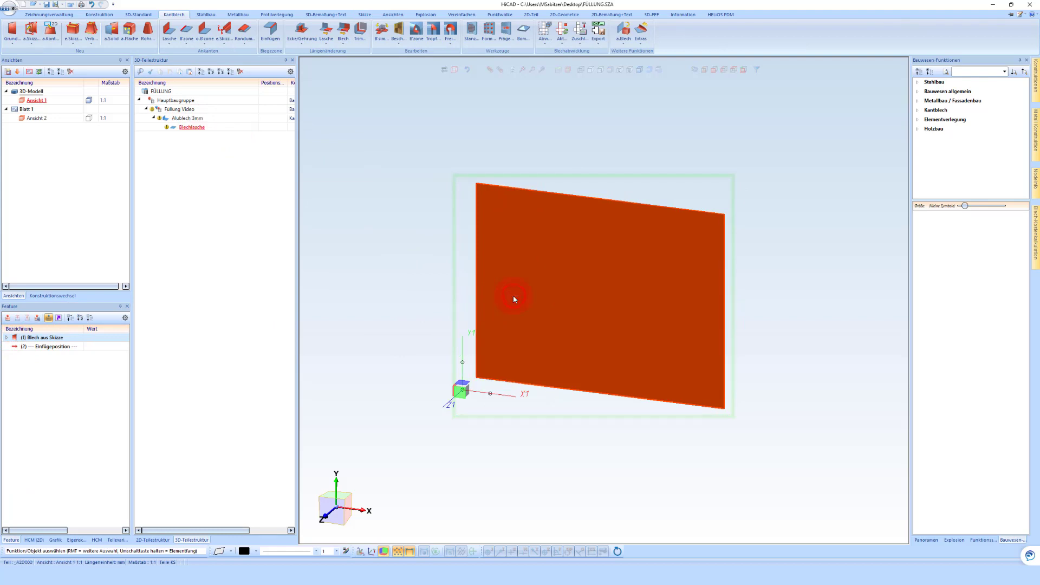
click(169, 33)
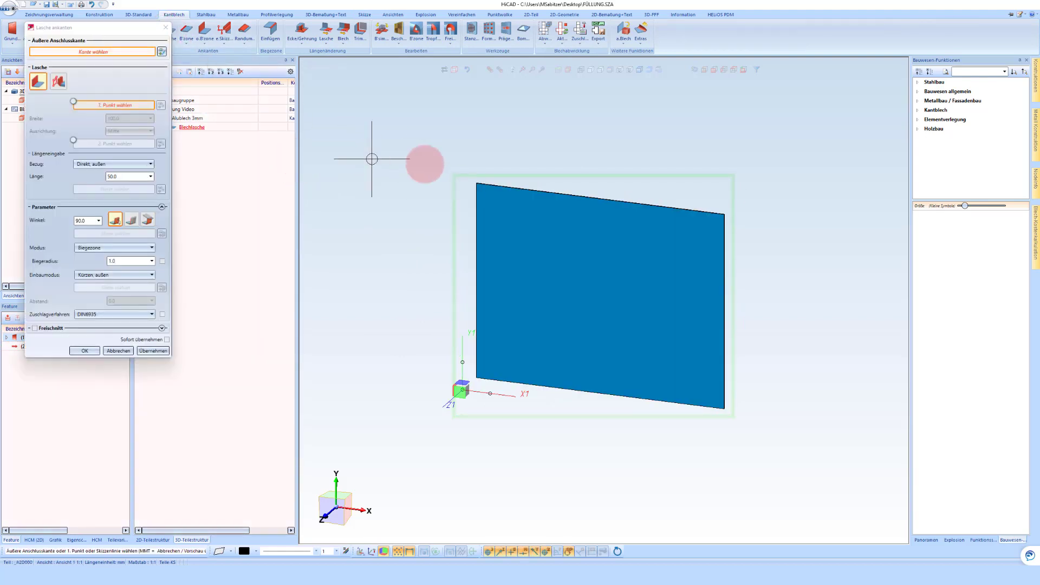
scroll(507, 167, up, 1)
click(161, 261)
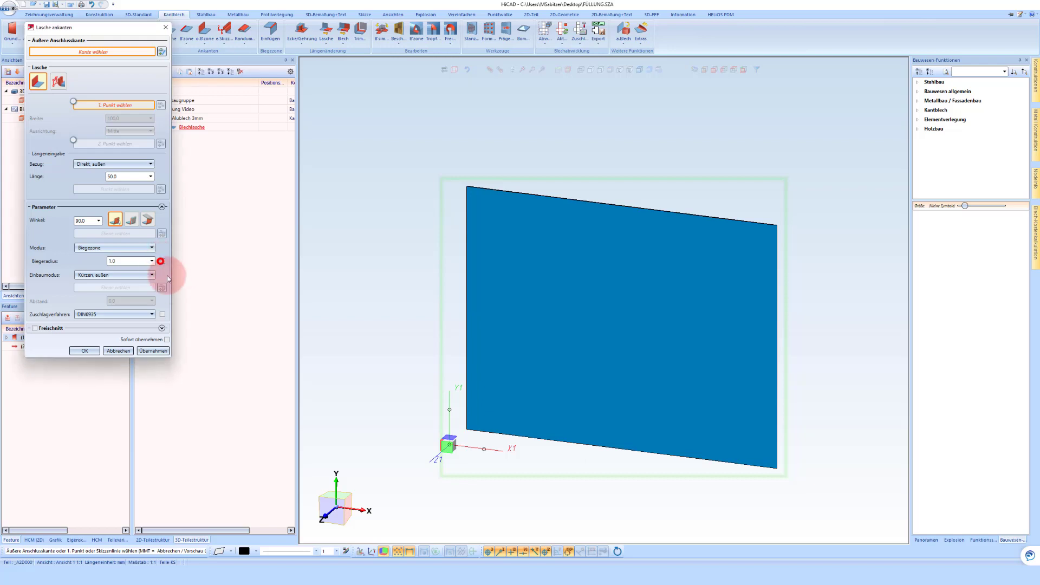
scroll(482, 193, up, 2)
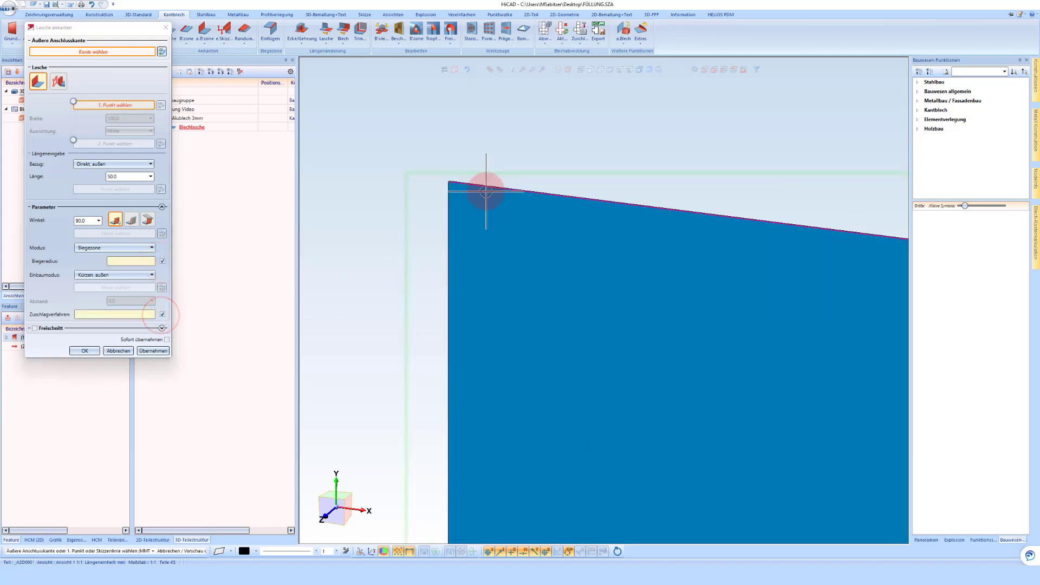
click(484, 191)
middle_click(450, 224)
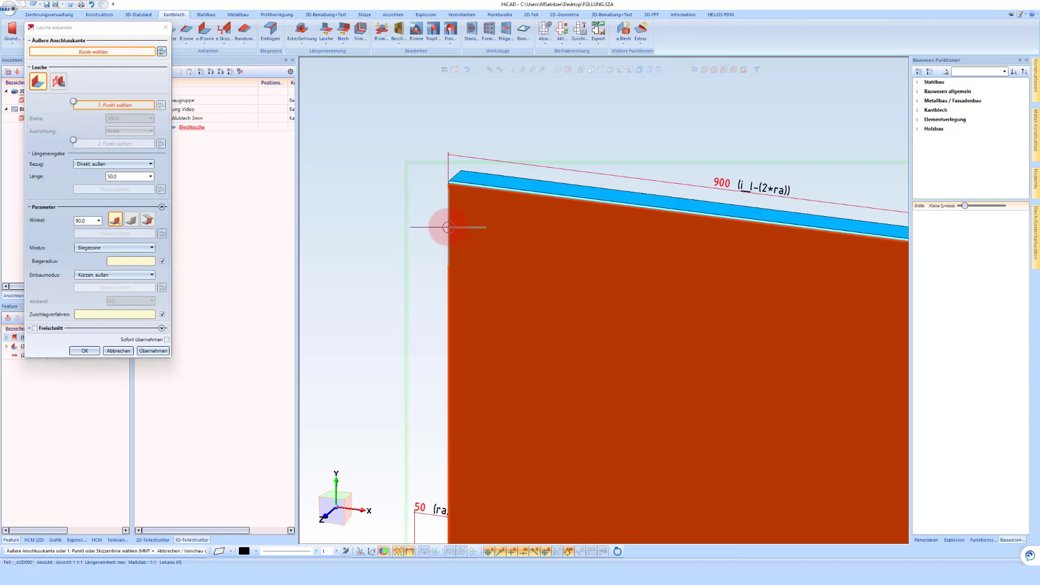
Step: Attach a 50 mm flange at 90° along the sheet's left edge with the same bend settings
click(447, 228)
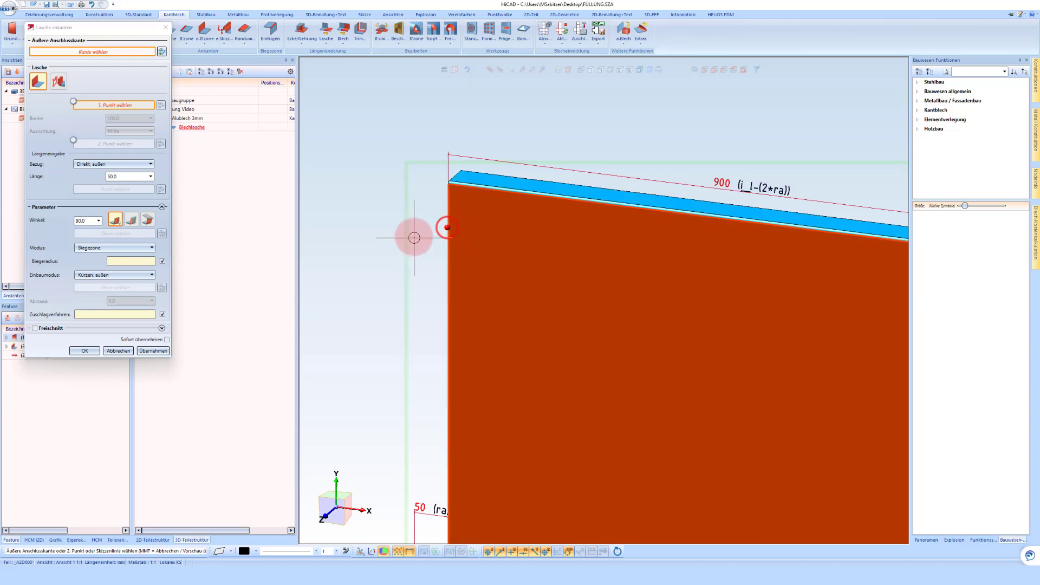
click(75, 102)
scroll(459, 195, up, 3)
scroll(407, 173, down, 4)
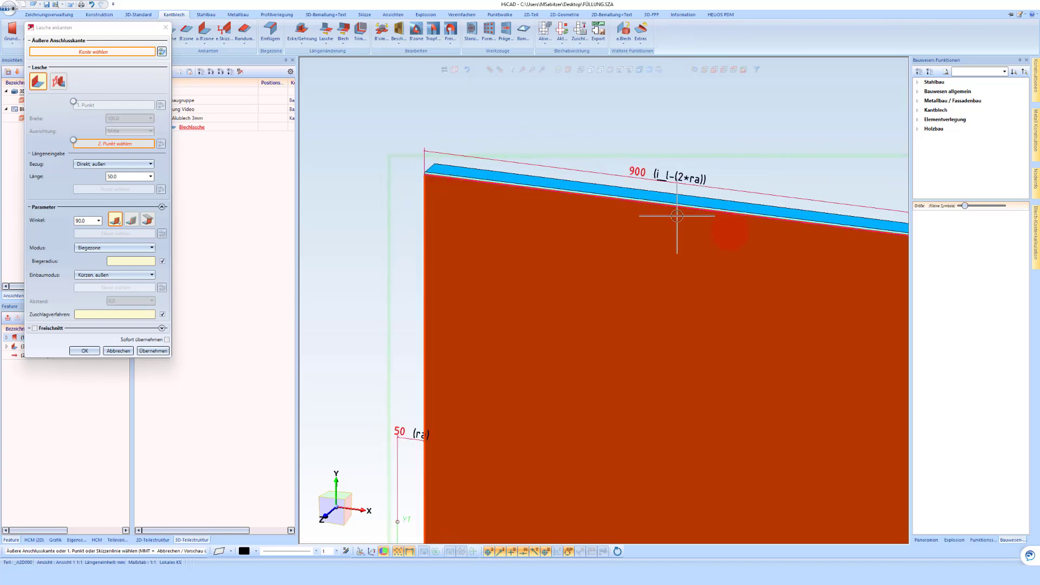
scroll(675, 216, down, 2)
scroll(449, 174, up, 4)
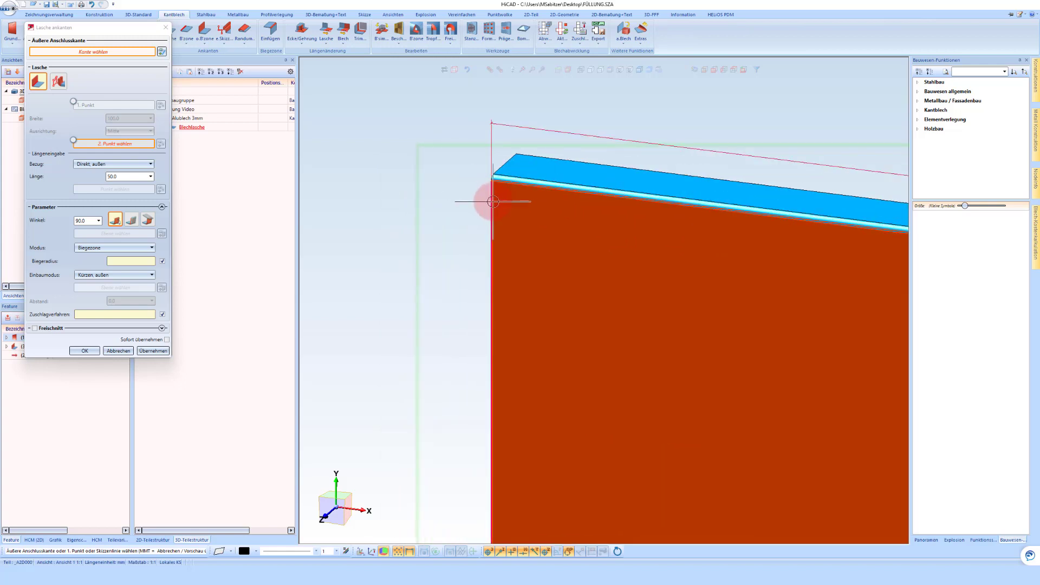
scroll(418, 201, down, 3)
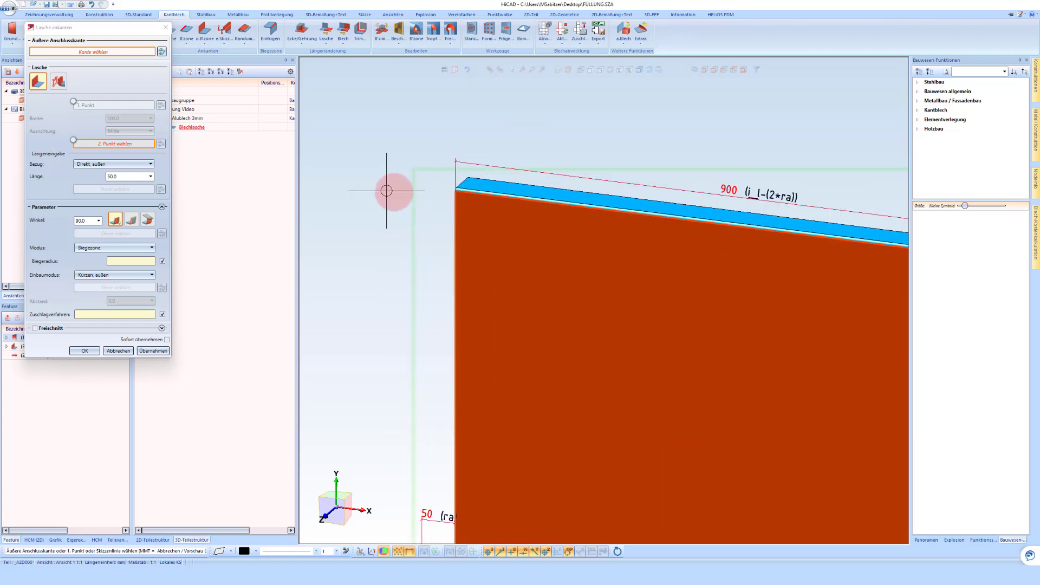
scroll(393, 191, down, 3)
scroll(433, 189, up, 4)
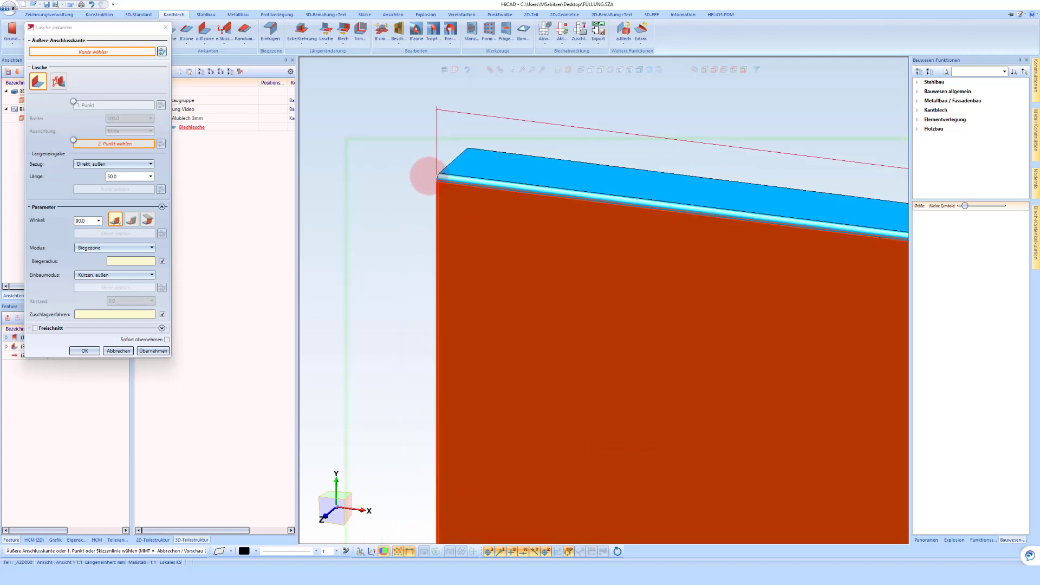
scroll(433, 190, up, 1)
click(491, 239)
scroll(390, 192, down, 3)
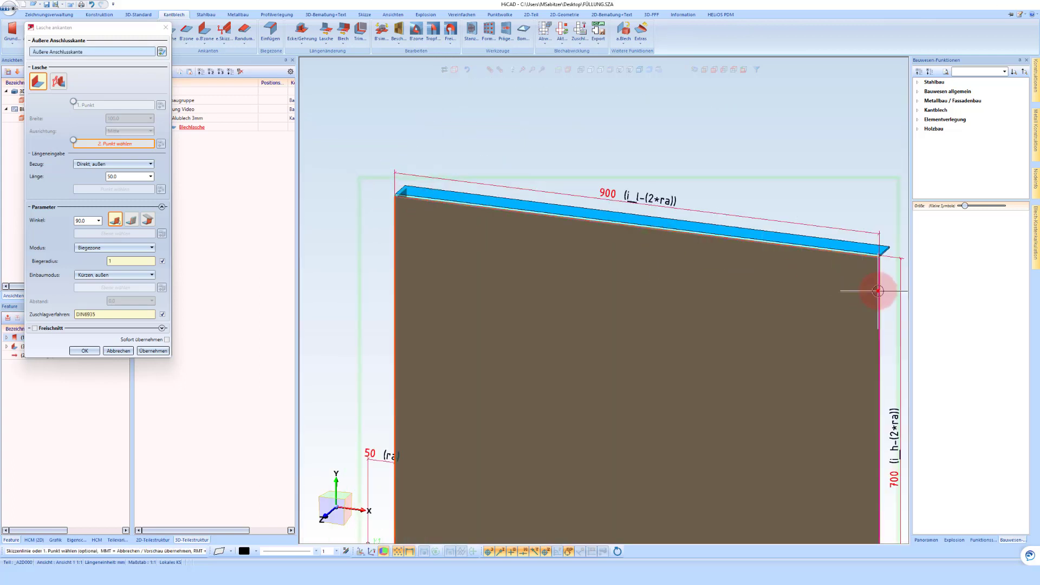
Step: Attach a 50 mm flange at 90° along the sheet's right edge and finish the flange command
click(878, 291)
click(162, 115)
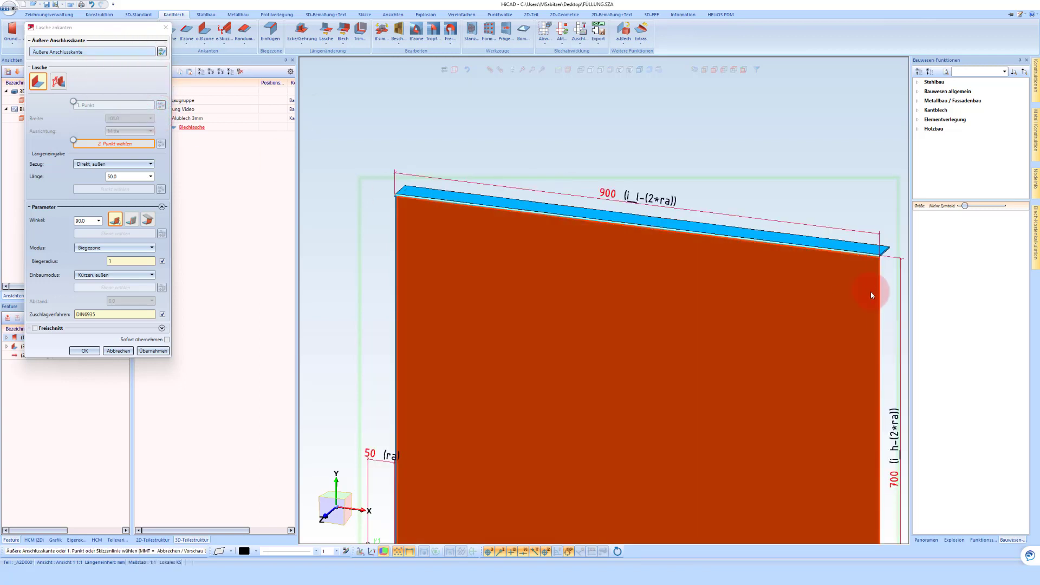
click(876, 294)
scroll(617, 181, down, 3)
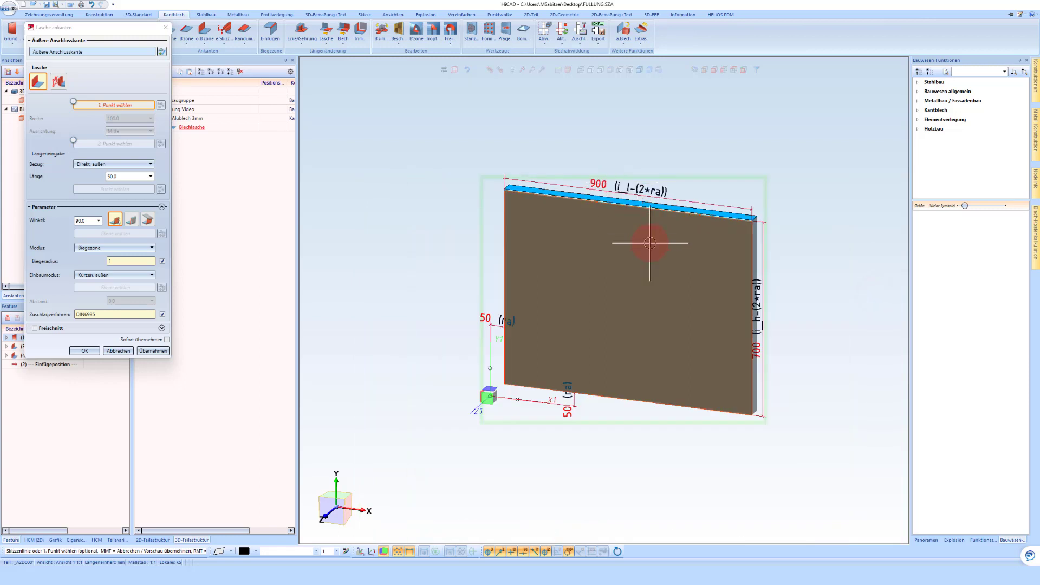
middle_click(554, 355)
middle_click(473, 249)
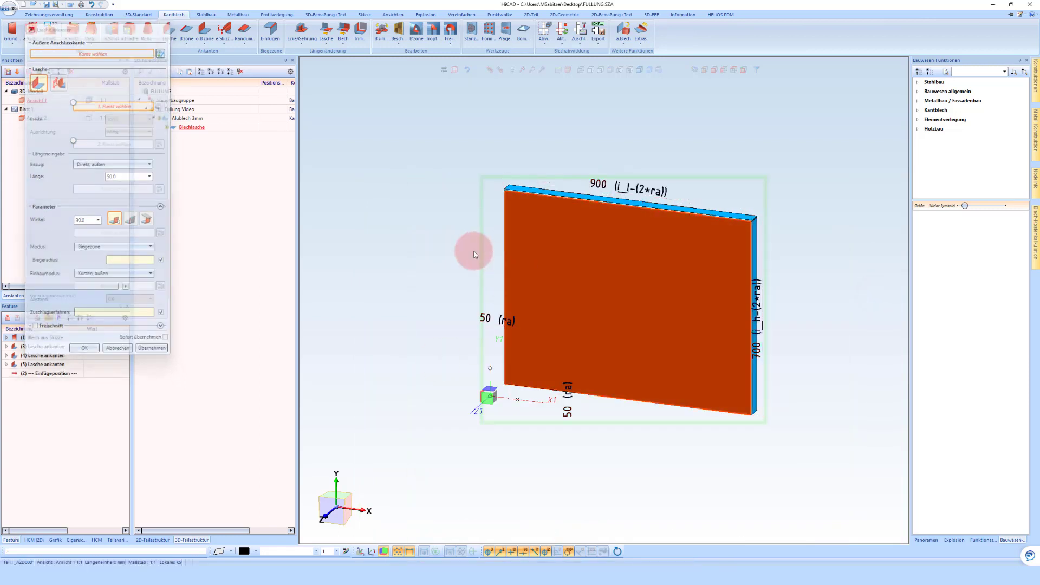
scroll(567, 204, up, 2)
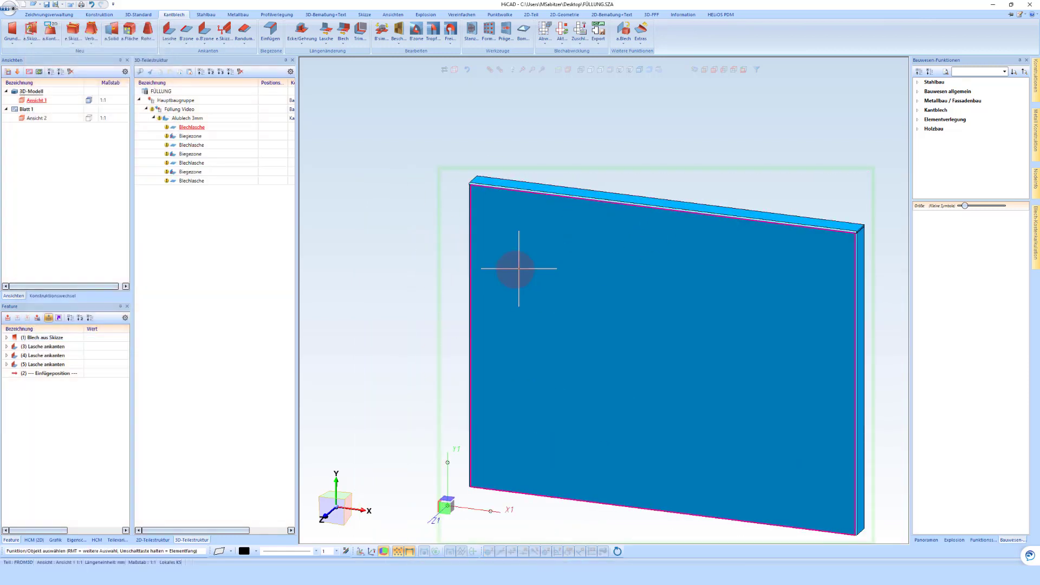
middle_drag(515, 270, 569, 272)
scroll(569, 271, down, 3)
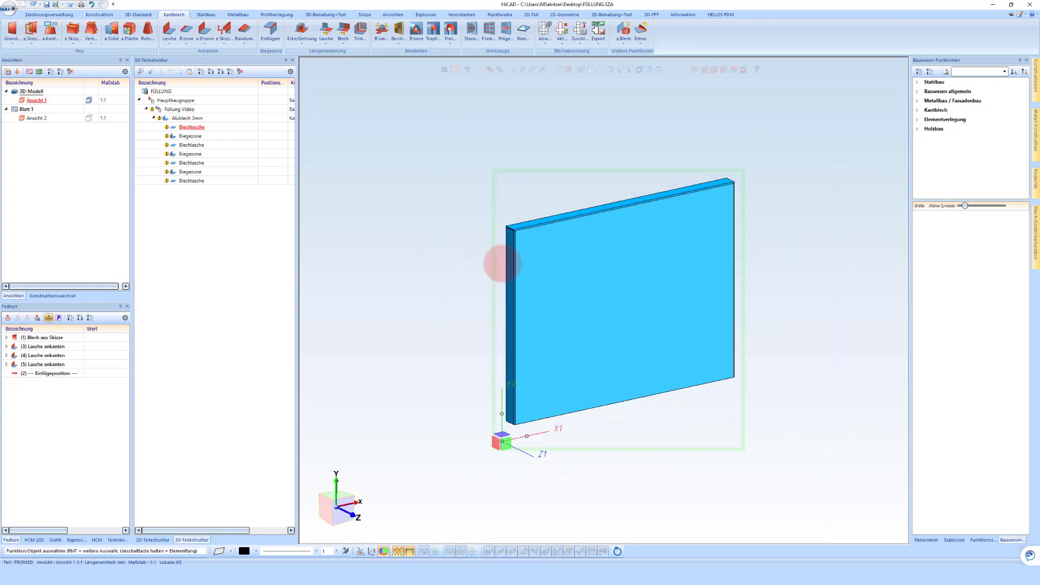
Step: Switch to the browser help page and read the sheet parametrisation in Schritt 1 and the assembly and installation coordinate system instructions in Schritt 2
click(709, 325)
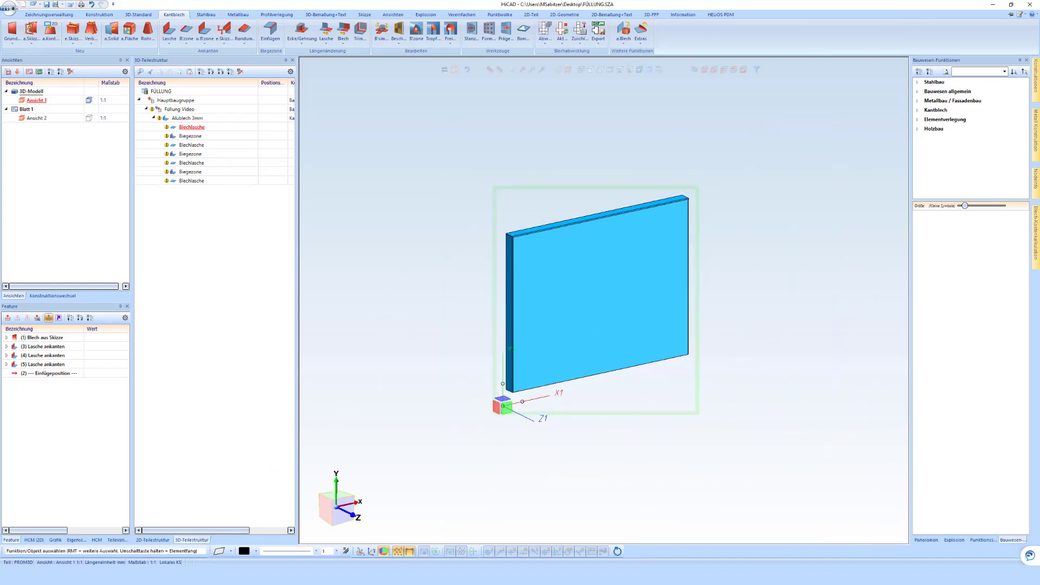
click(68, 575)
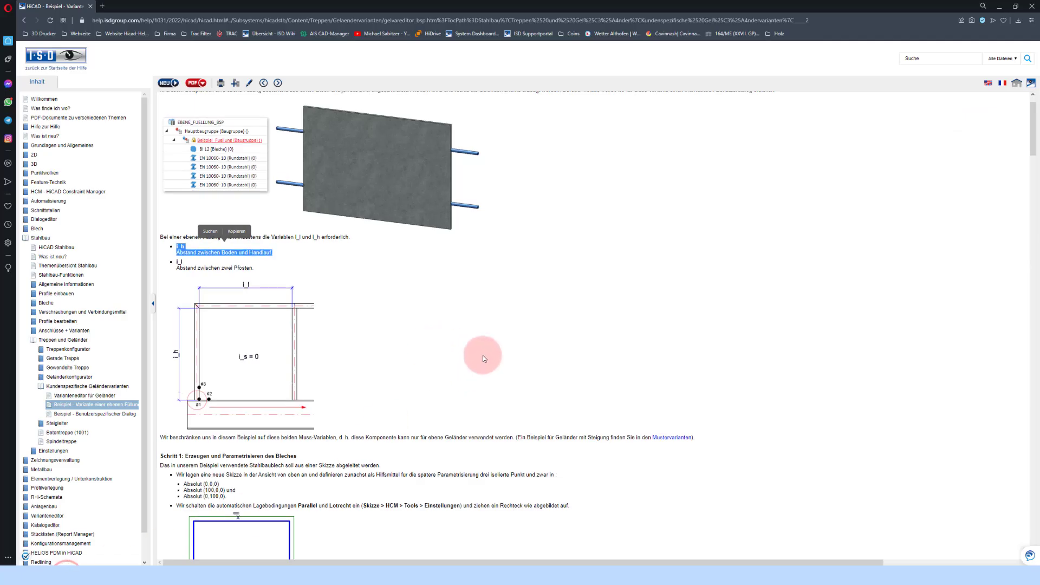
scroll(483, 355, down, 2)
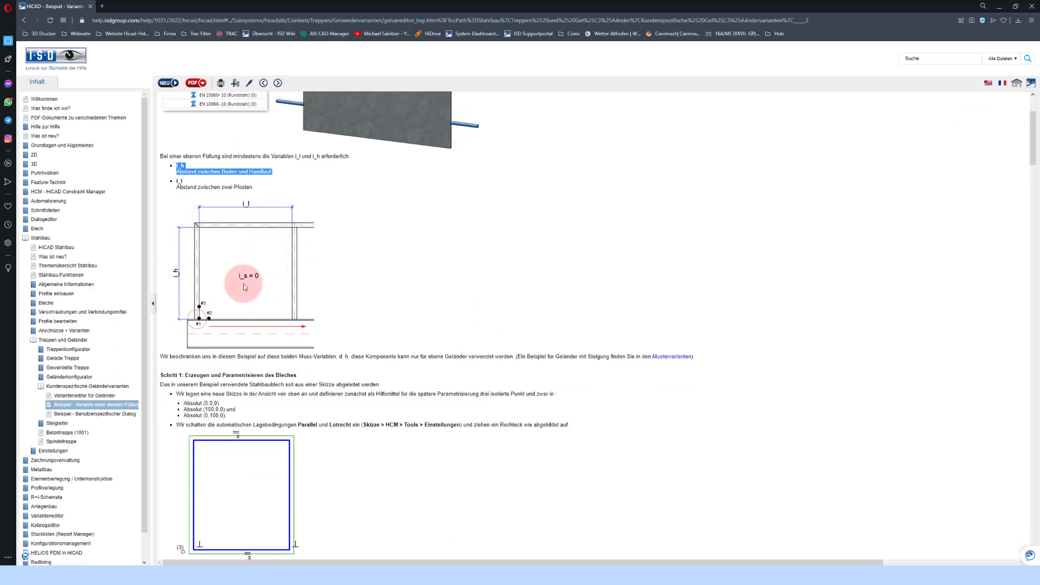
scroll(245, 284, up, 1)
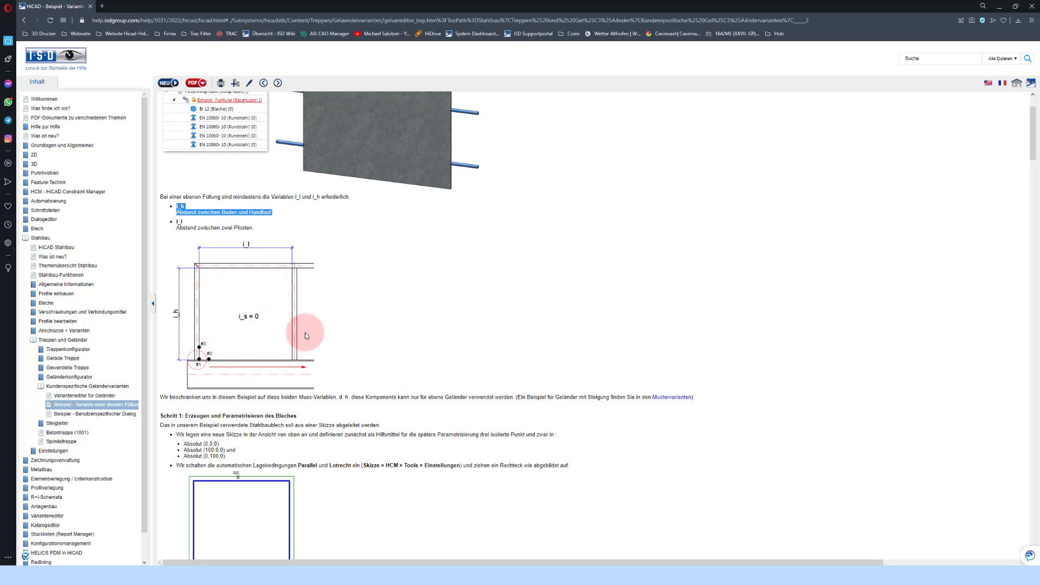
scroll(358, 309, down, 4)
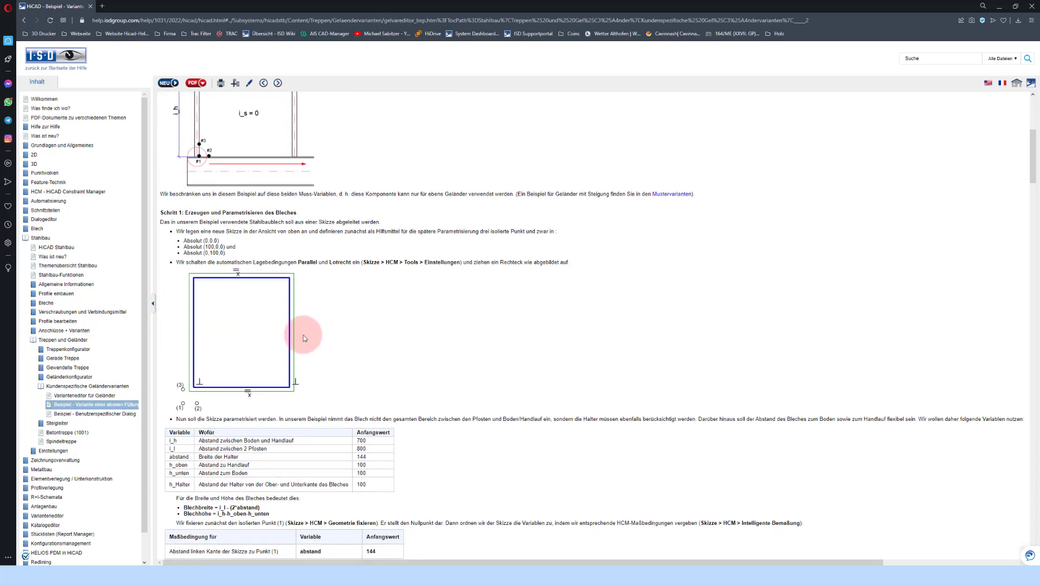
scroll(244, 352, down, 2)
scroll(222, 385, down, 1)
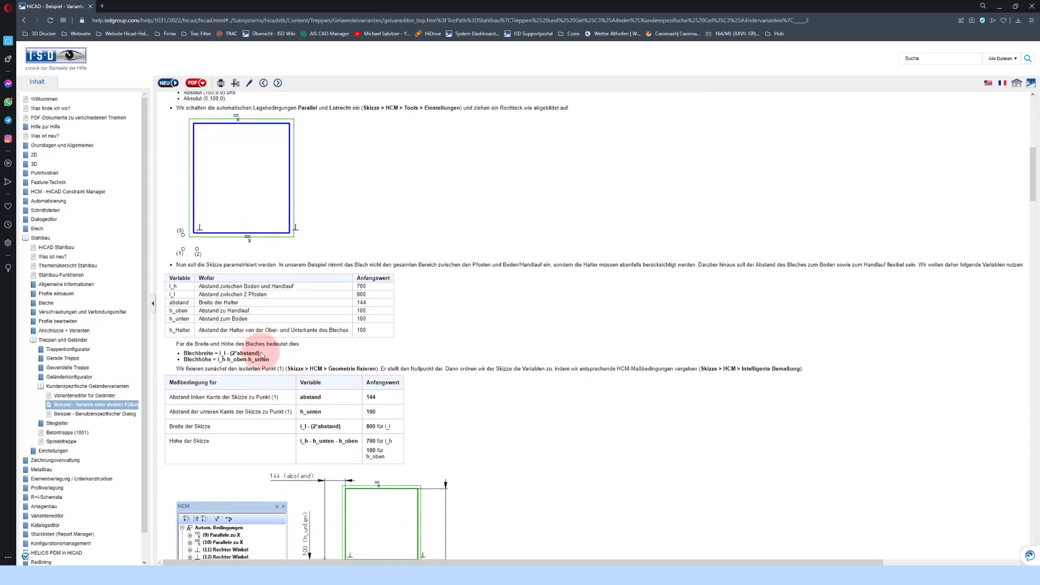
scroll(195, 379, down, 1)
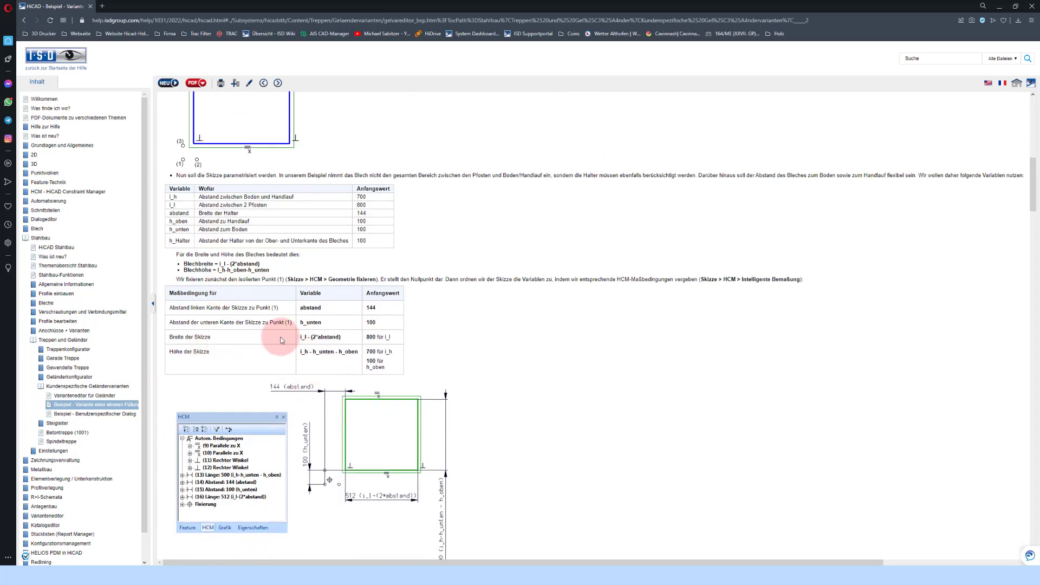
scroll(281, 340, down, 4)
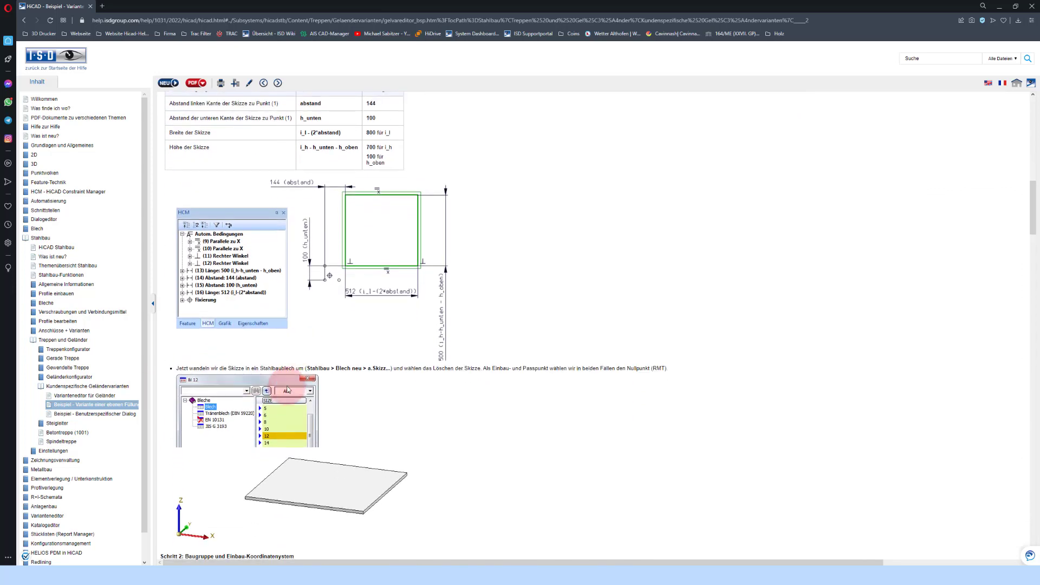
scroll(287, 390, down, 5)
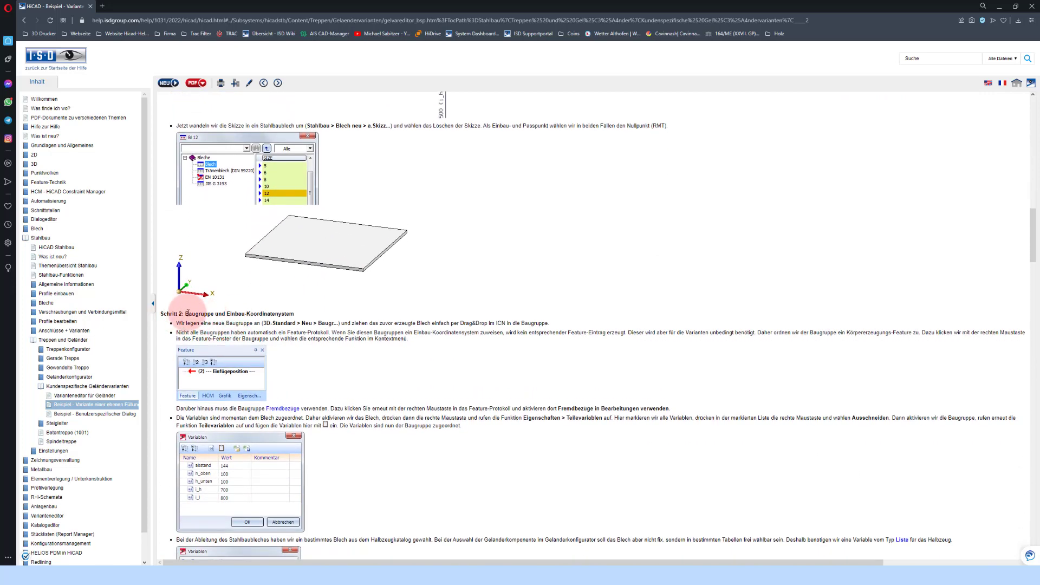
drag(187, 313, 297, 314)
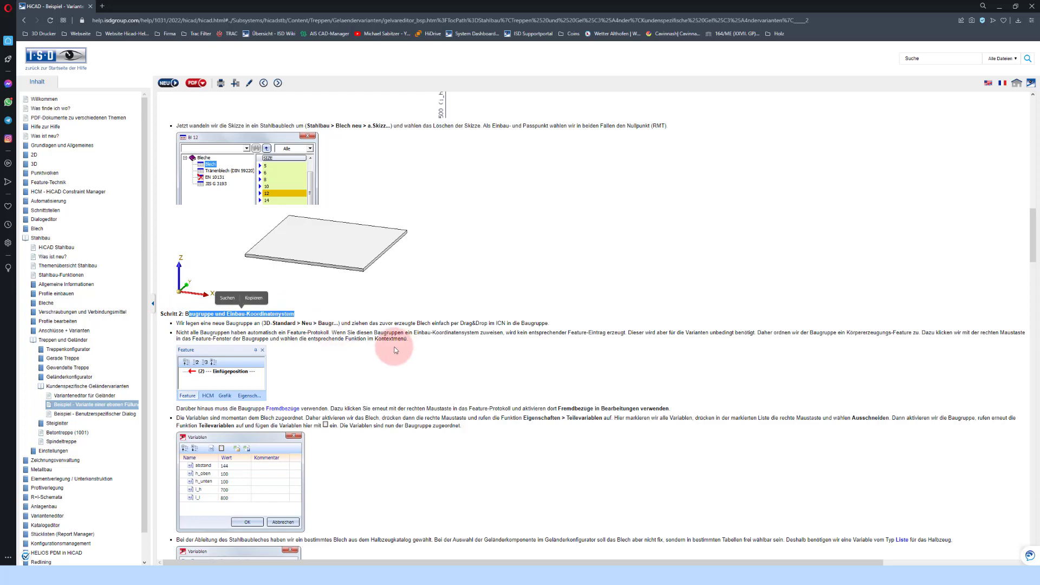
scroll(379, 342, down, 2)
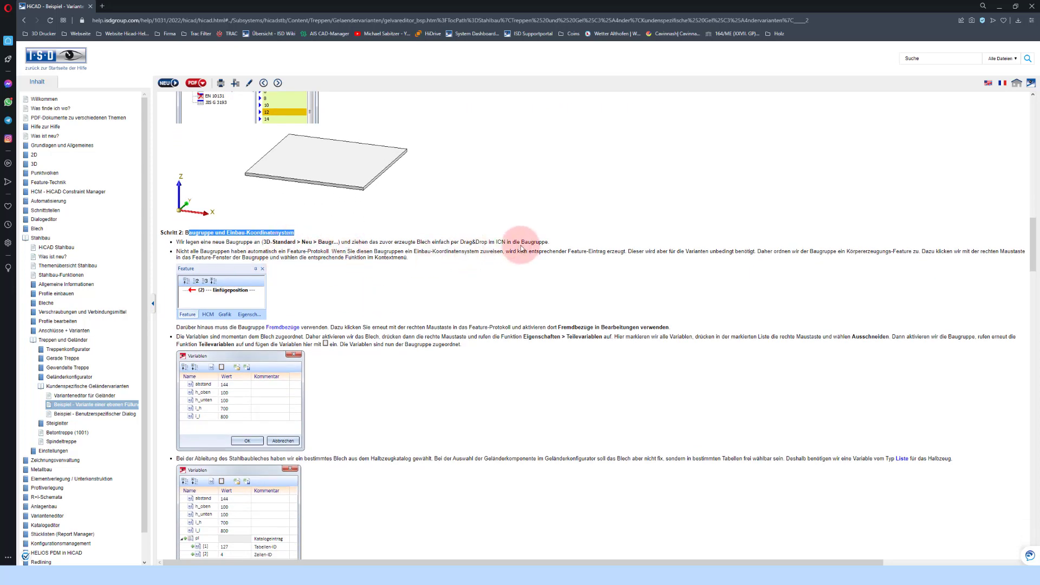
scroll(514, 252, down, 4)
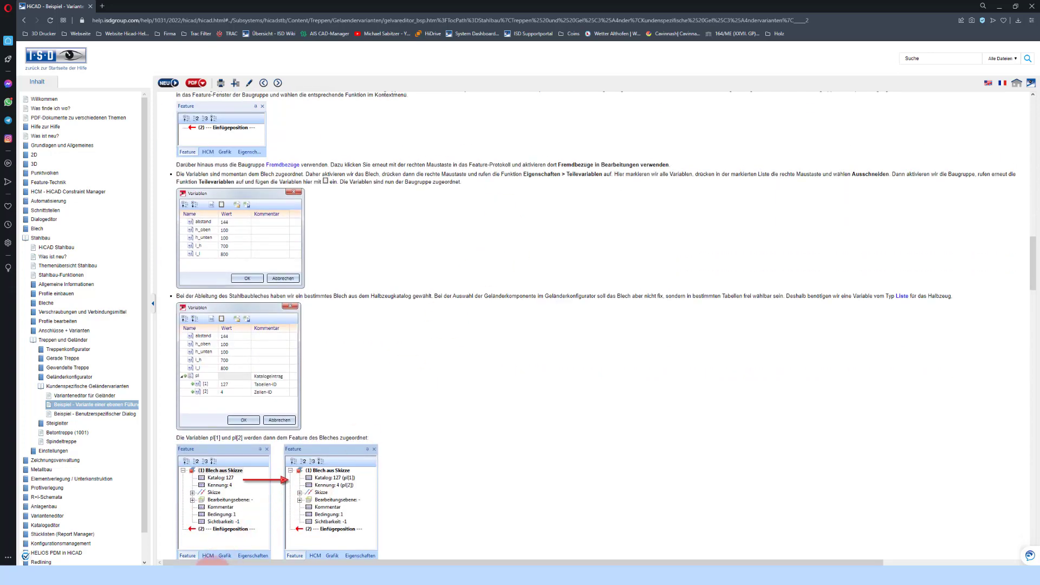
Step: Back in HiCAD, define an installation coordinate system for the Füllung Video assembly at its origin, using the X1 and Z1 axis points
click(213, 575)
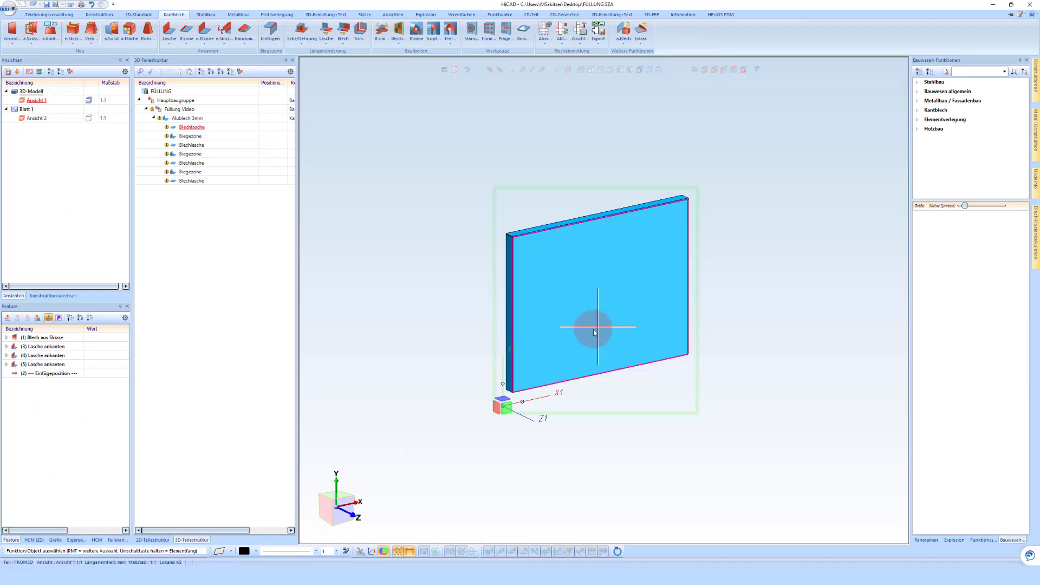
scroll(511, 360, up, 5)
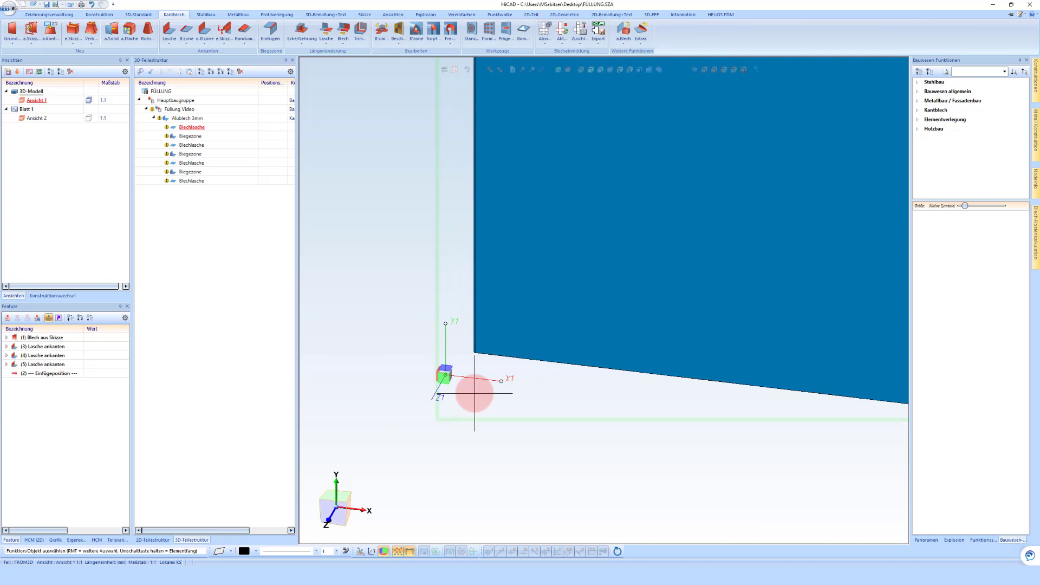
click(98, 14)
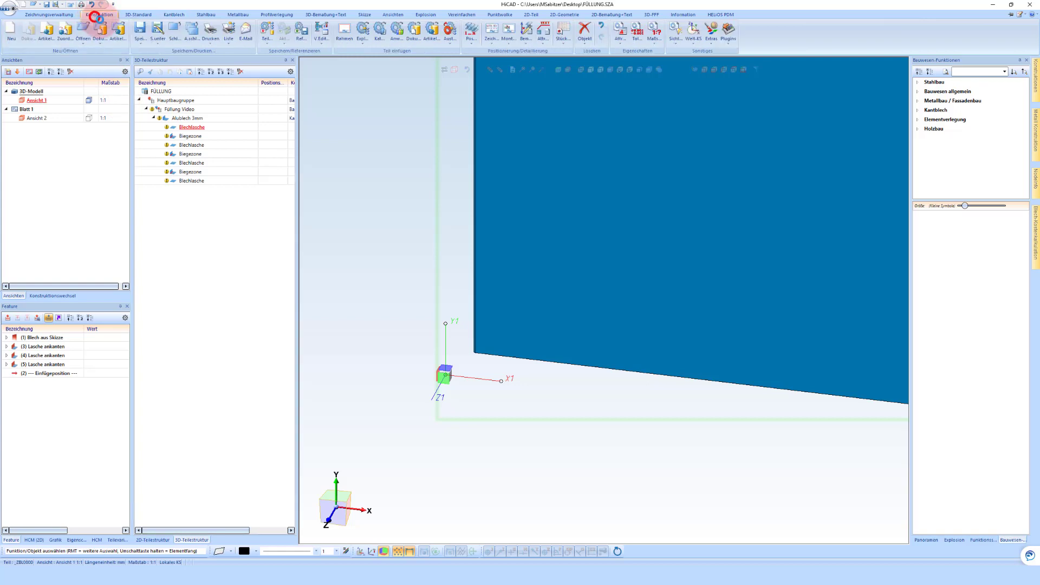
click(692, 46)
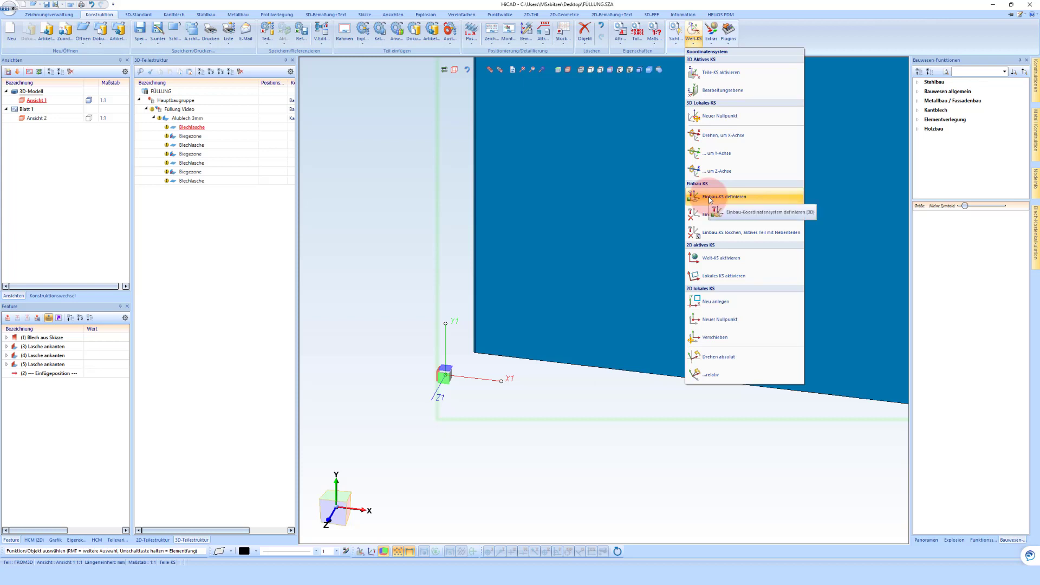
click(171, 110)
click(171, 109)
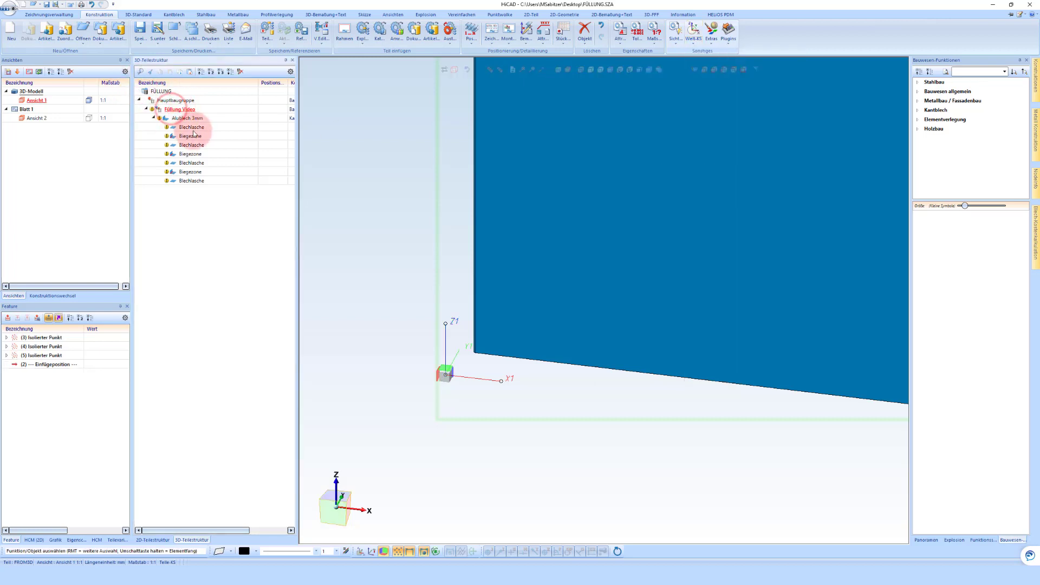
click(620, 39)
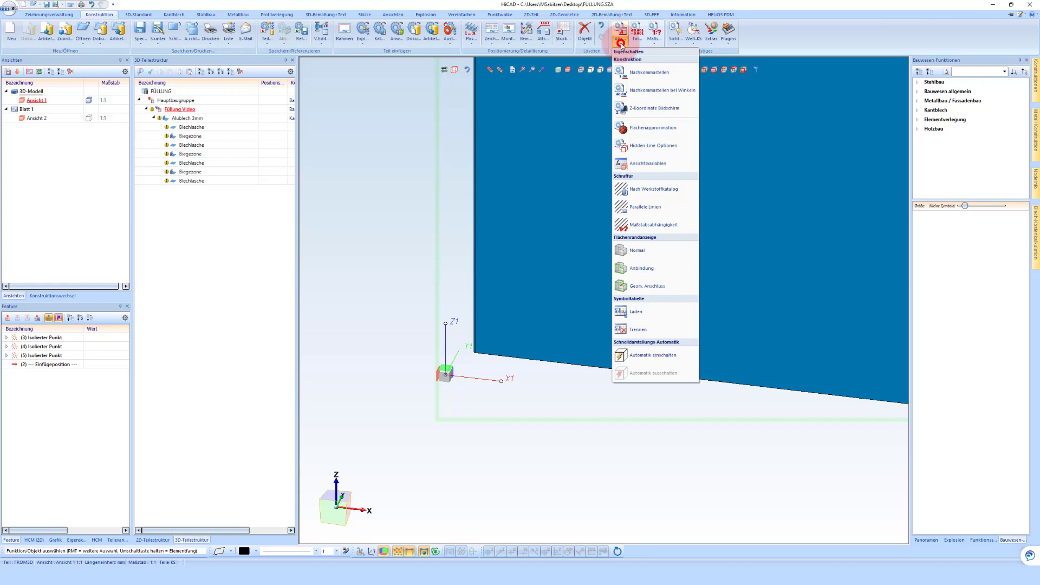
click(694, 38)
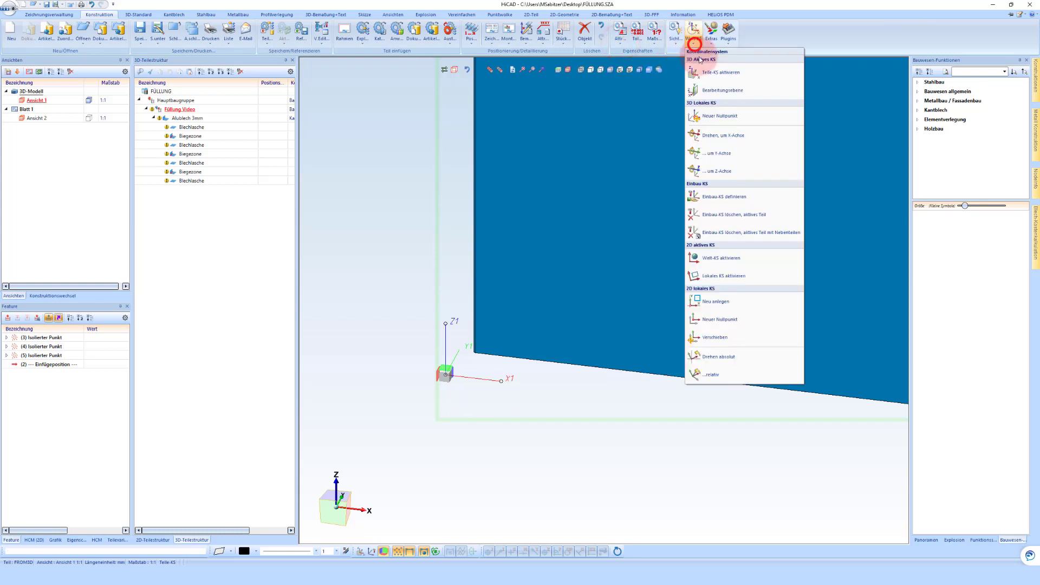
click(721, 197)
click(446, 375)
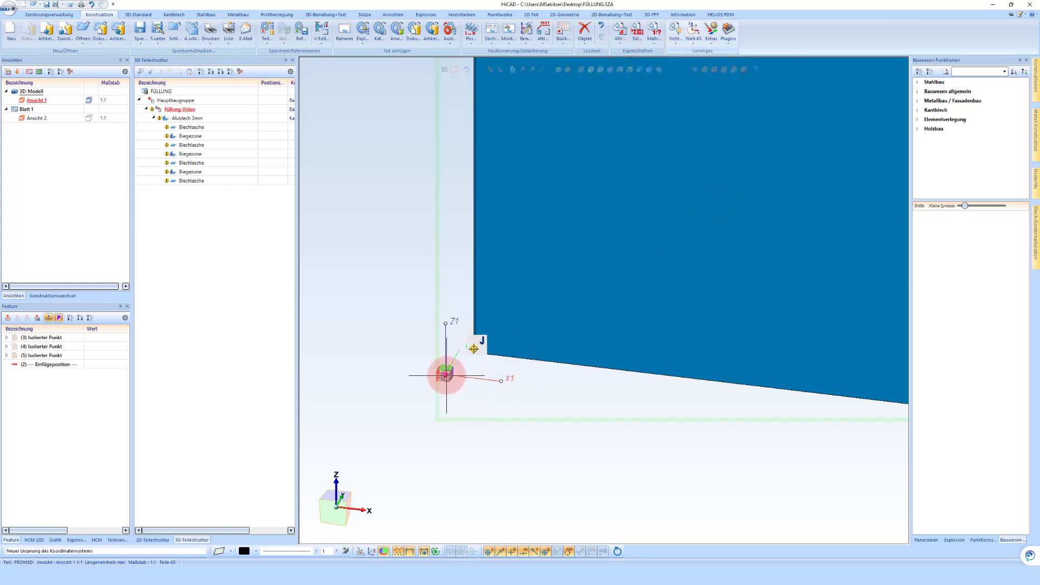
click(501, 380)
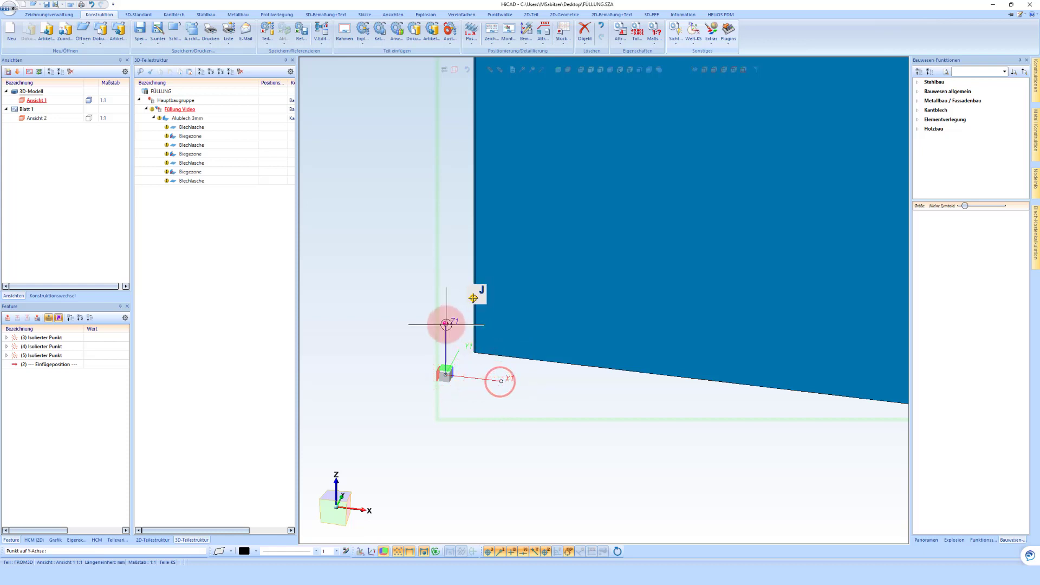
click(445, 324)
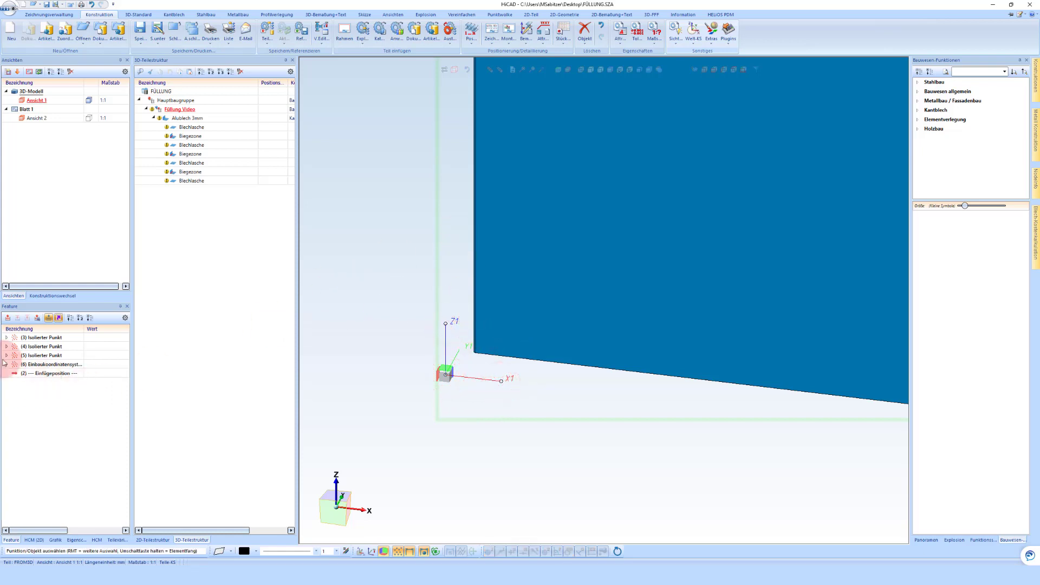
Step: Show the installation coordinate system via its feature entry and hide the coloured cube at the coordinate origin
click(6, 364)
click(46, 364)
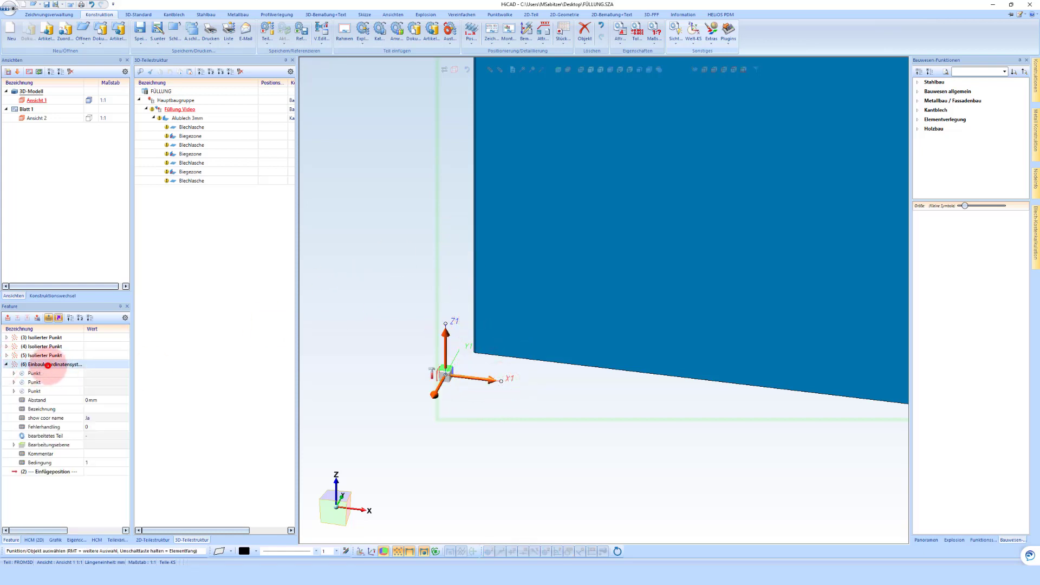
scroll(487, 324, down, 5)
scroll(494, 346, up, 2)
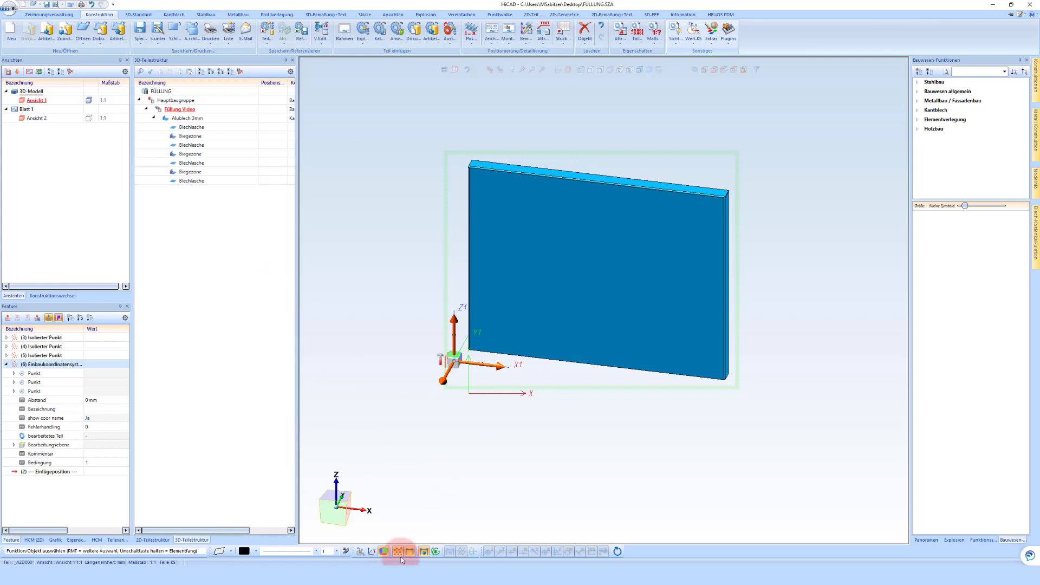
click(384, 552)
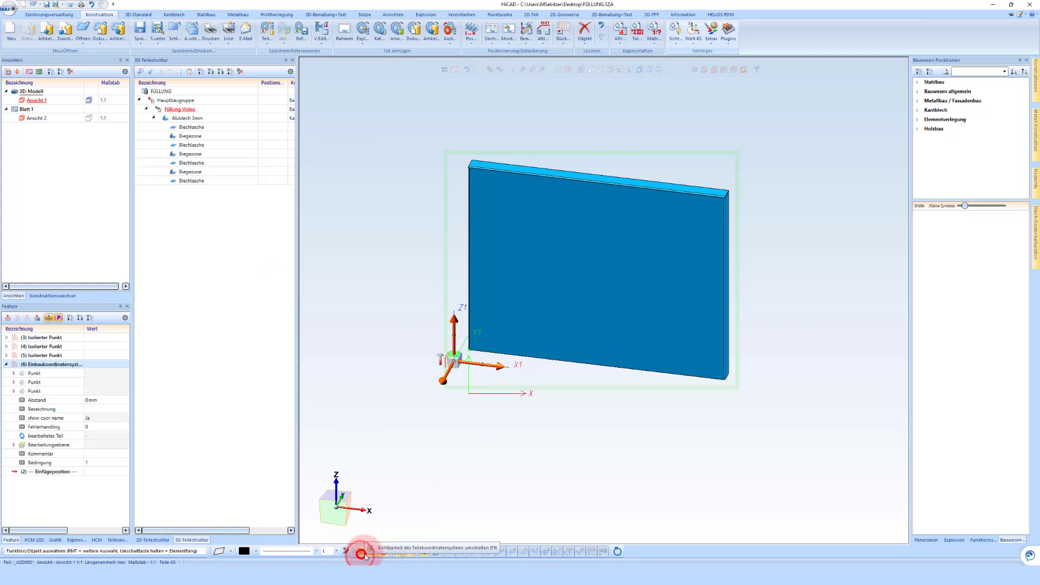
click(383, 550)
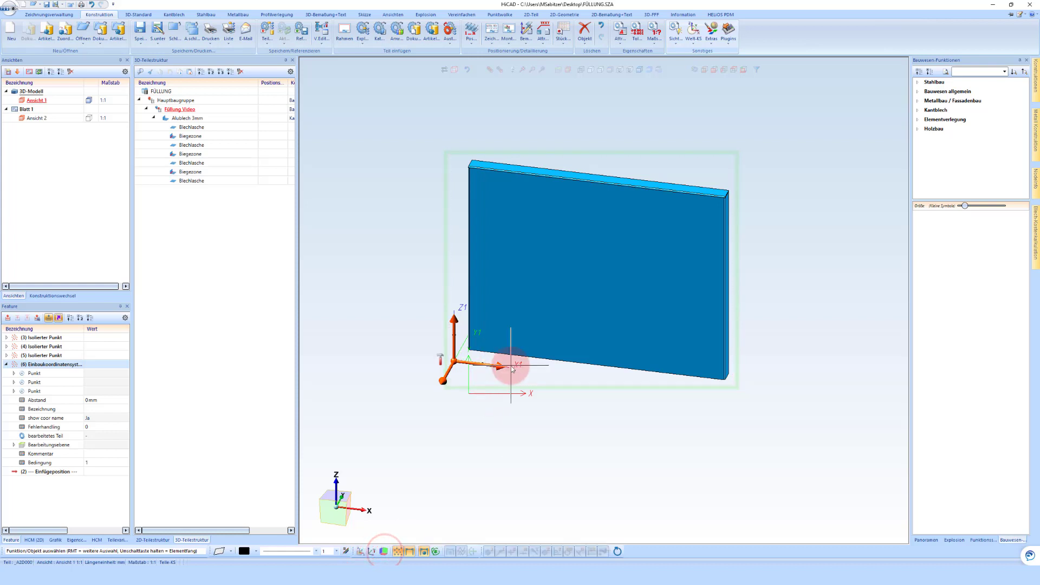
Step: Define the front view orientation (Vorderansicht) of the Alublech 3mm part
click(190, 118)
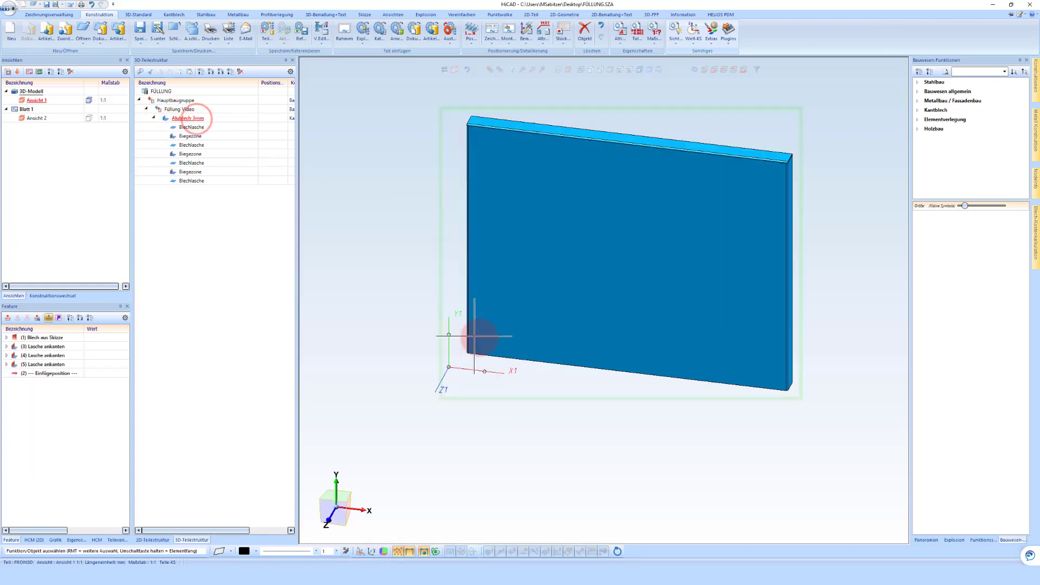
scroll(474, 336, up, 2)
right_click(504, 353)
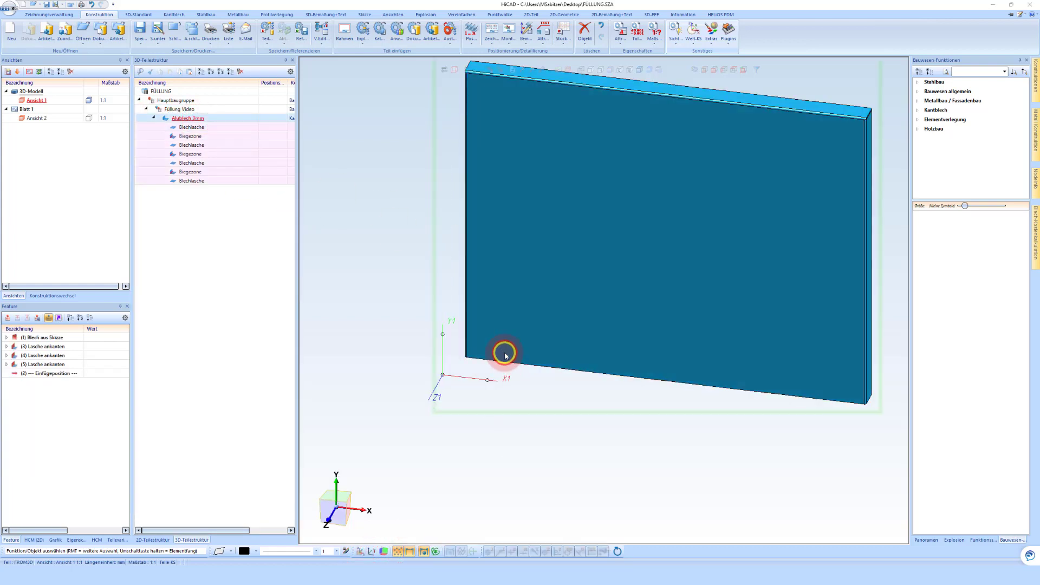
click(566, 558)
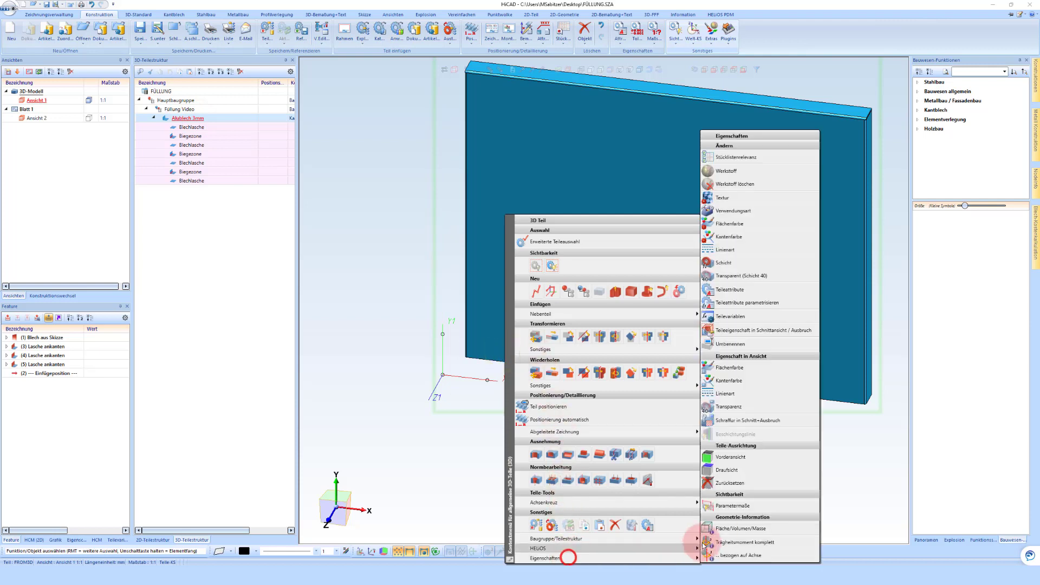
click(732, 458)
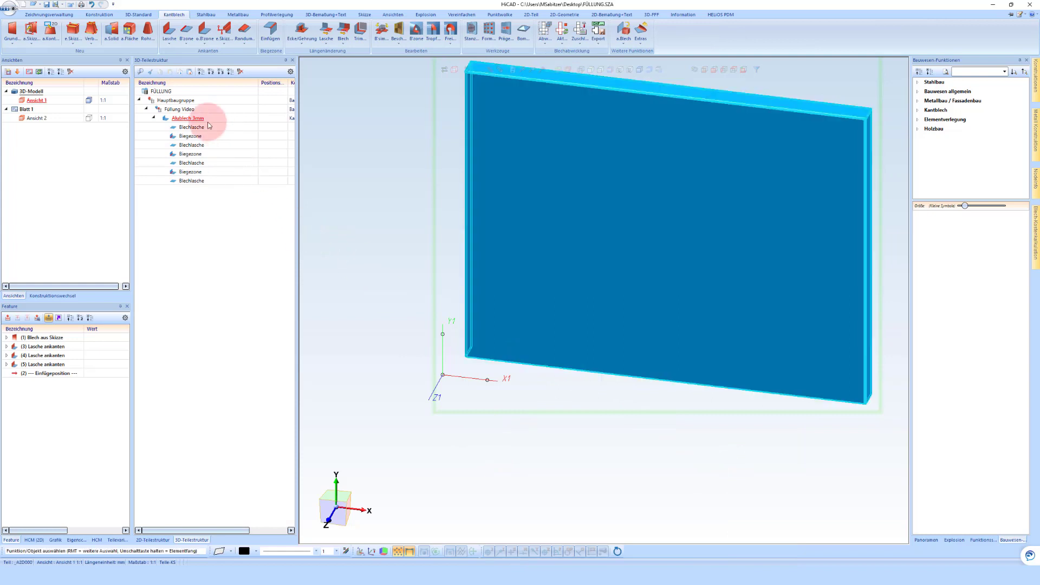
Step: Define the front view of the Füllung Video assembly using the plate's large front face
click(186, 110)
click(513, 346)
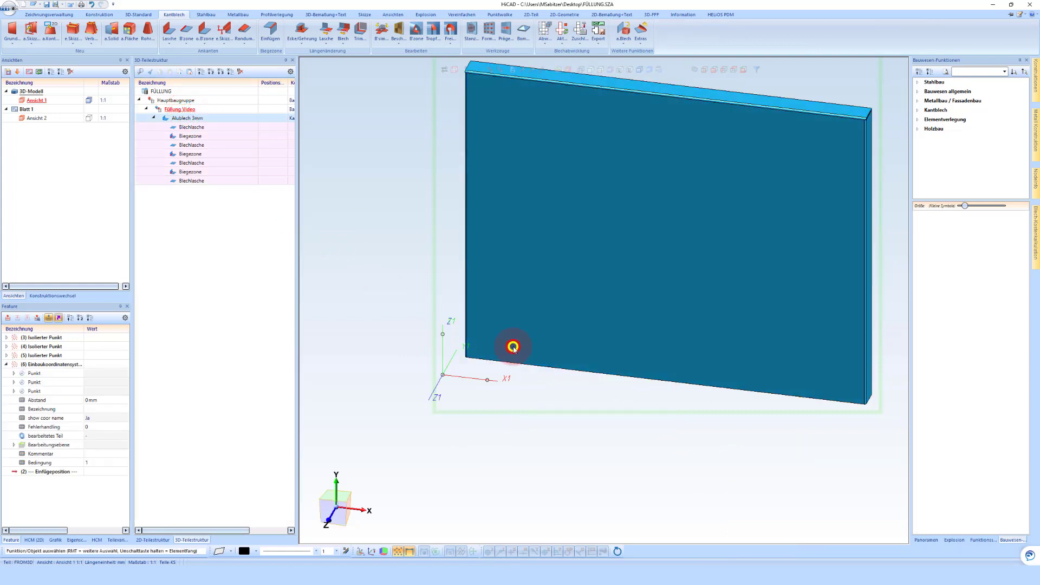
click(187, 109)
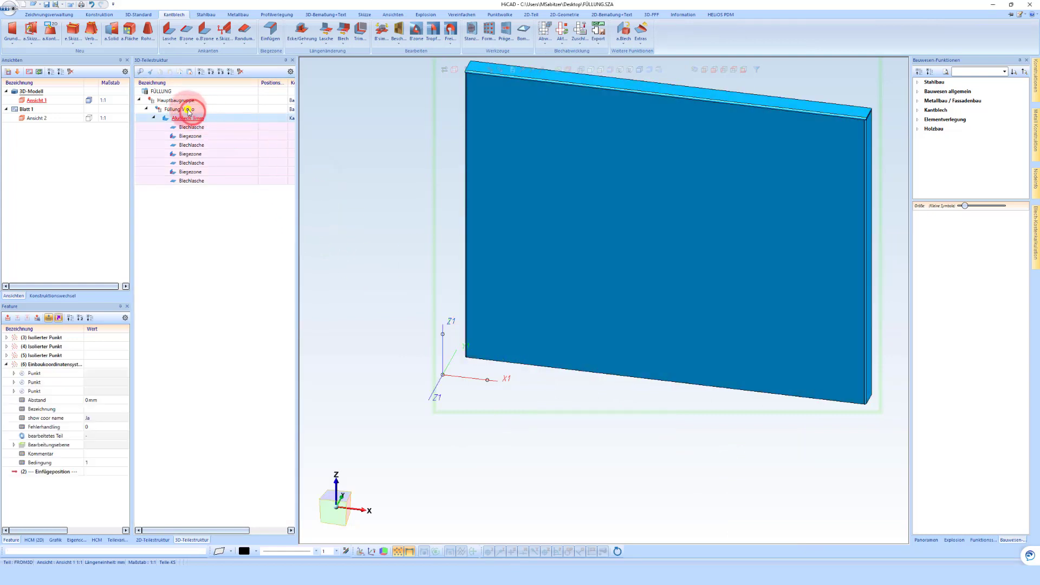
right_click(276, 292)
right_click(348, 557)
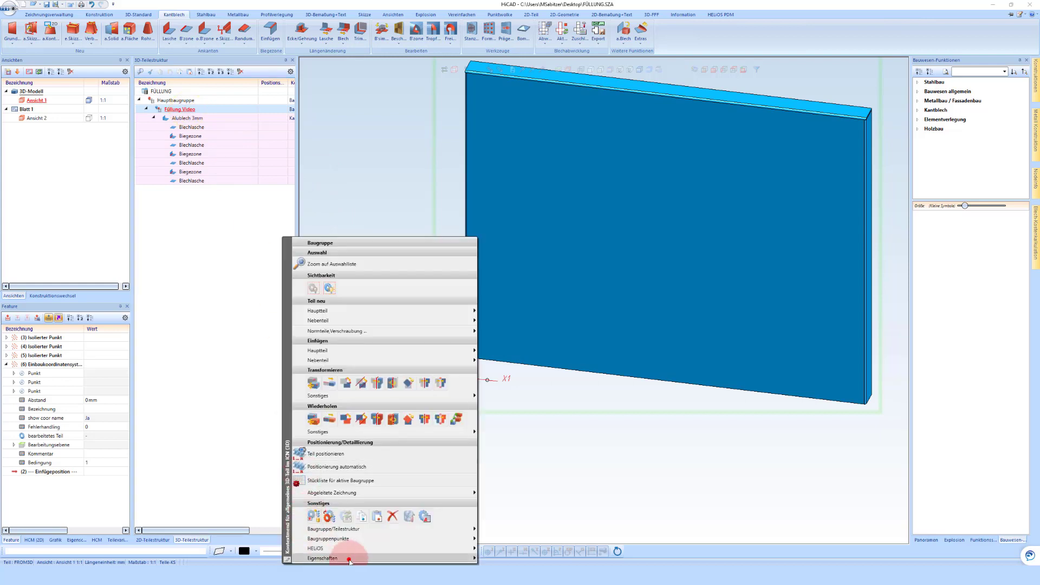
click(509, 529)
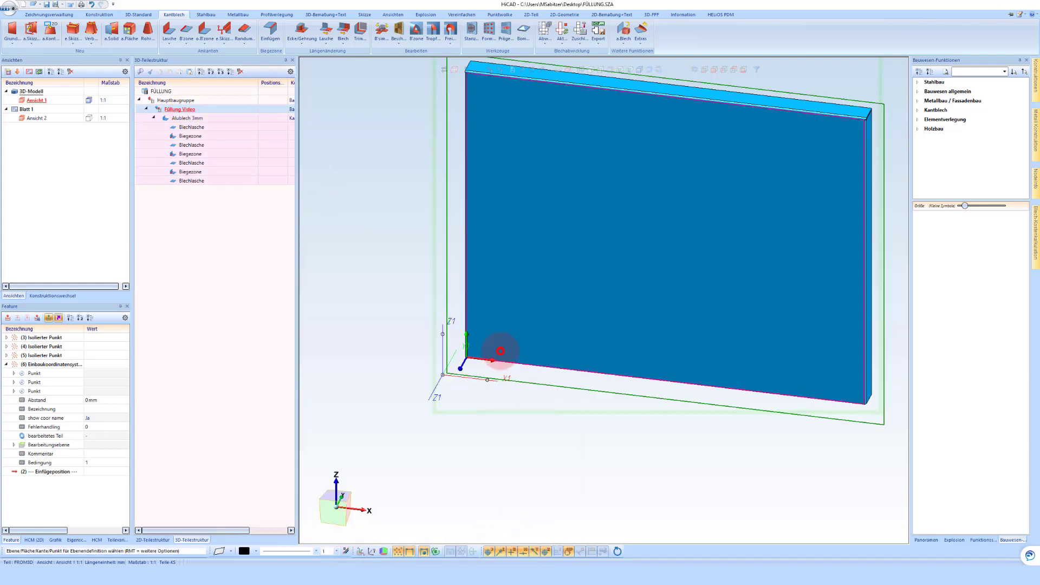
click(497, 355)
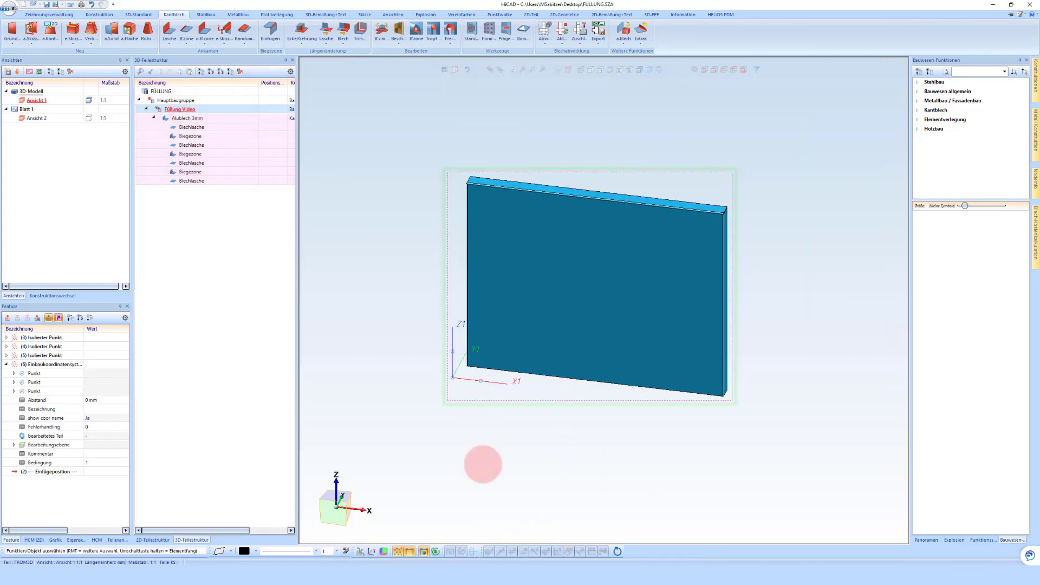
Step: Switch to the browser and review the help example for a flat infill variant, from assembly variables through installation coordinate system to holder parametrisation
click(478, 437)
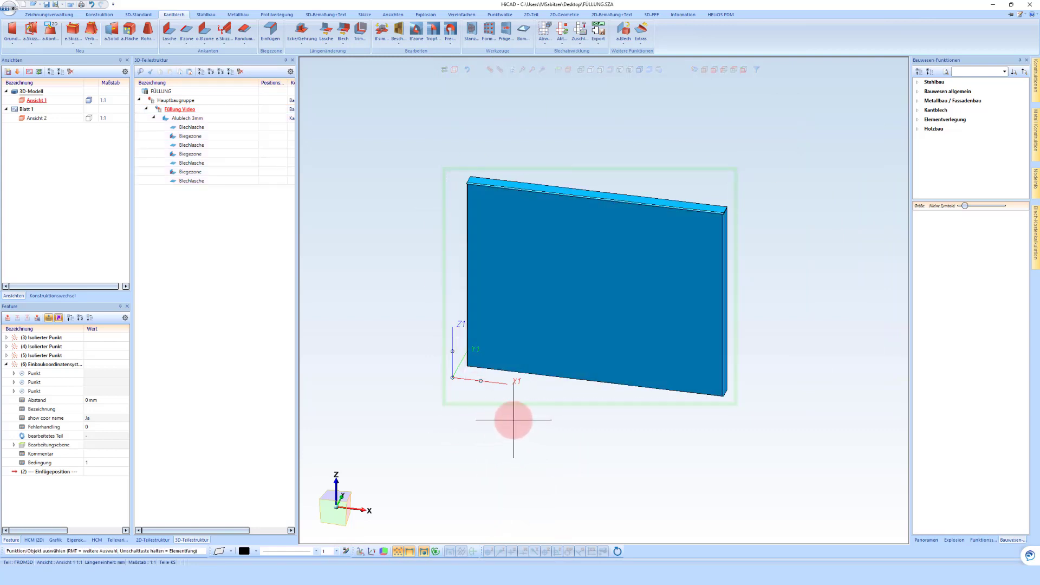
click(63, 576)
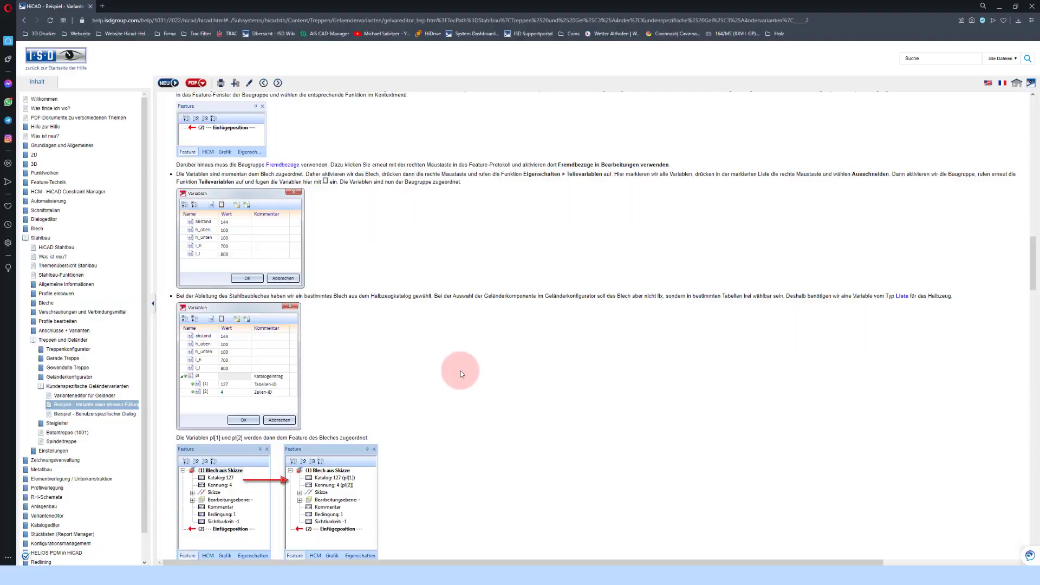
scroll(376, 309, down, 1)
scroll(415, 263, up, 3)
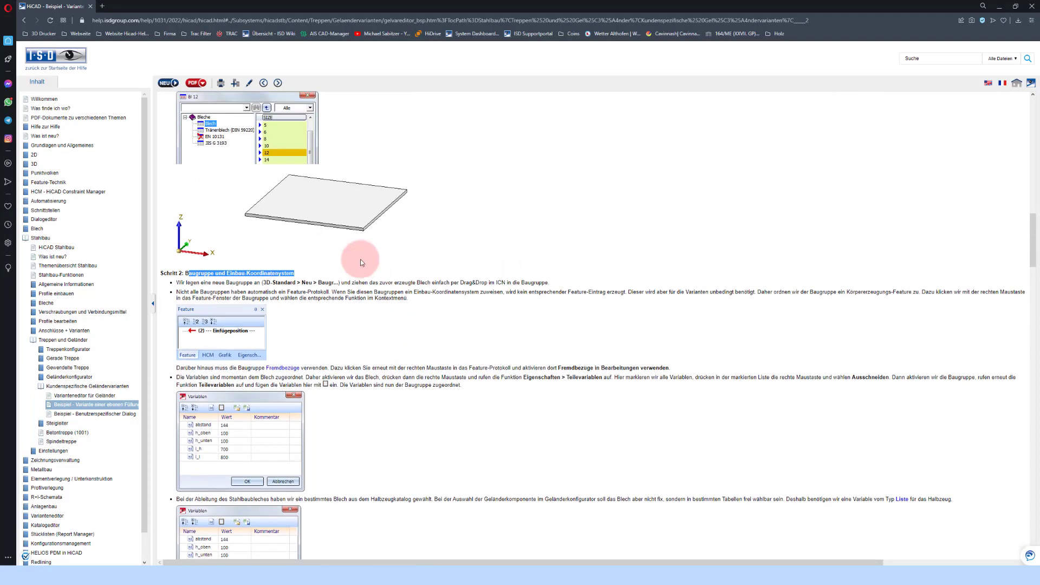
scroll(385, 297, down, 4)
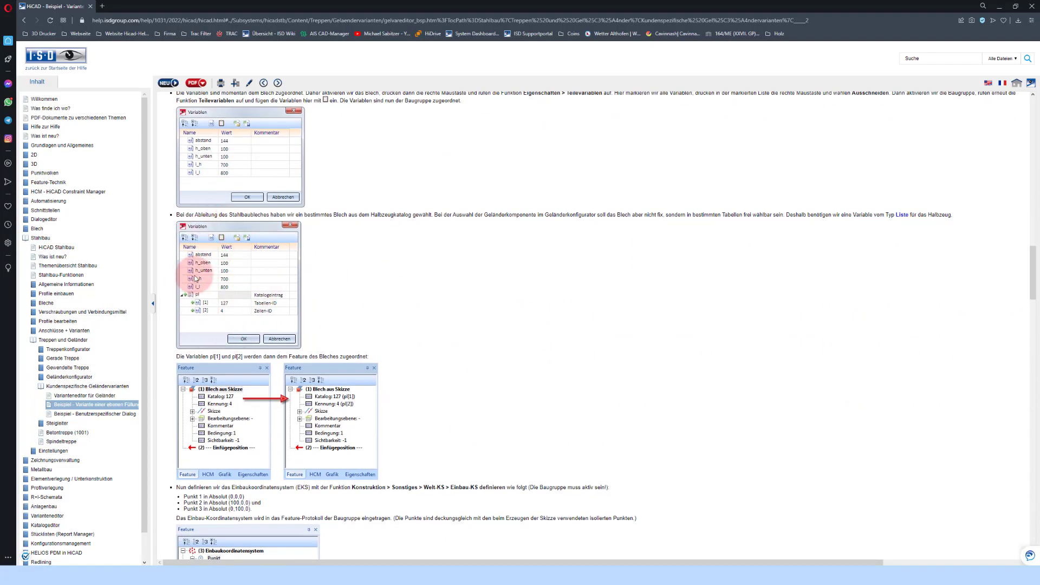
scroll(234, 353, down, 2)
scroll(235, 353, down, 5)
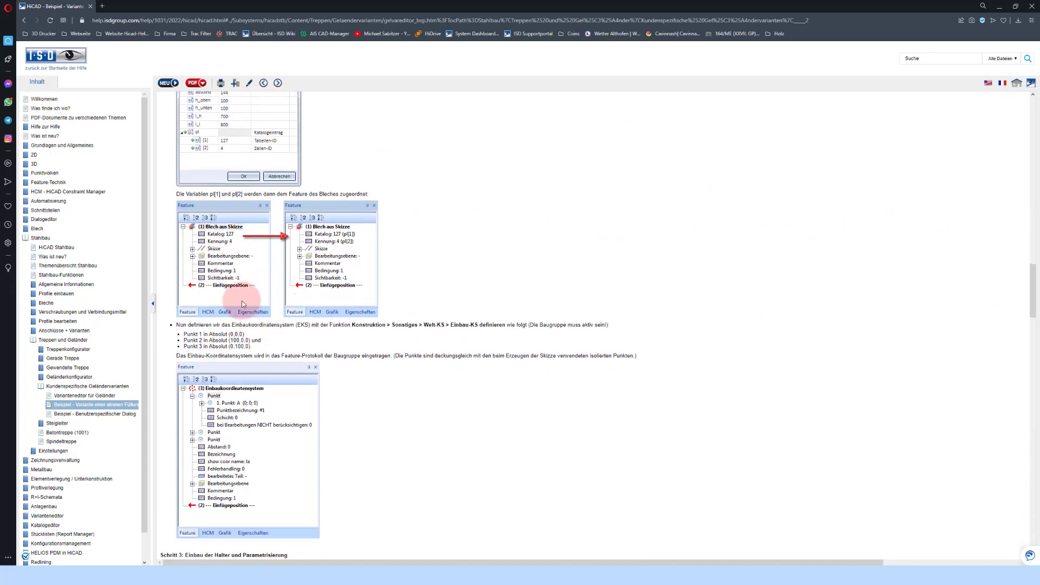
scroll(303, 339, down, 15)
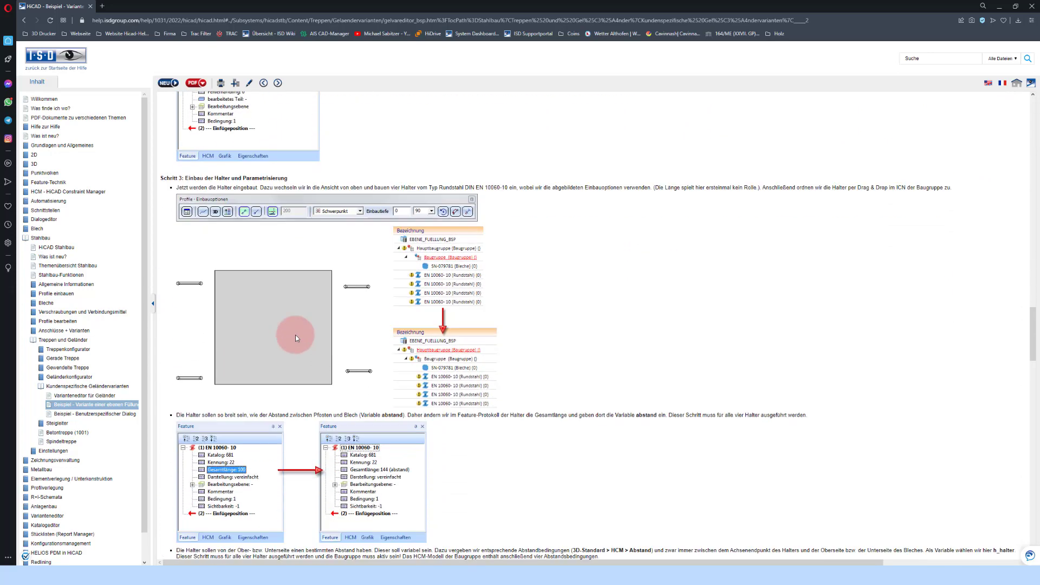
scroll(343, 382, down, 15)
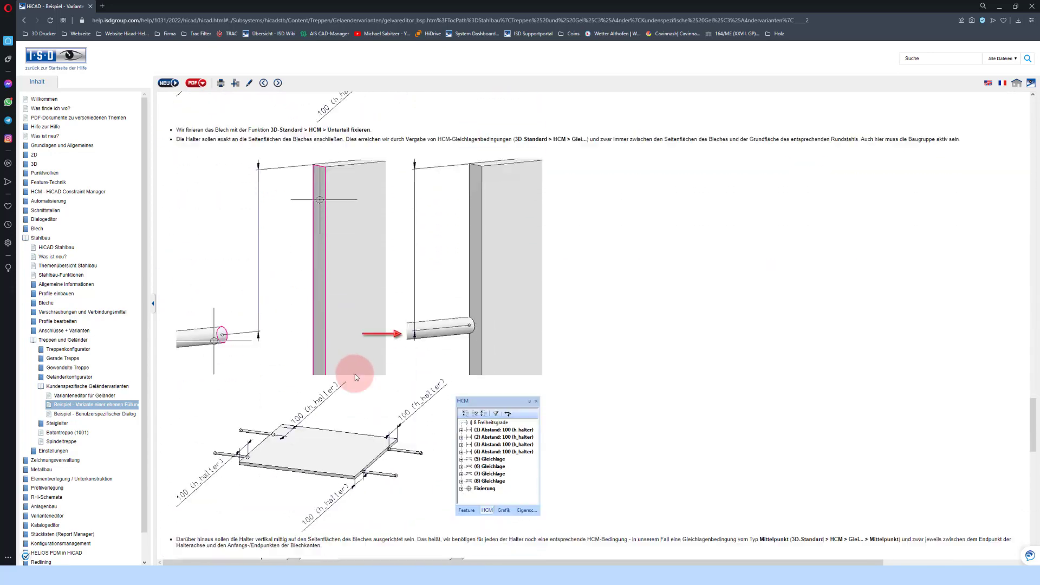
scroll(416, 329, down, 5)
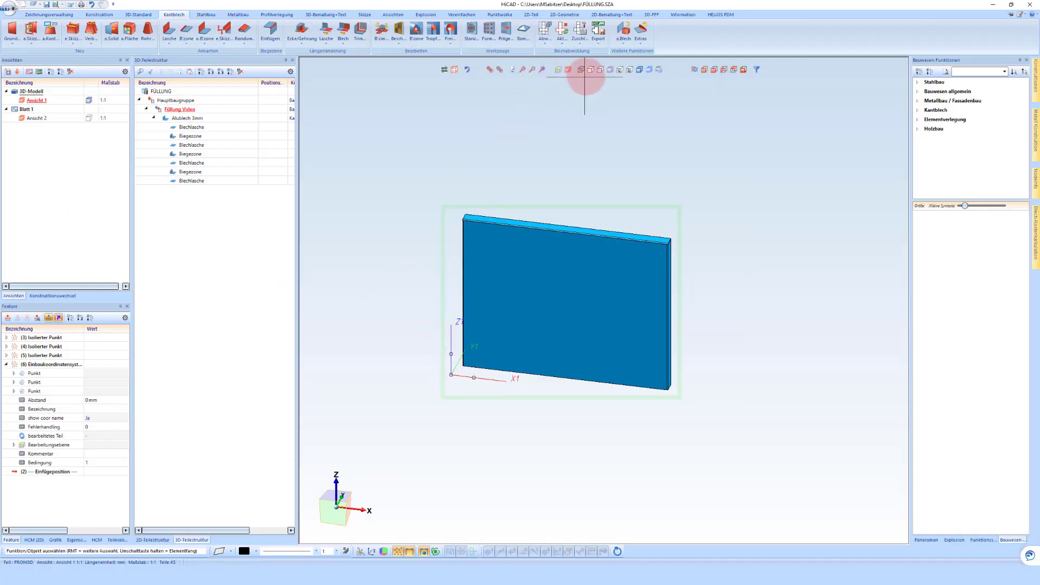
Step: Back in HiCAD, switch the model view to an unshaded edge display and set Tangentiale Kanten to Darstellen
click(592, 71)
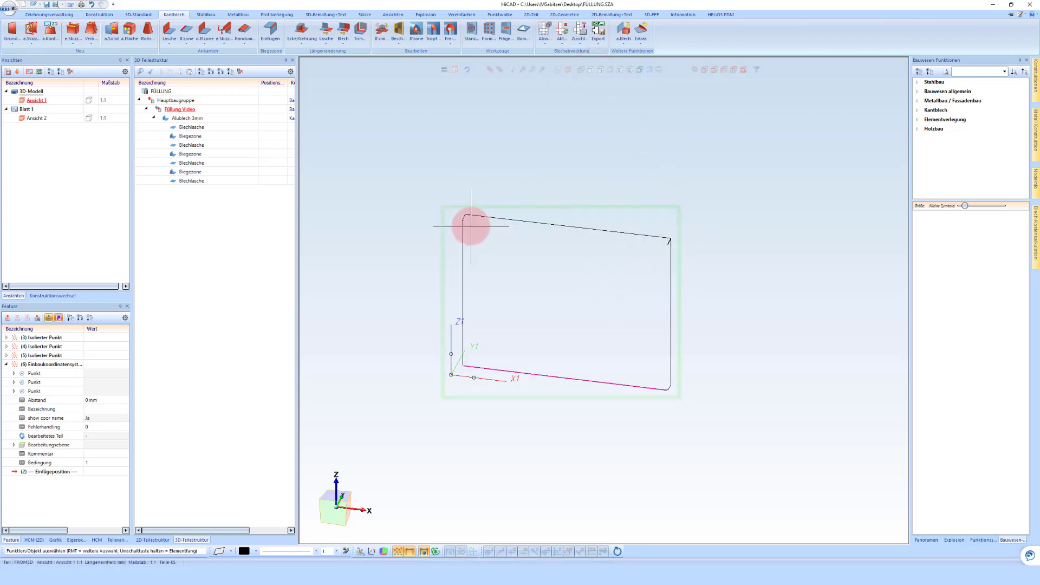
right_click(653, 215)
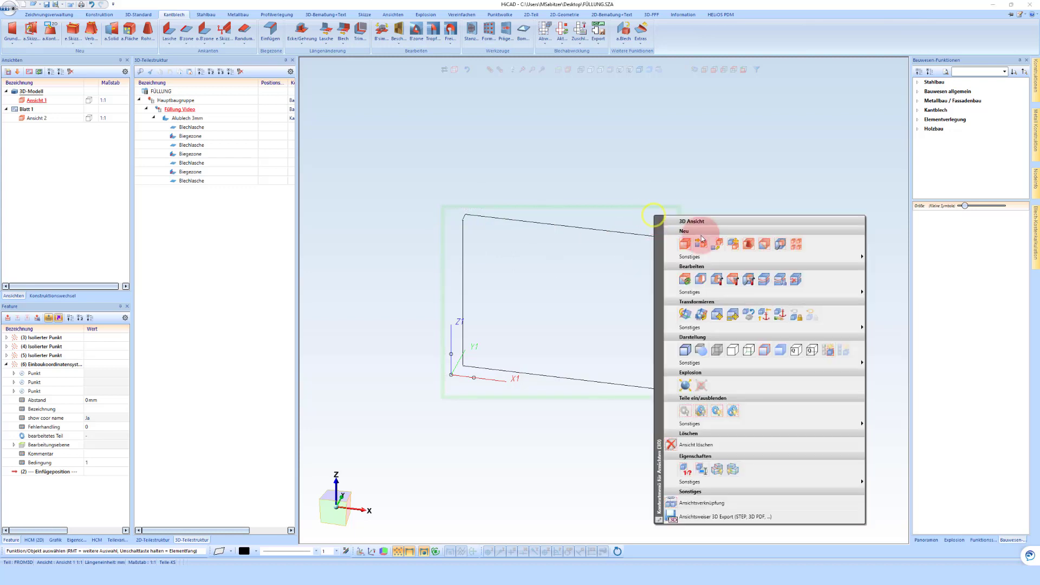
click(732, 471)
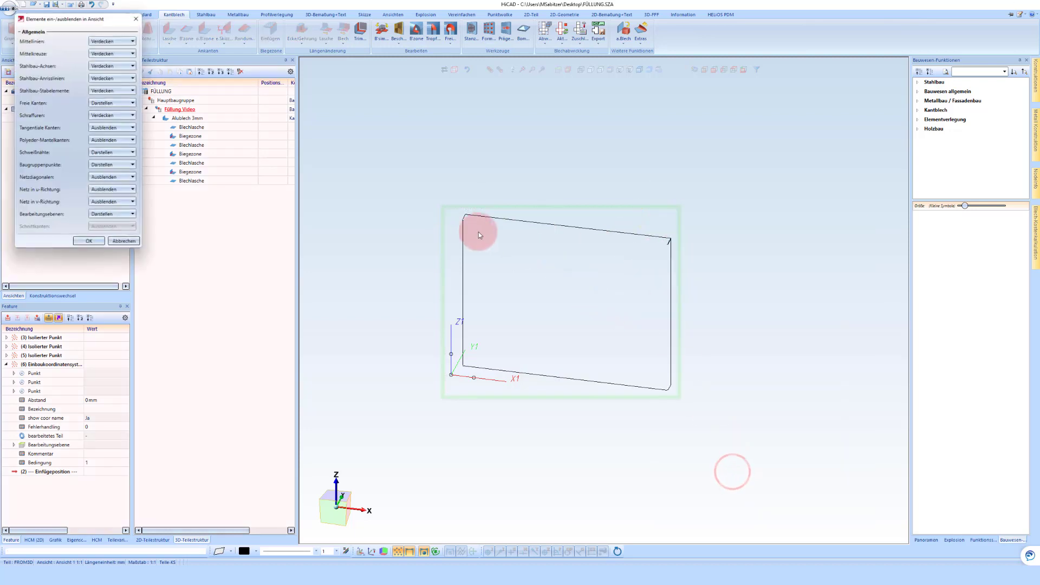
click(111, 127)
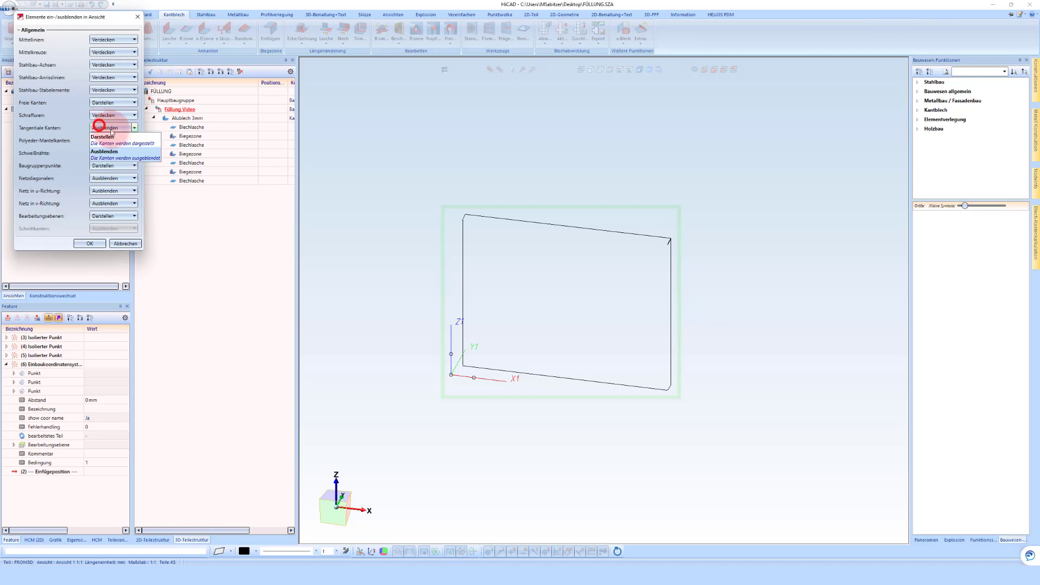
click(113, 140)
click(96, 244)
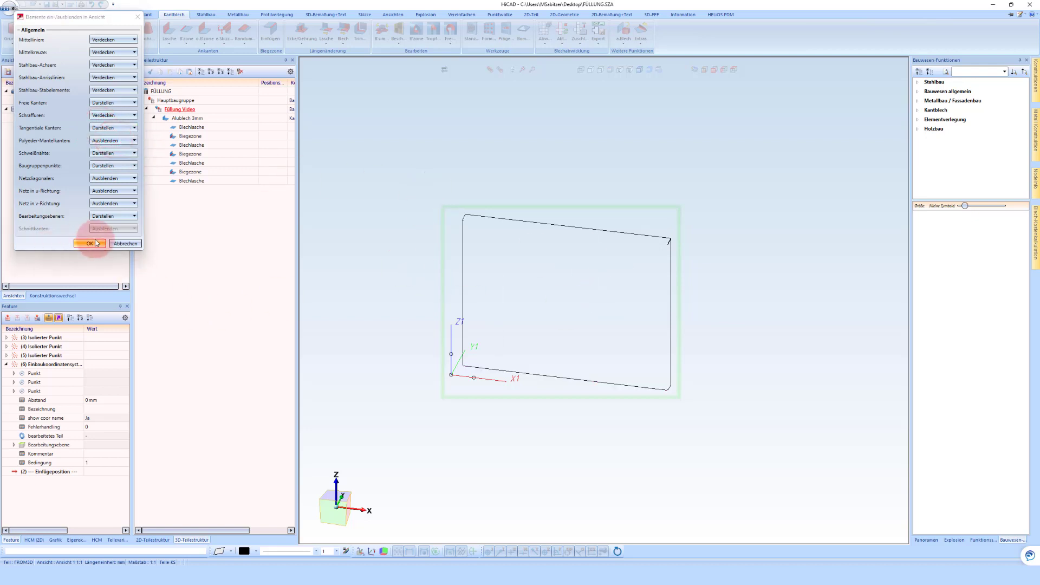
scroll(620, 299, up, 2)
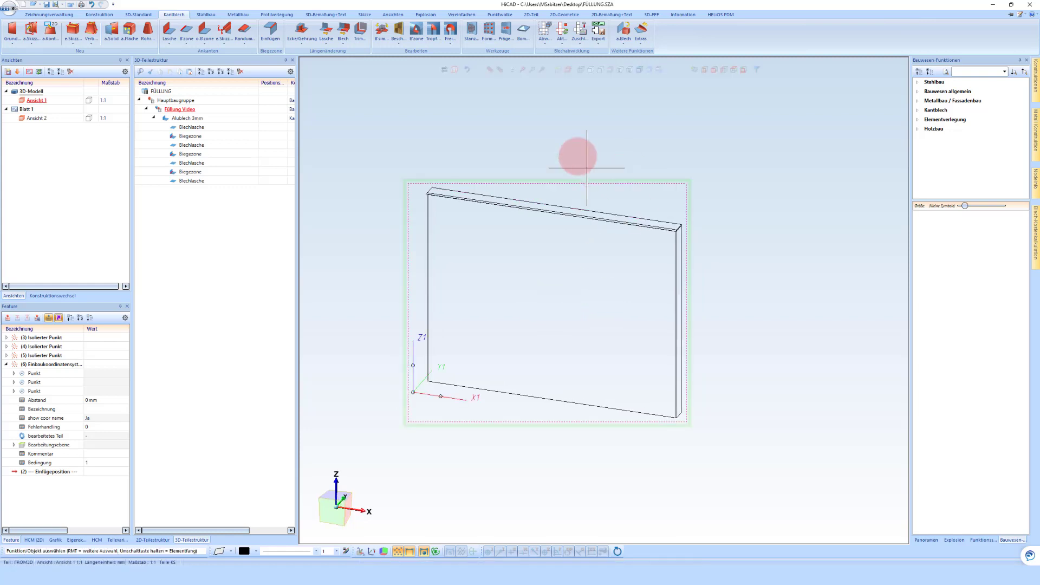
Step: Start the Varianteneditor für Geländer from the Stahlbau functions for the Füllung Video assembly
click(929, 82)
scroll(956, 352, down, 2)
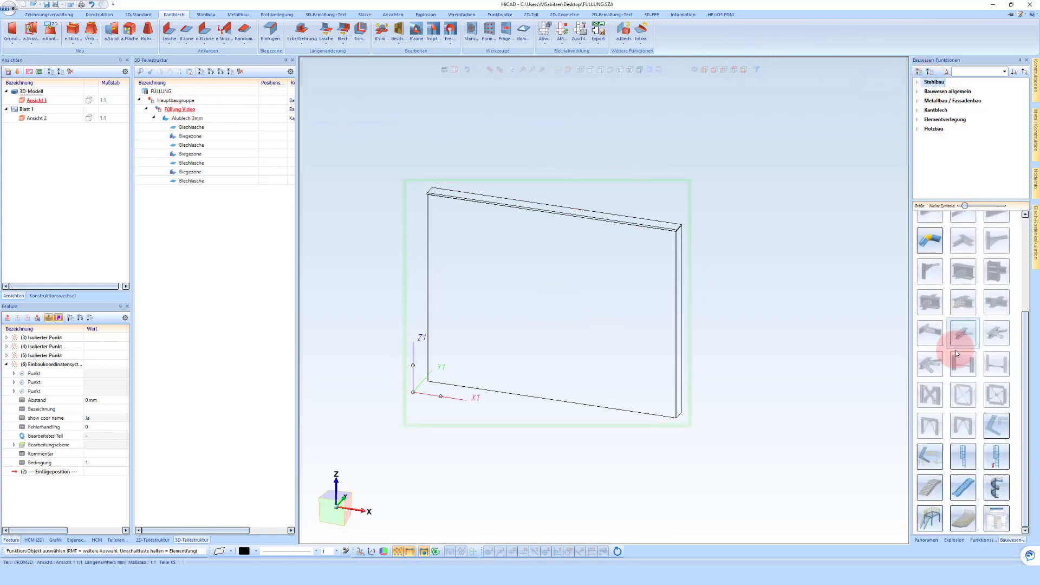
click(997, 525)
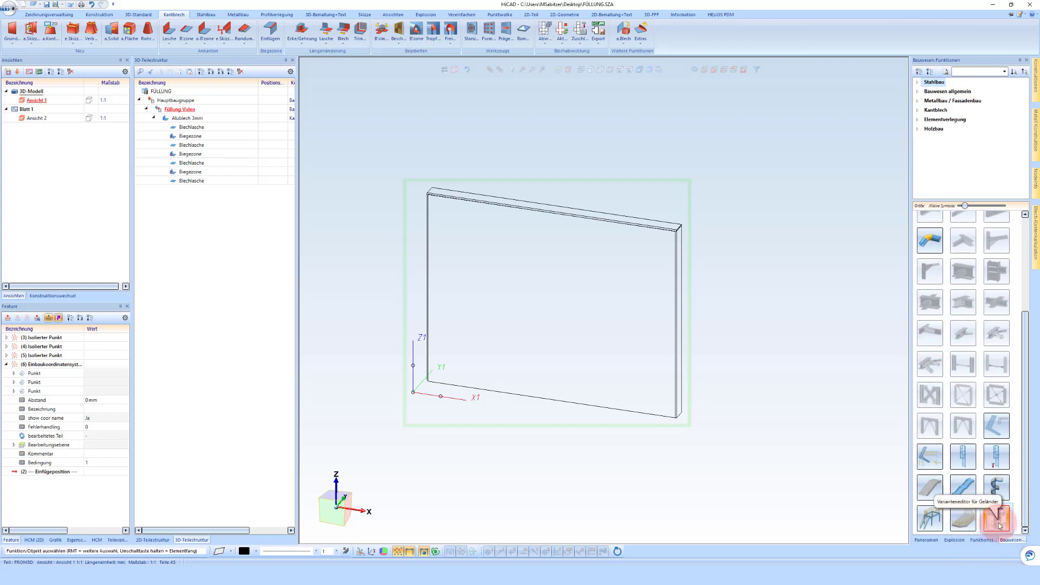
click(997, 525)
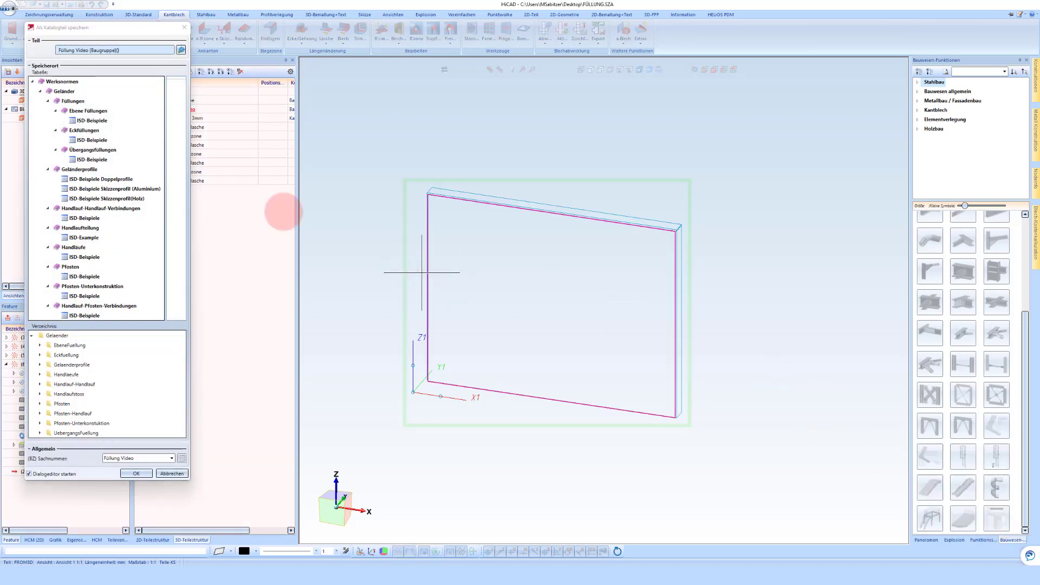
Step: Collapse all subgroups under Geländer in the catalogue table tree and enlarge the save dialog
click(48, 101)
click(48, 111)
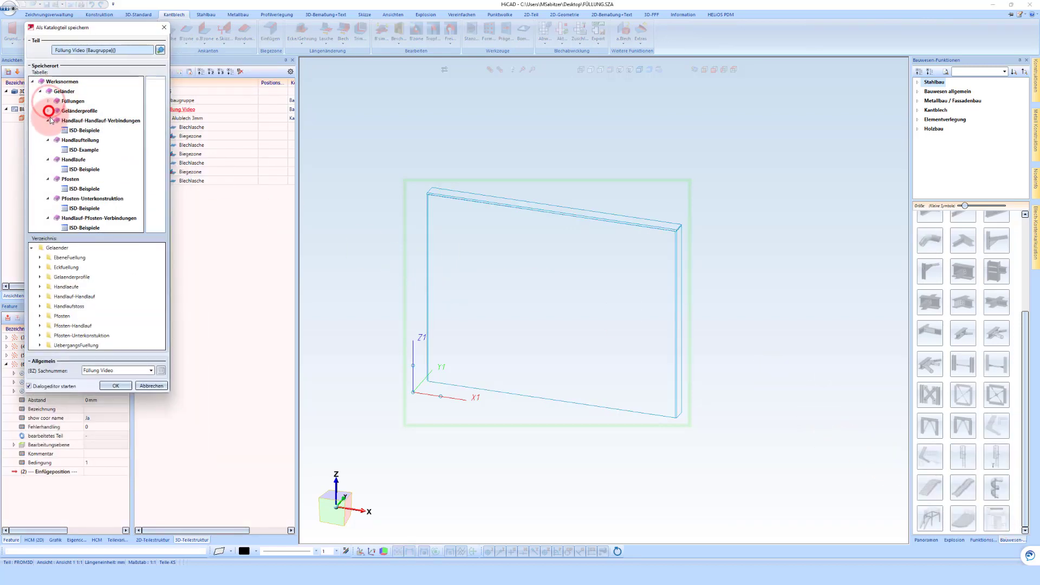
click(49, 120)
click(48, 130)
click(48, 140)
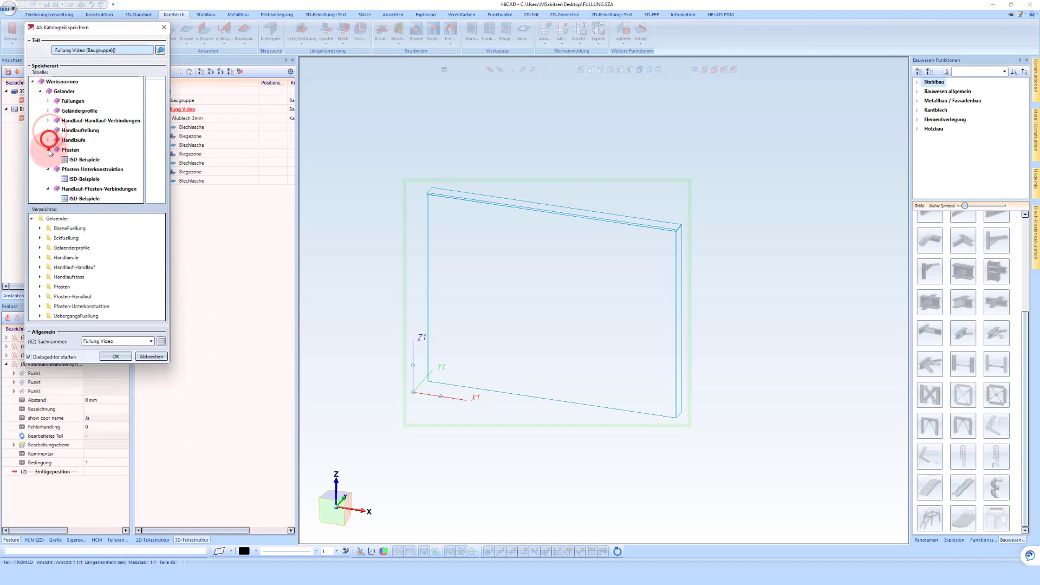
click(49, 150)
click(49, 159)
click(48, 169)
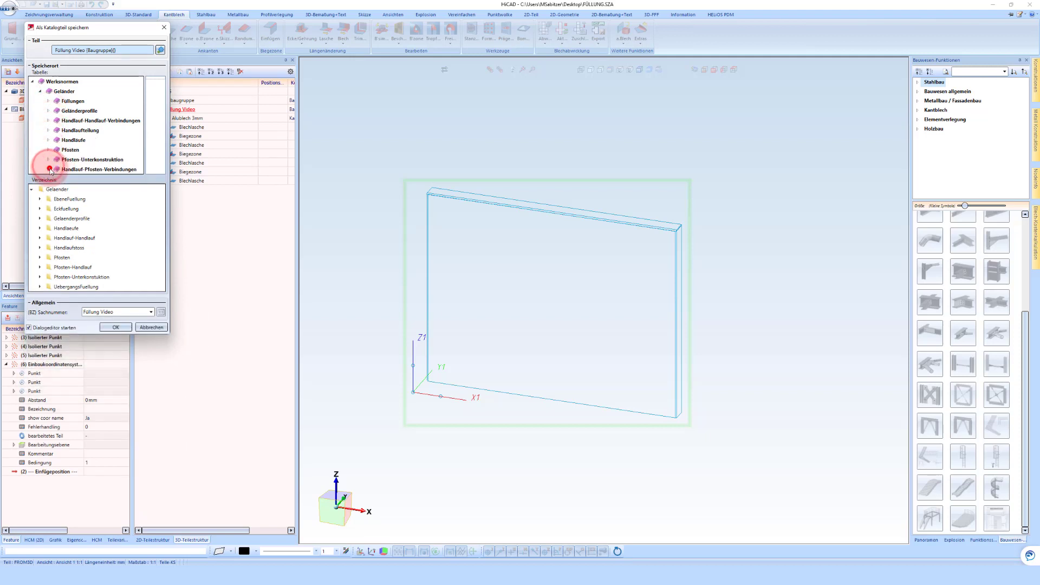
drag(168, 333, 290, 401)
click(60, 66)
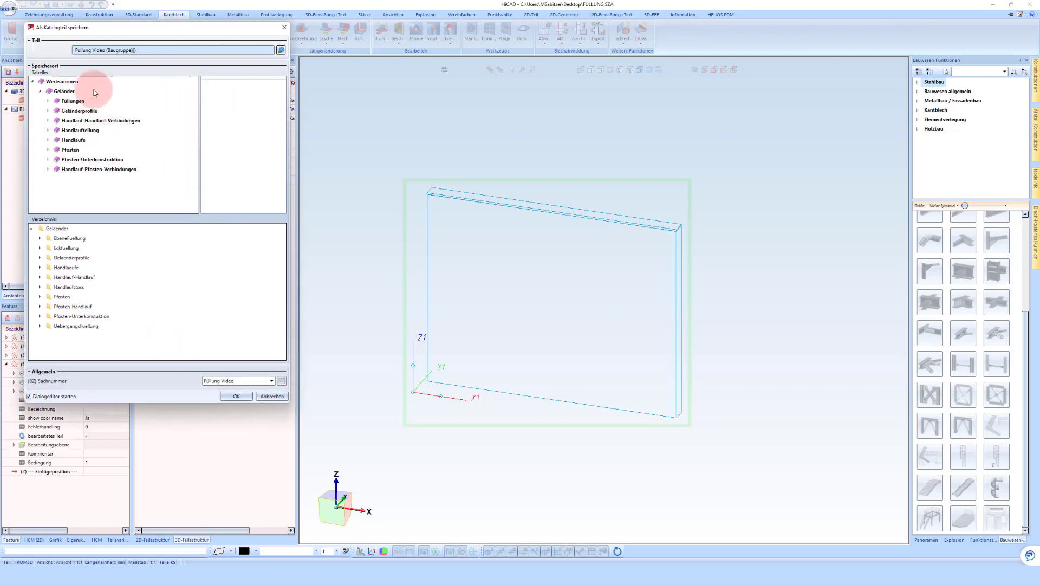
Step: Save the assembly as a catalogue part in the ISD-Beispiele table of Ebene Füllungen, directory EbeneFuellung, with the dialog editor starting
click(48, 101)
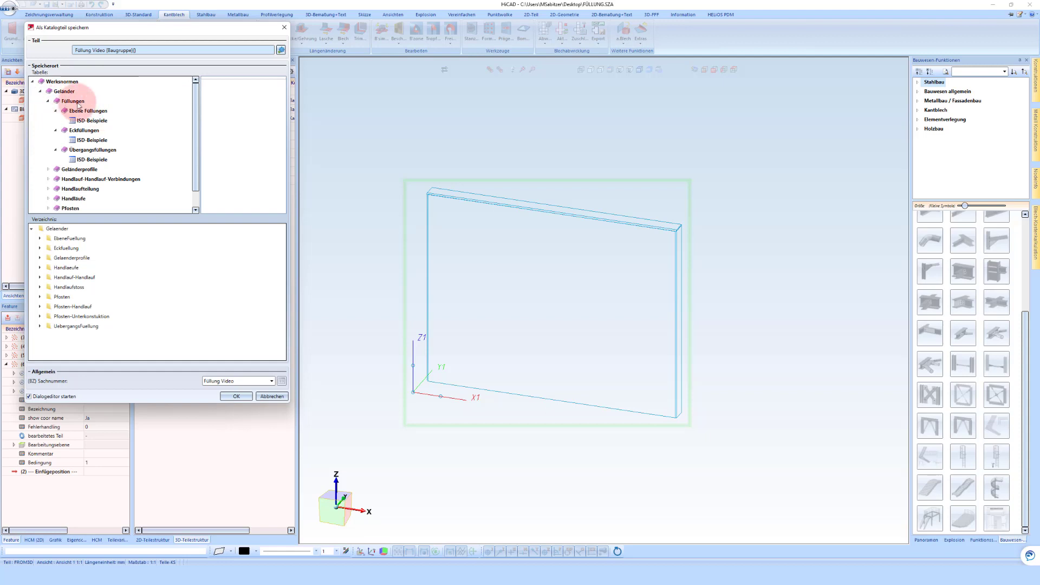
click(92, 121)
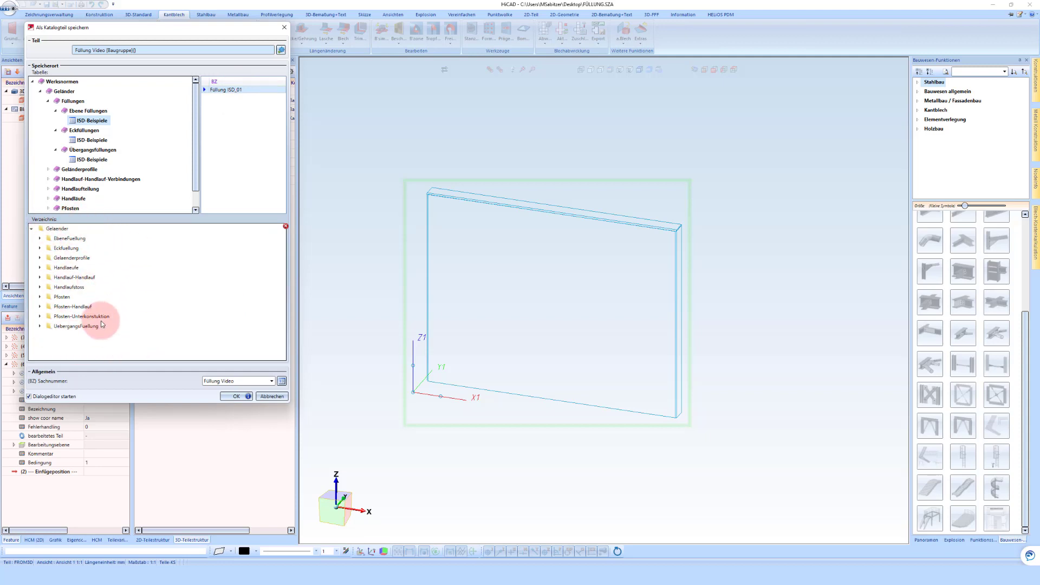
double_click(63, 239)
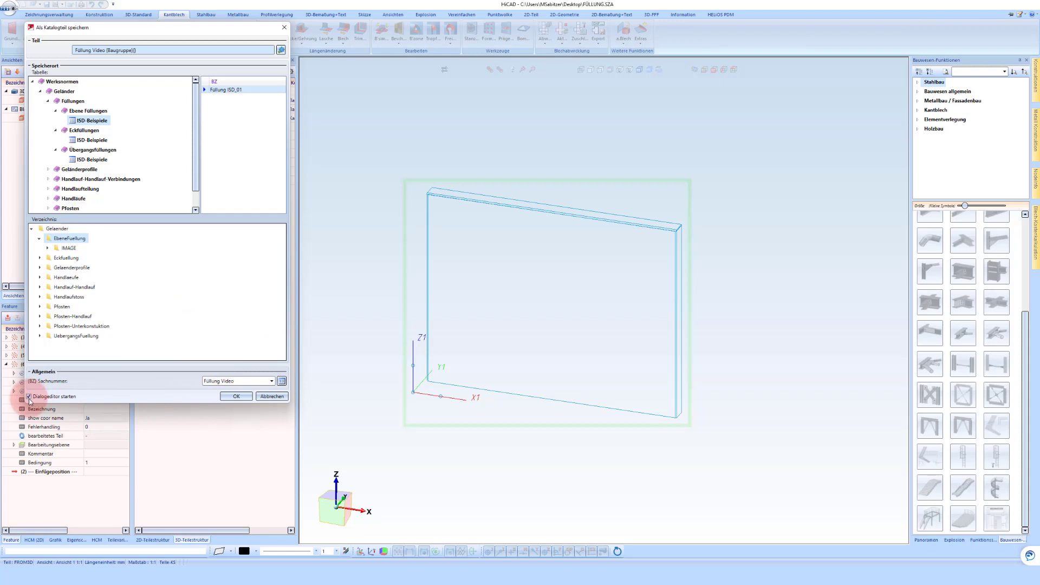
click(238, 398)
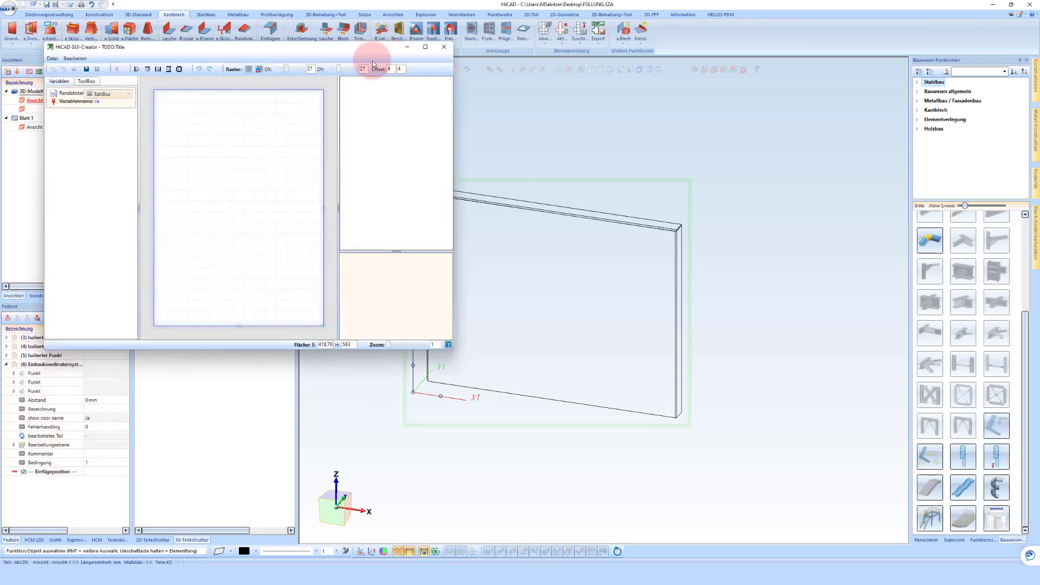
Step: Set the Randabstand variable's control type to ComboBox and place it near the upper edge of the dialog form
drag(371, 53, 625, 158)
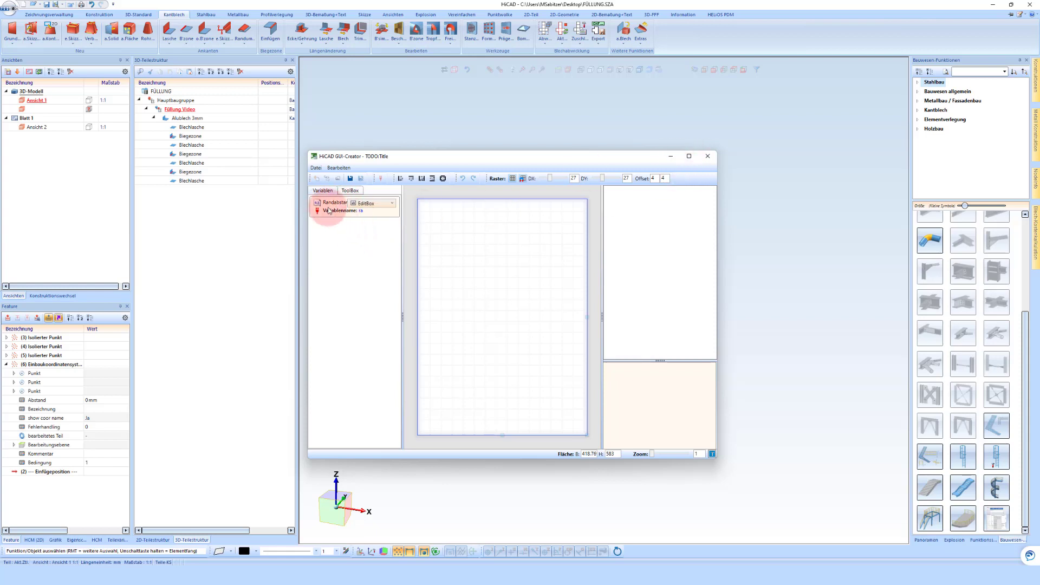
click(372, 204)
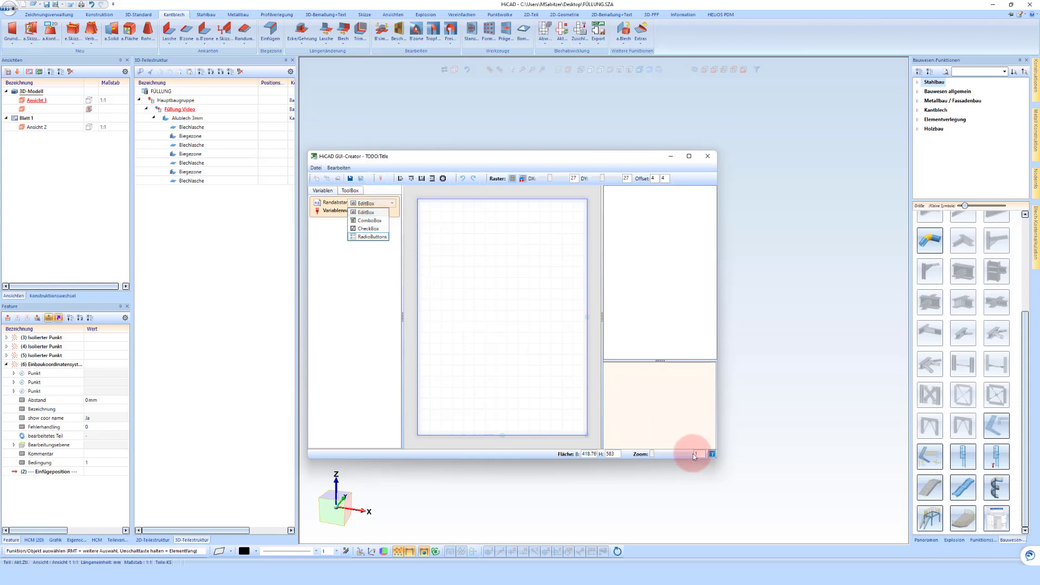
click(373, 221)
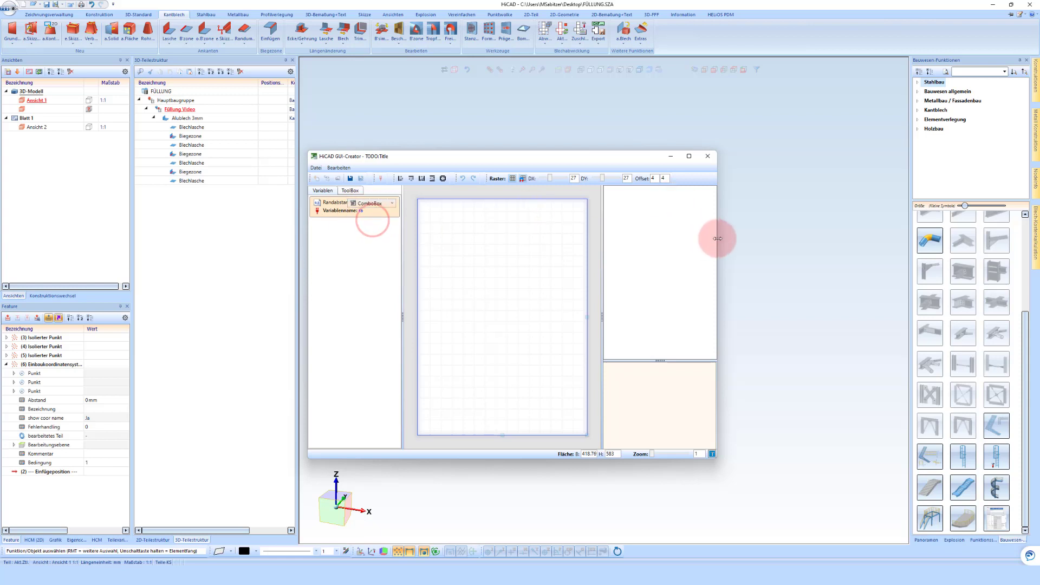
drag(718, 239, 841, 241)
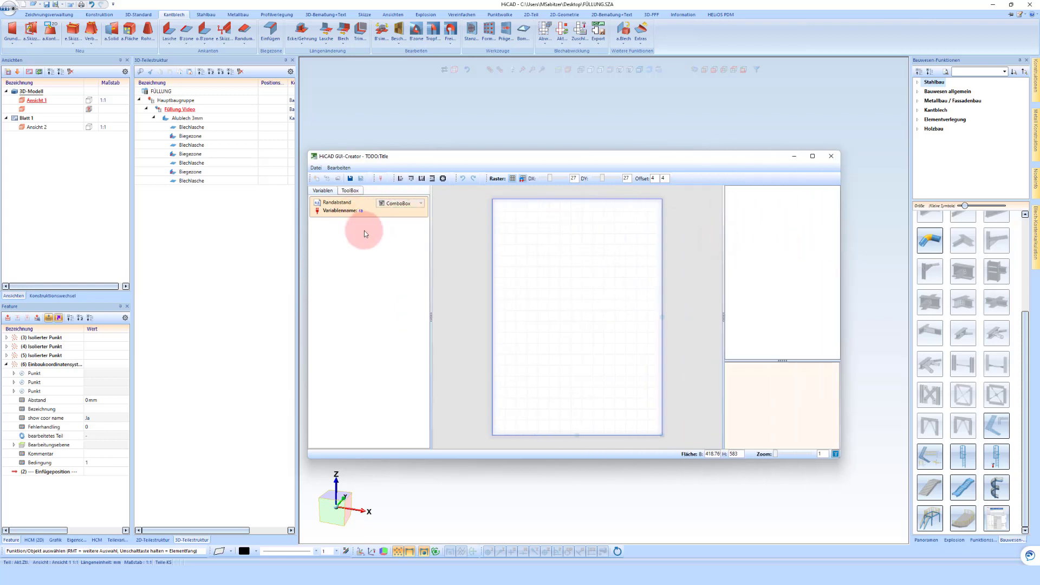
drag(326, 208, 516, 225)
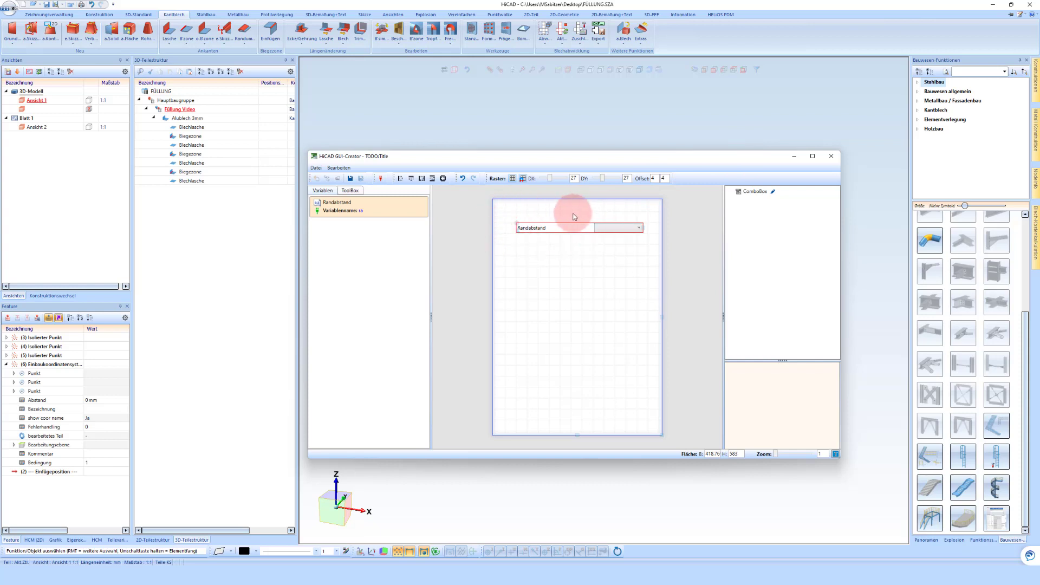
Step: Select the Randabstand combo box, maximise the GUI-Creator window and examine the element's properties, including its visibility condition
click(756, 193)
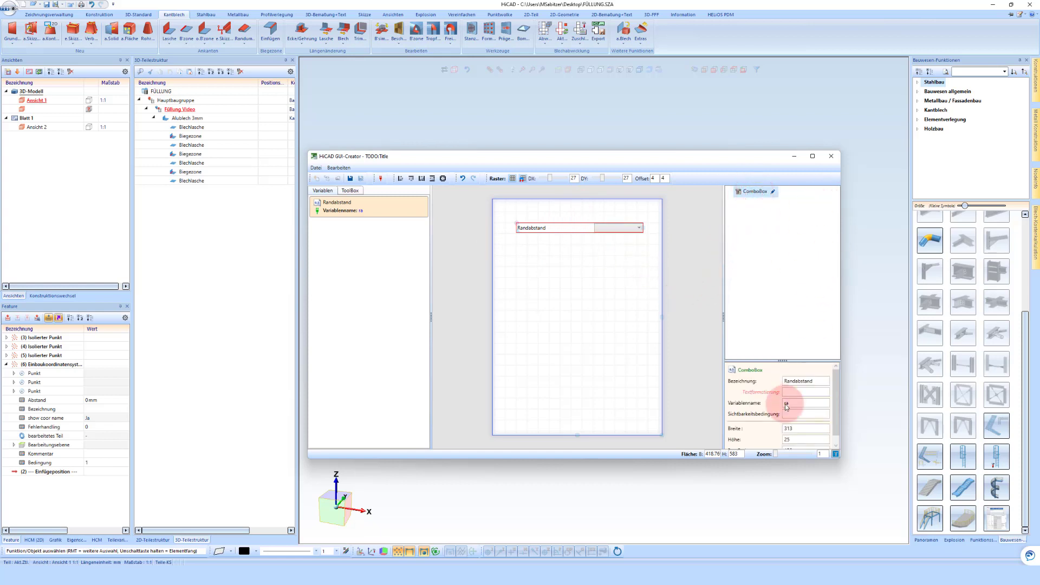
click(812, 156)
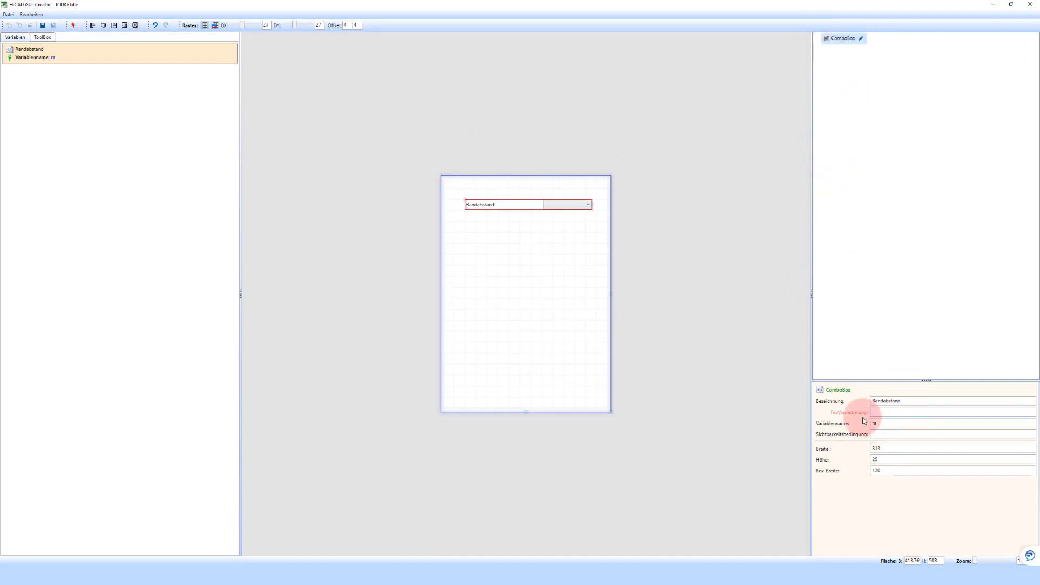
click(885, 435)
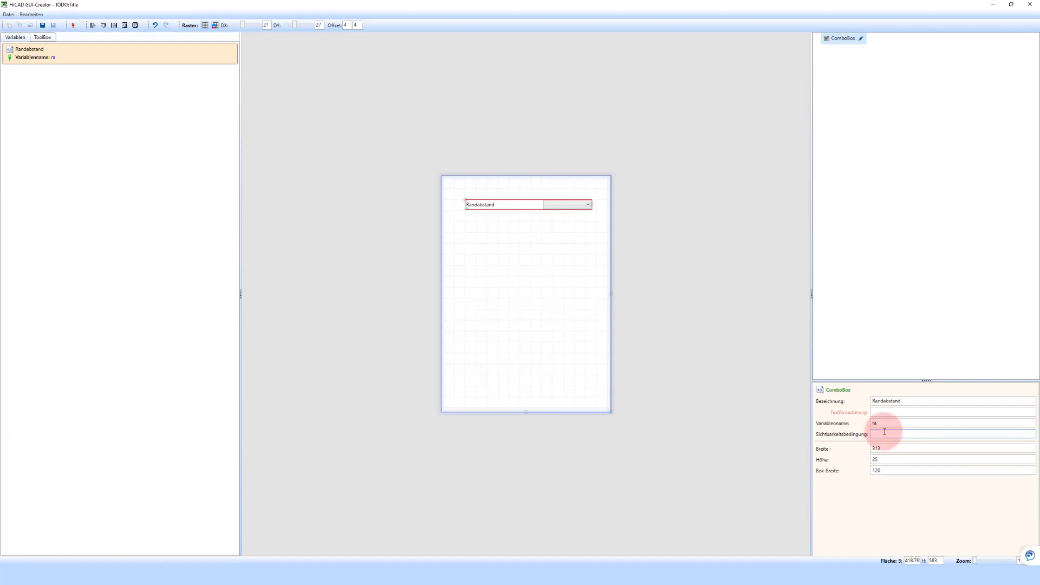
Step: Add an entry labelled 25 with value 25 to the Randabstand combo box and confirm the item list
click(861, 39)
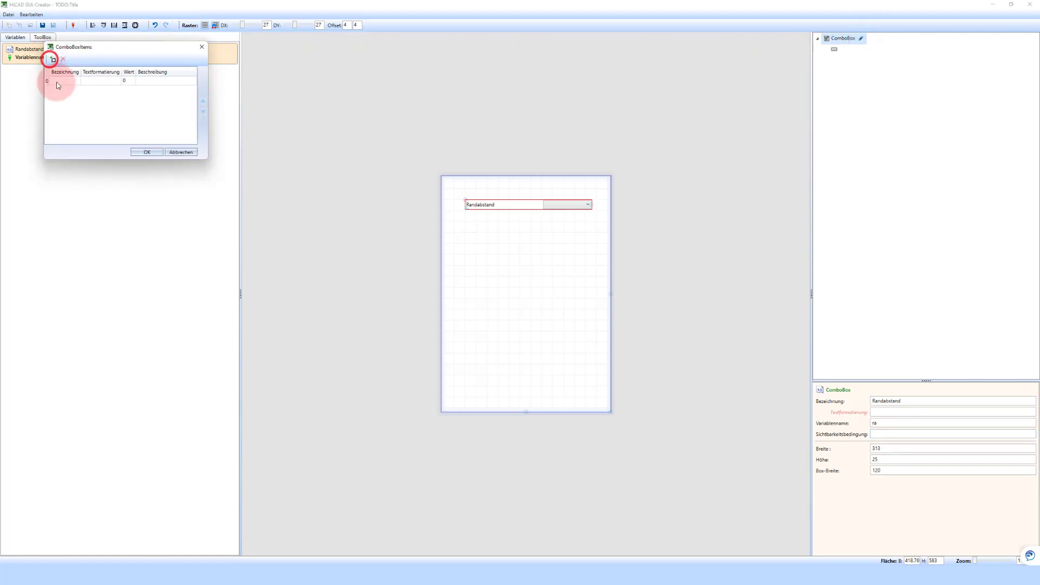
click(57, 82)
click(65, 82)
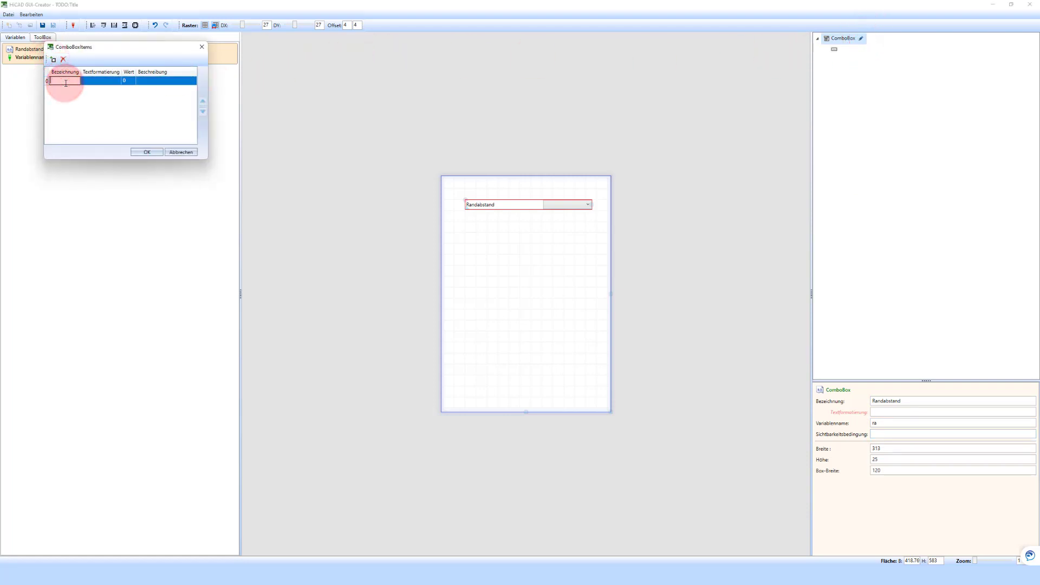
key(Tab)
key(Tab)
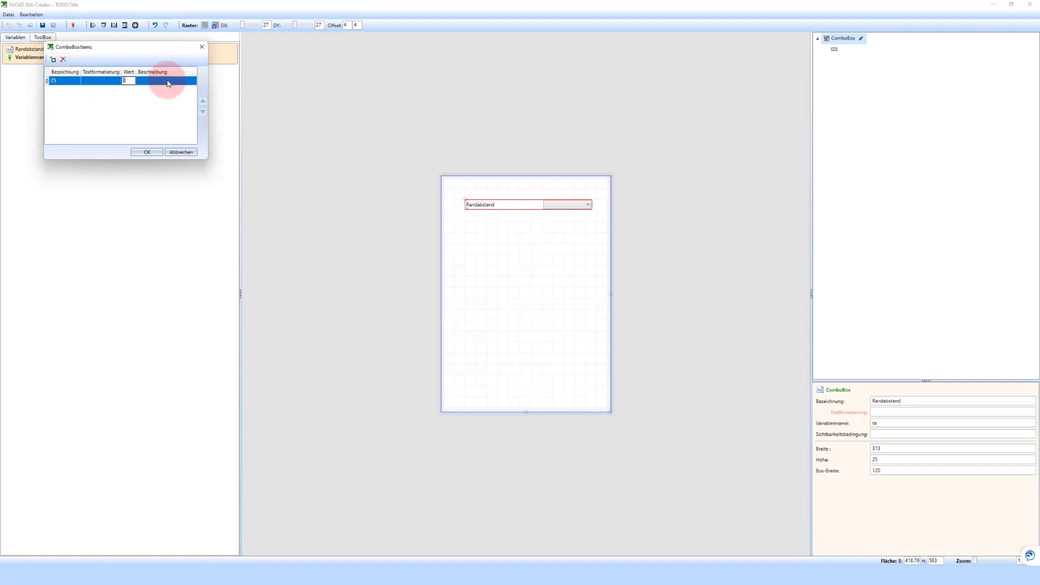
text(25)
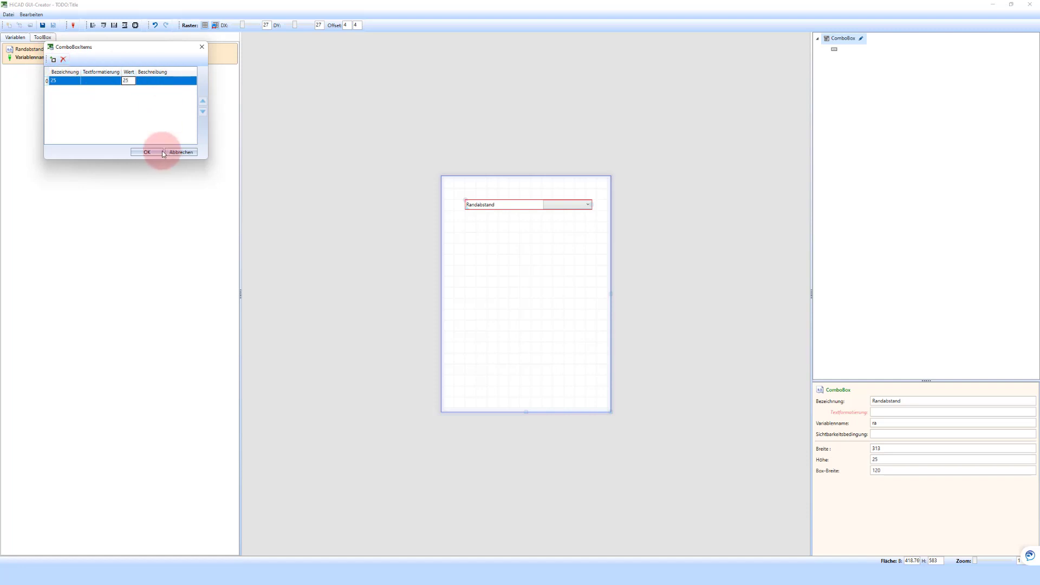
click(159, 151)
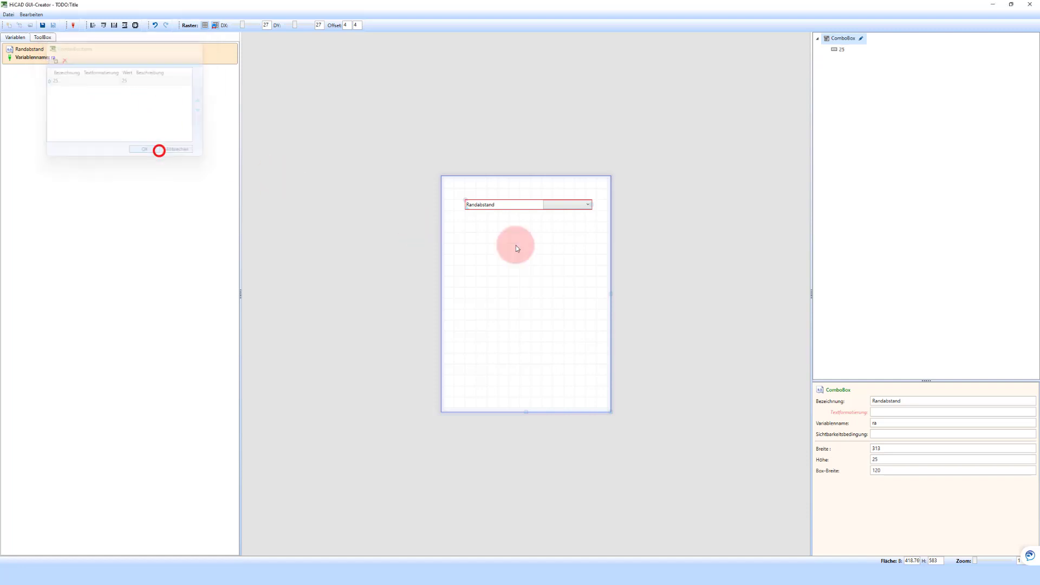
Step: Reopen the combo box's item list and add a second entry labelled 30 with value 30
click(844, 50)
click(844, 39)
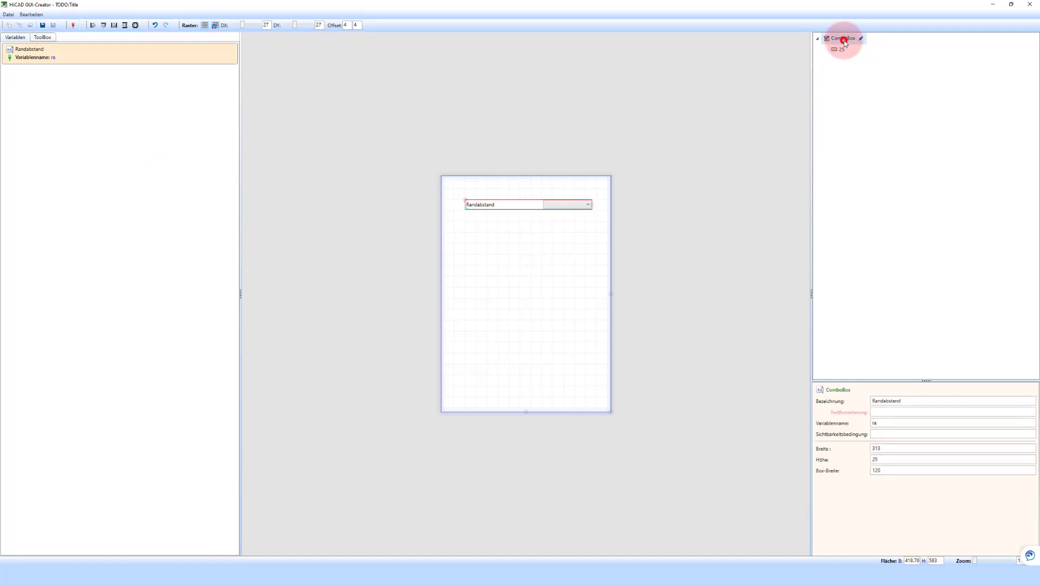
click(861, 39)
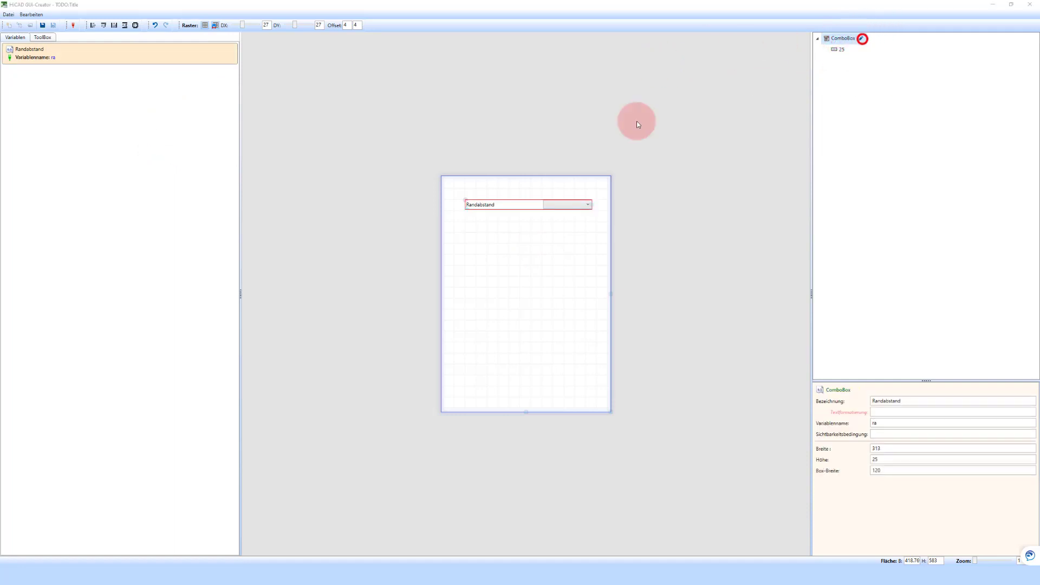
click(53, 60)
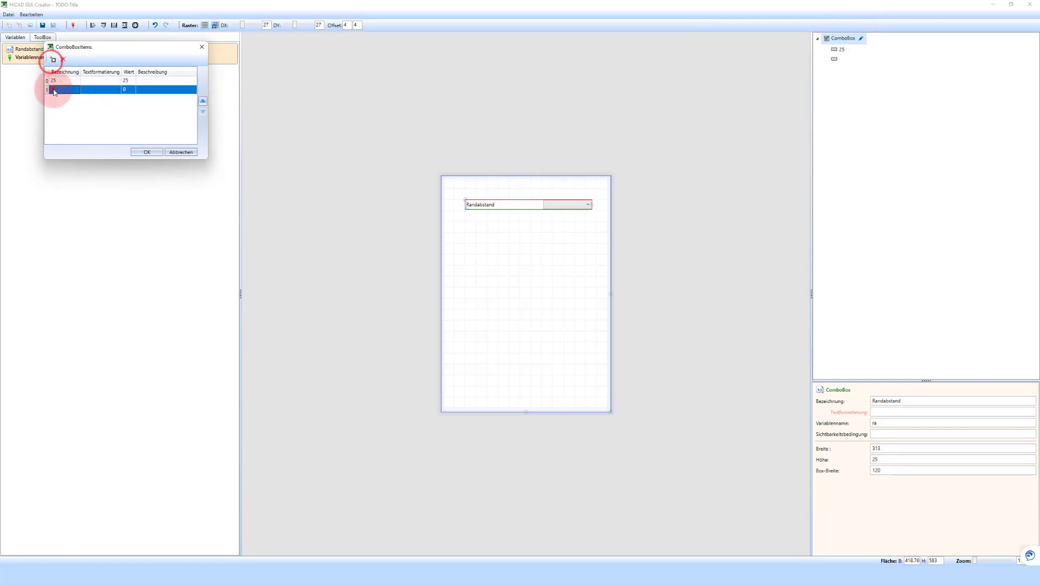
double_click(55, 90)
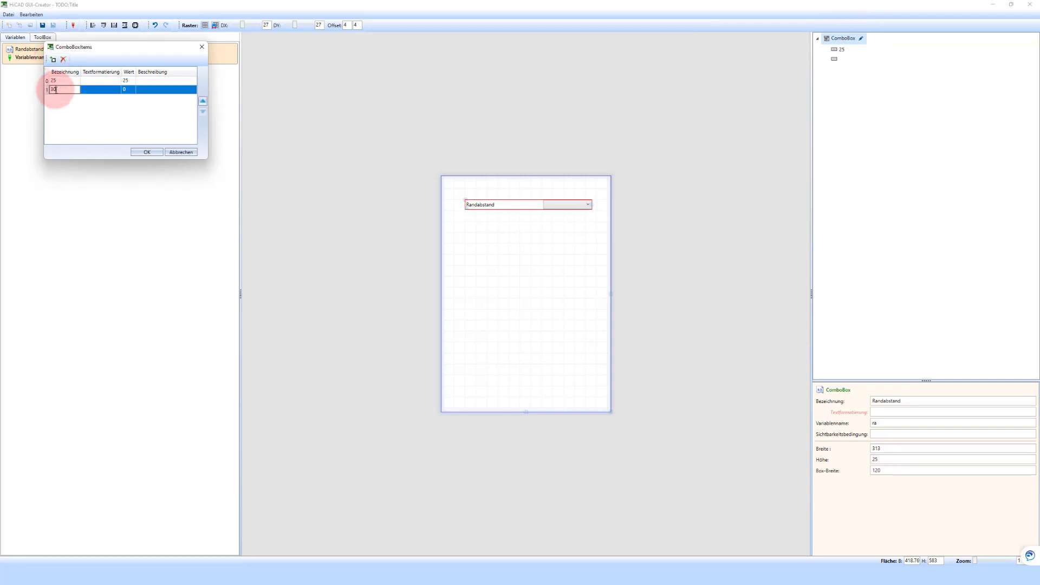
key(Tab)
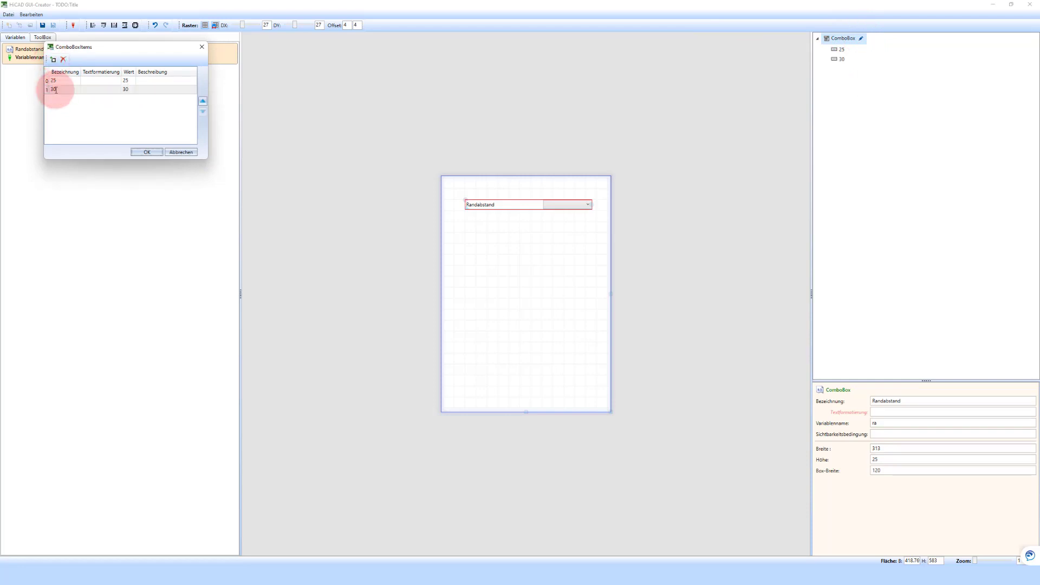
Step: Add a third combo box entry labelled 40 with value 40 and confirm the item list
click(53, 59)
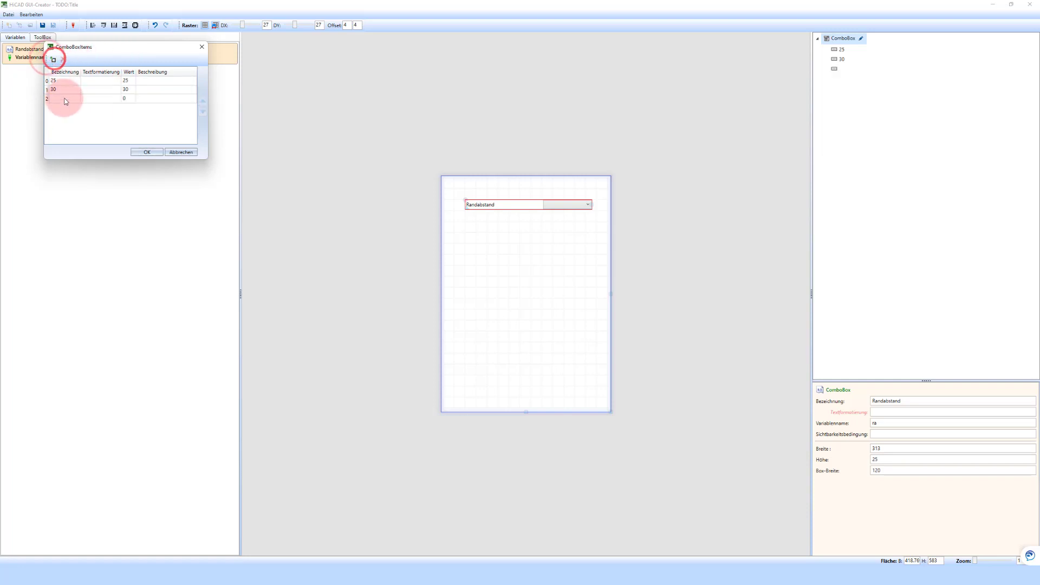
double_click(65, 99)
text(40)
key(Tab)
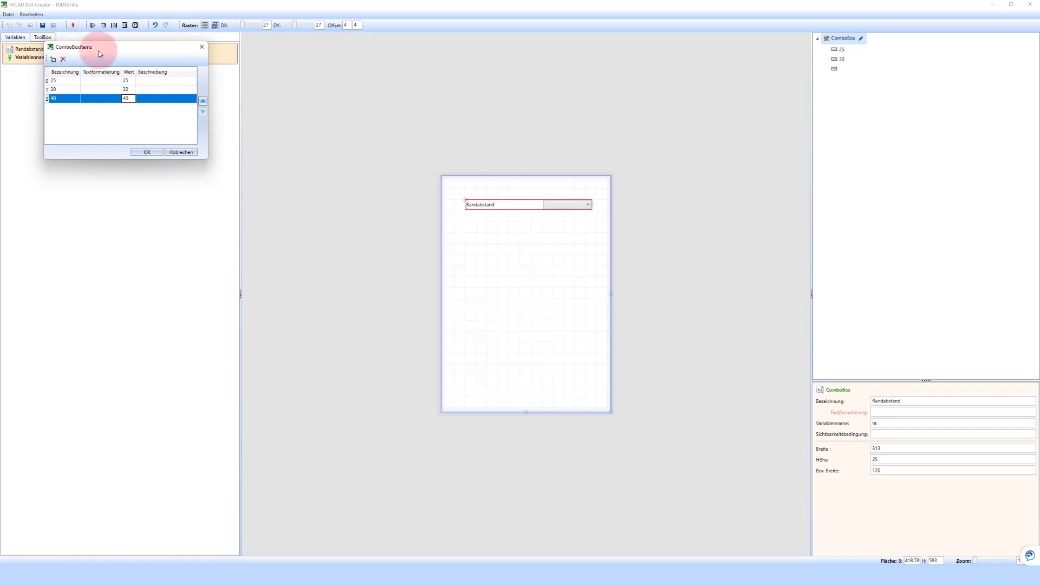
click(154, 154)
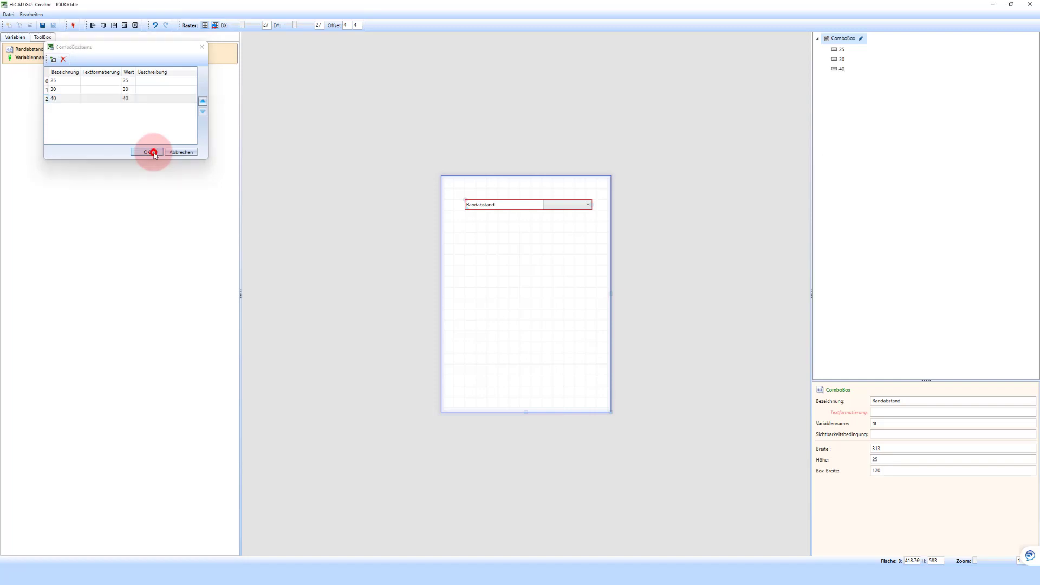
Step: Make the 30 entry the default value of the combo box and save the dialog
click(841, 58)
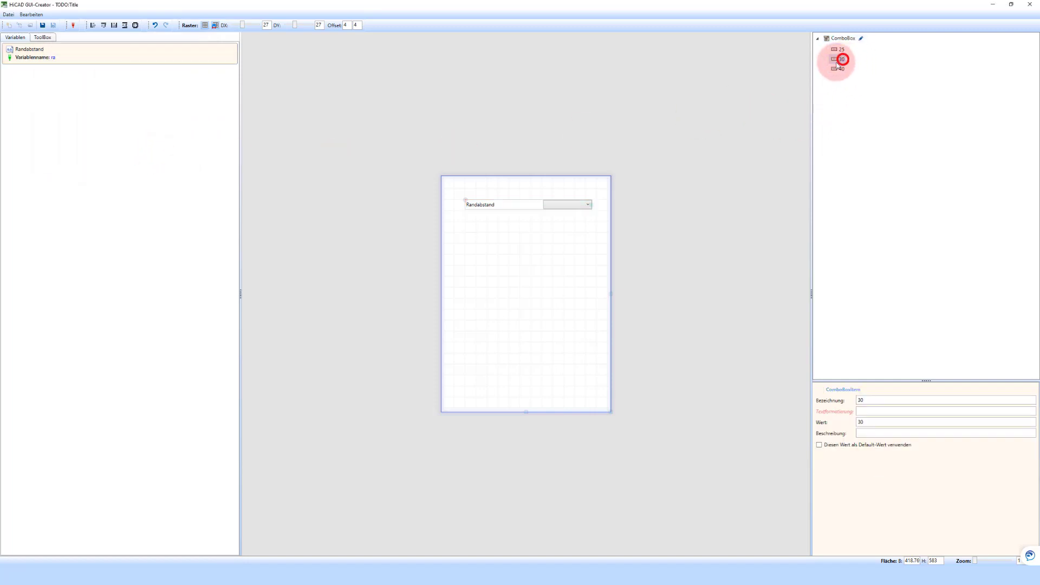
click(820, 445)
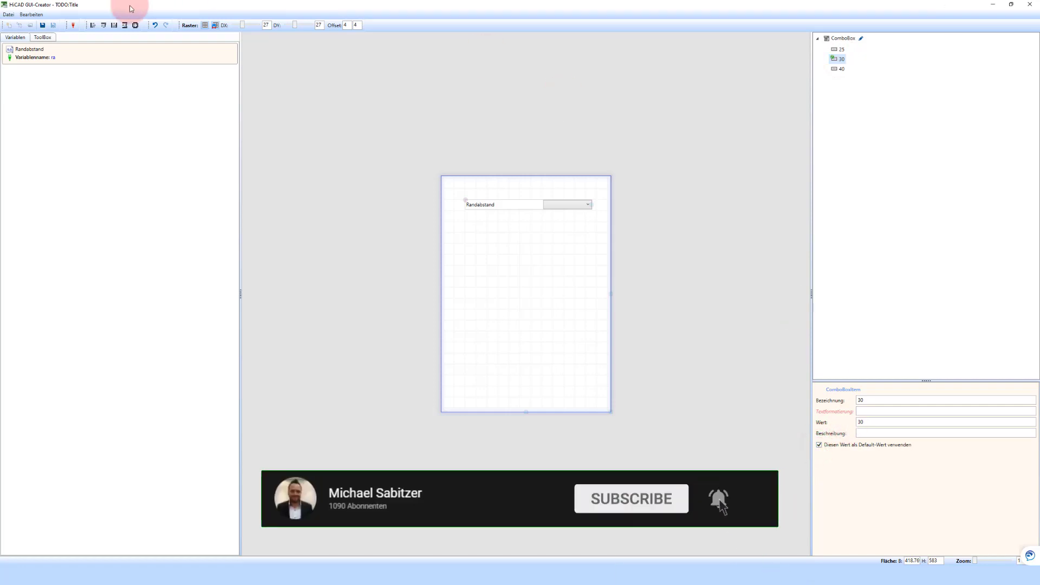
click(43, 25)
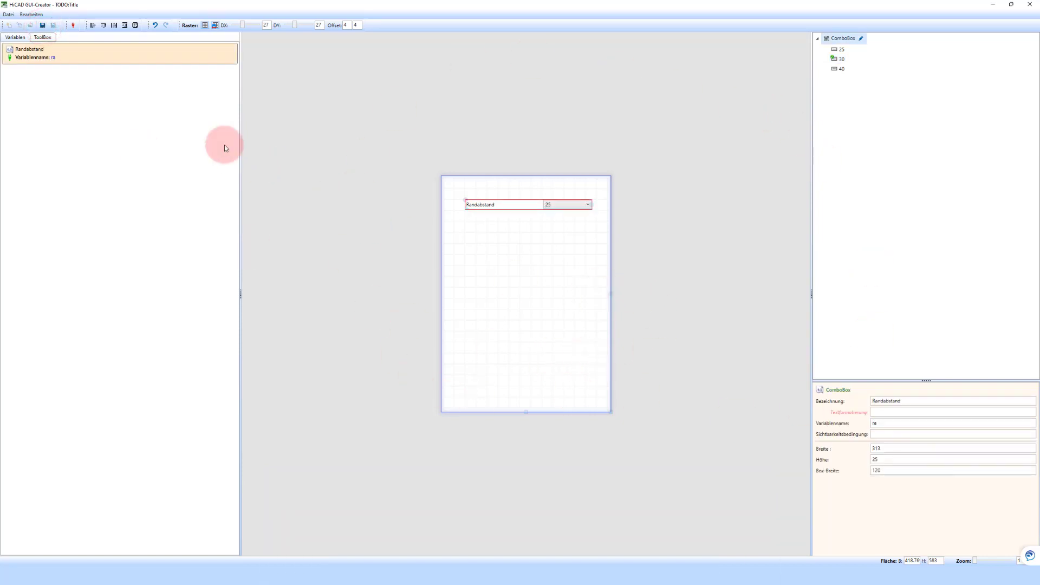
click(42, 37)
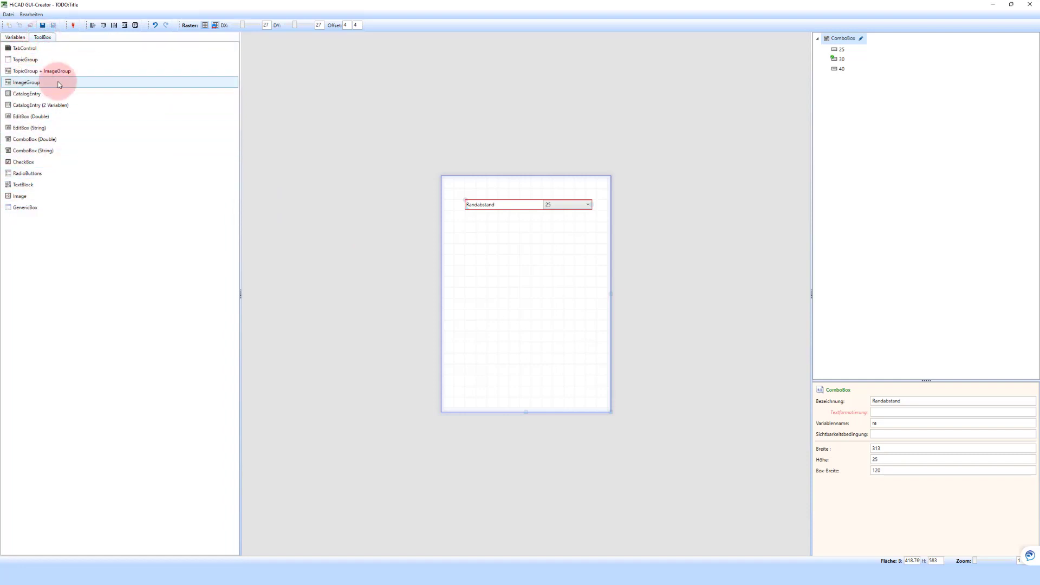
click(24, 199)
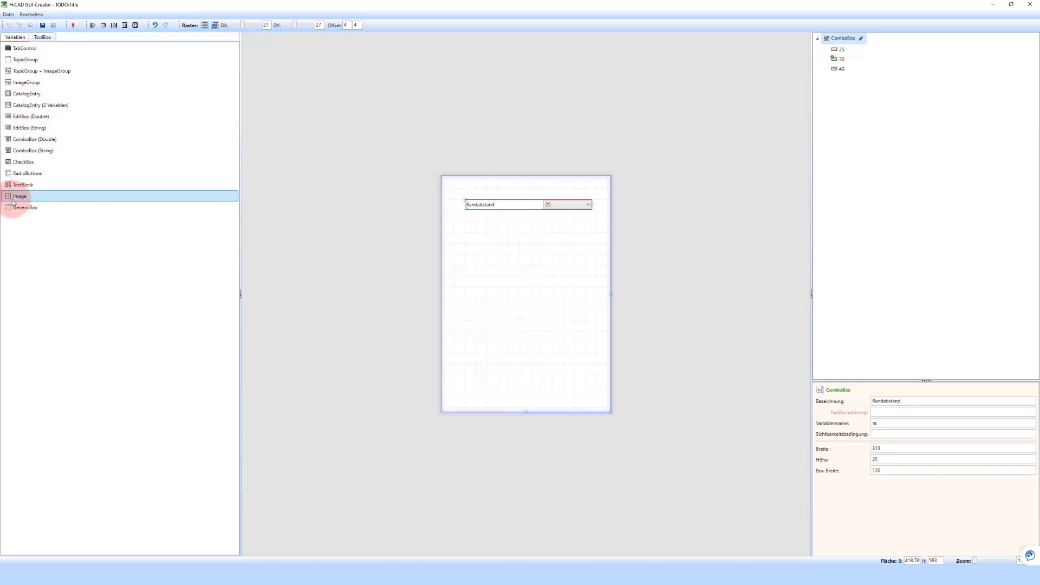
drag(13, 203, 523, 265)
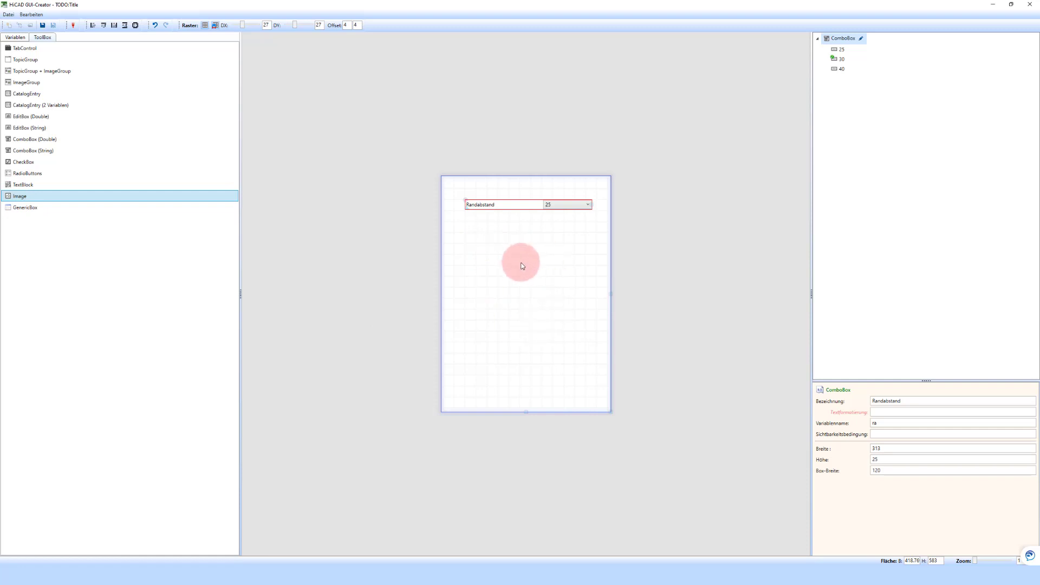
drag(523, 265, 884, 89)
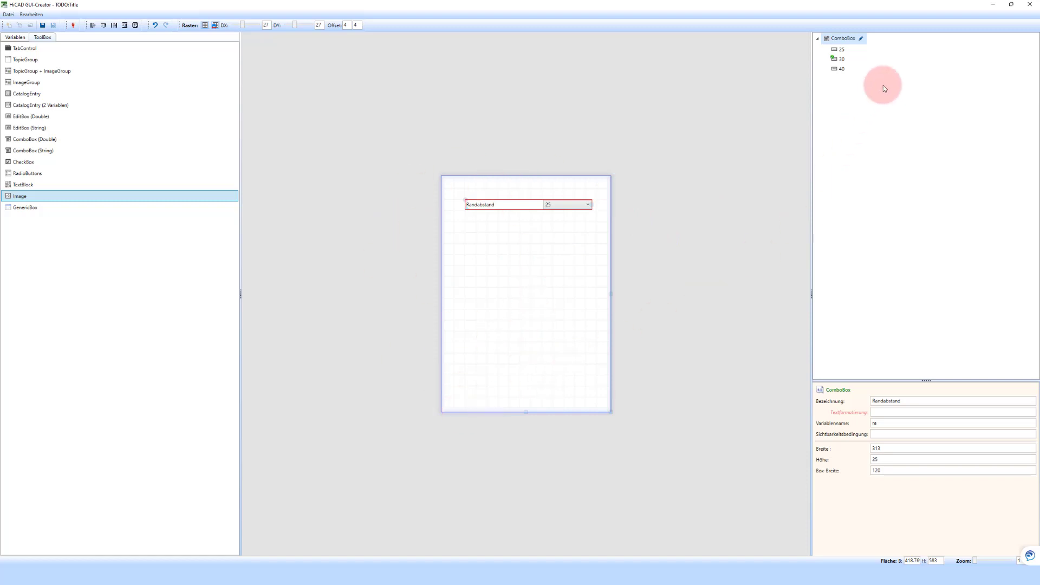
Step: Close the GUI-Creator and create a new 3D assembly construction, accepting the main assembly's attributes
click(1030, 6)
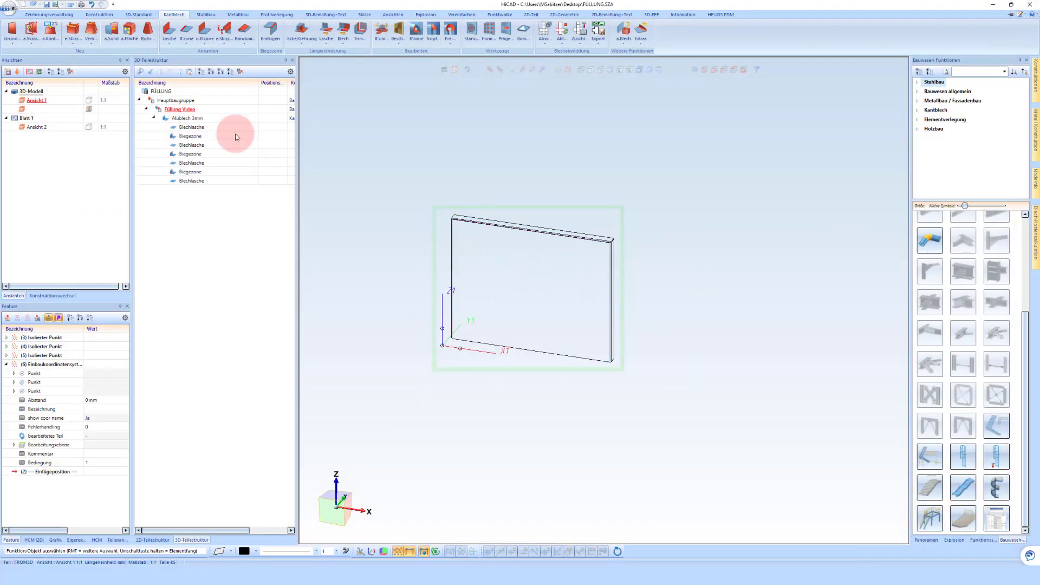
click(53, 296)
double_click(50, 88)
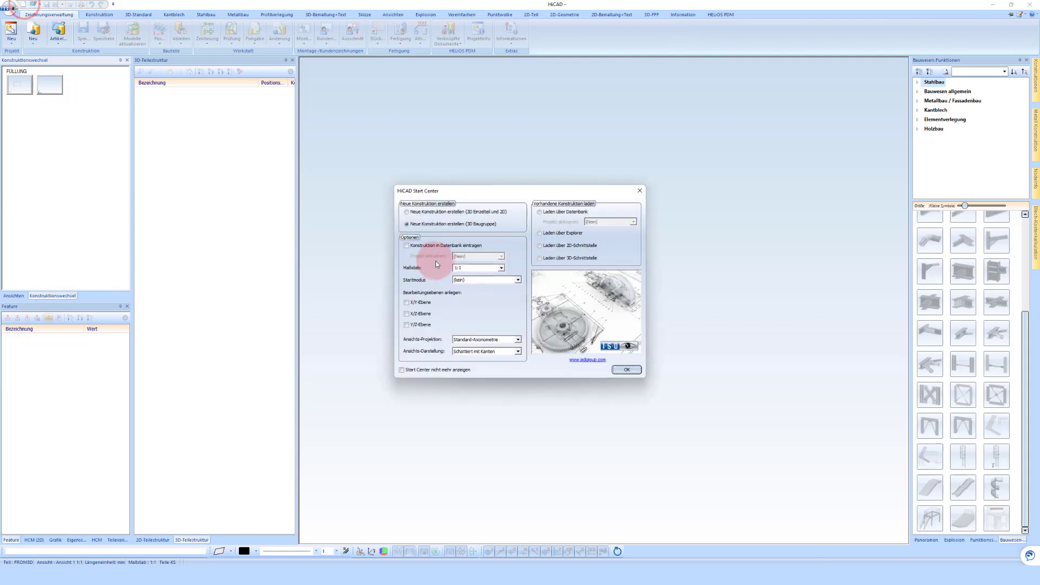
key(Return)
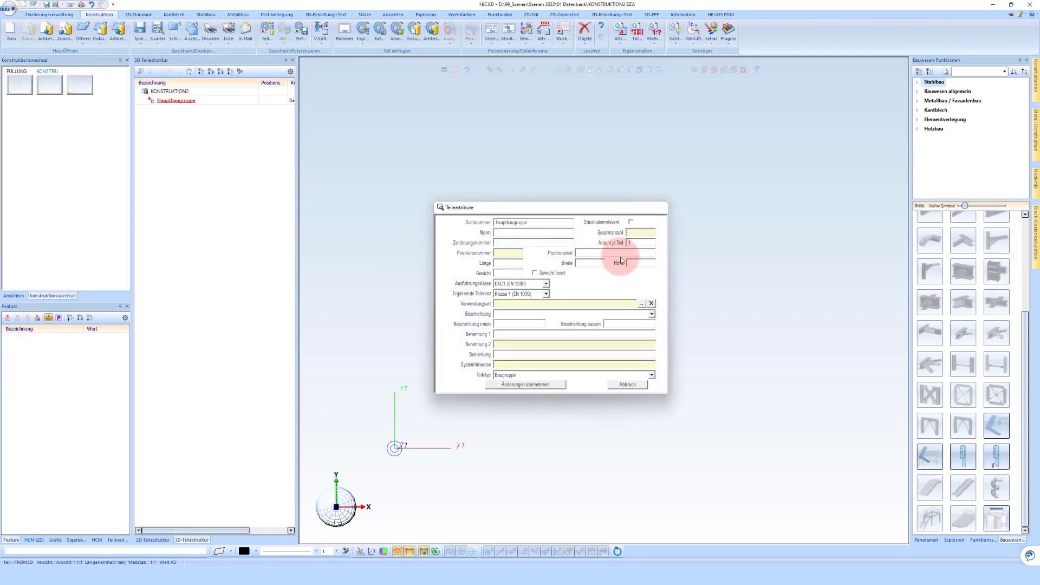
key(Return)
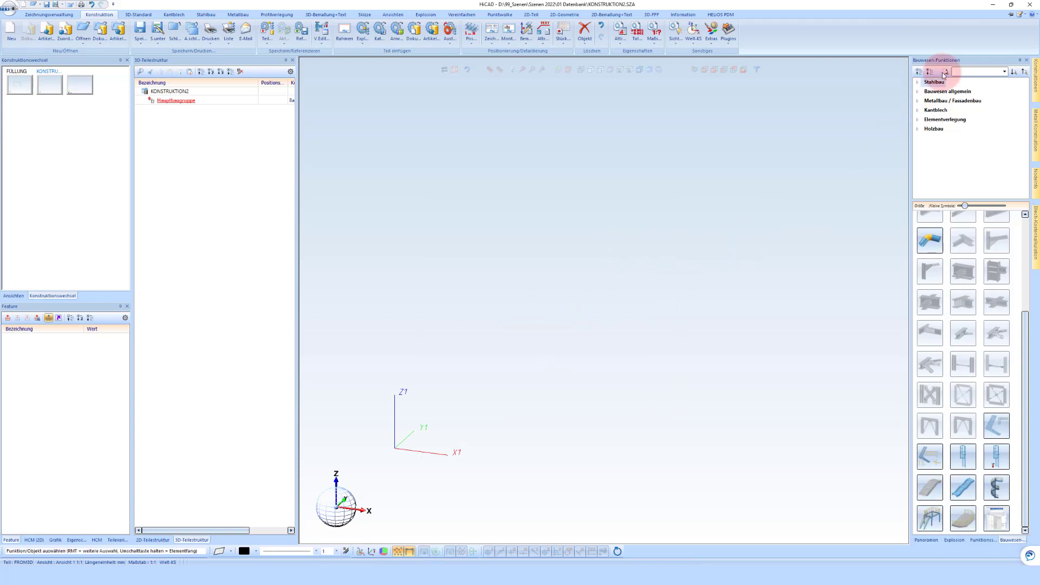
Step: Turn off the tracking of catalogue changes and reload the catalogues
click(1020, 15)
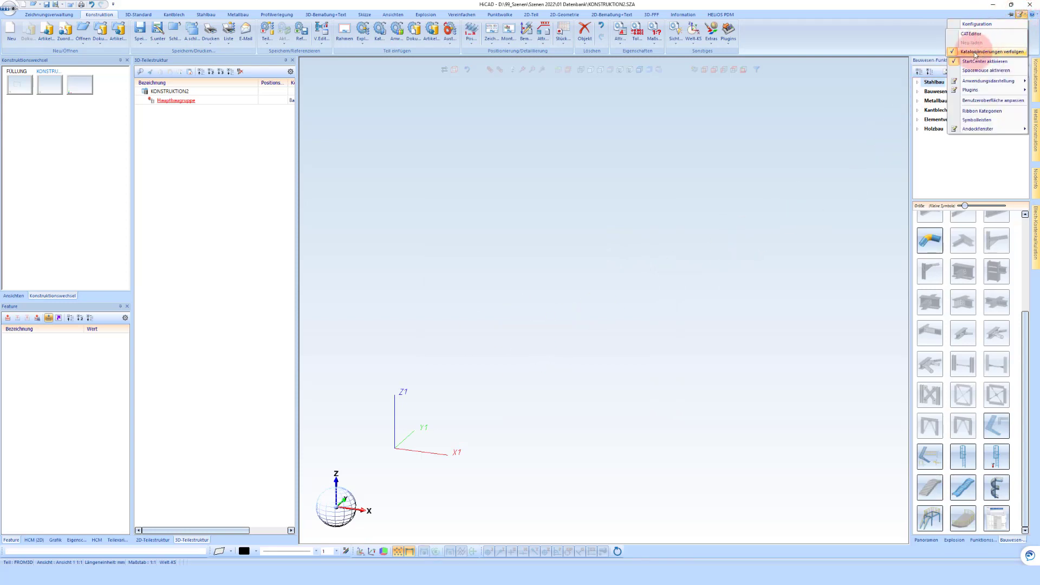
click(976, 52)
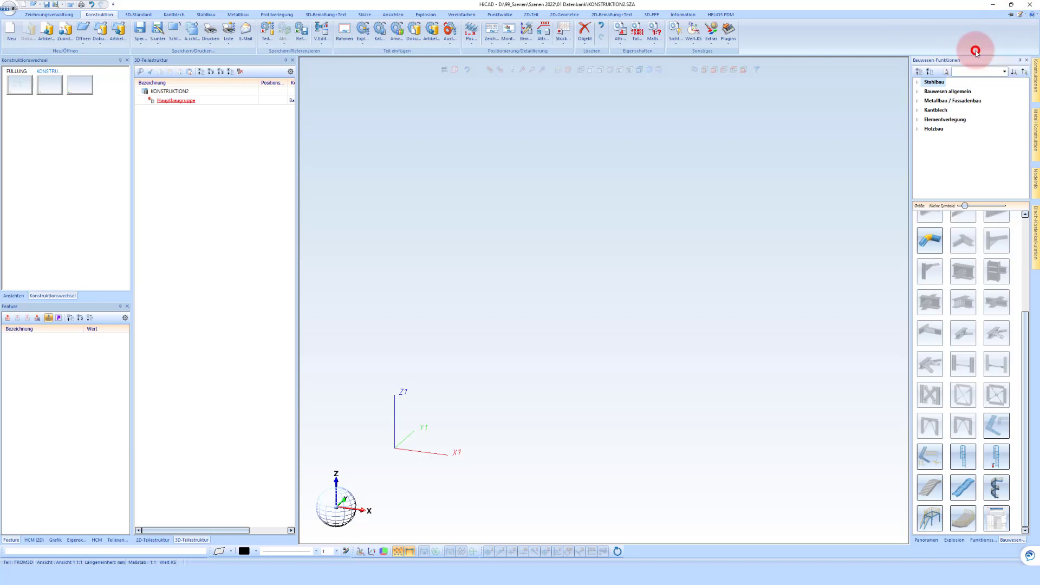
click(1021, 16)
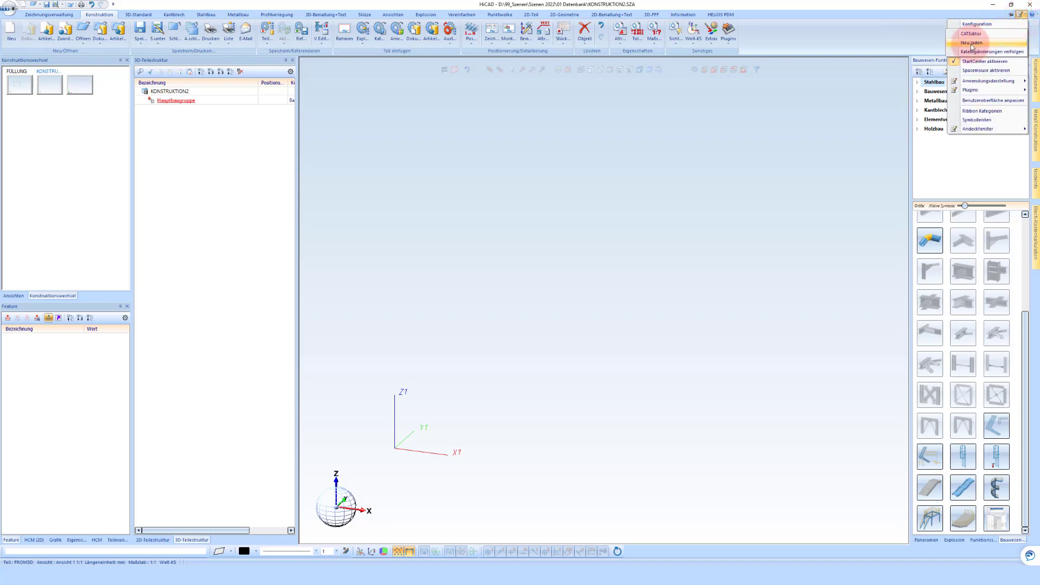
click(972, 45)
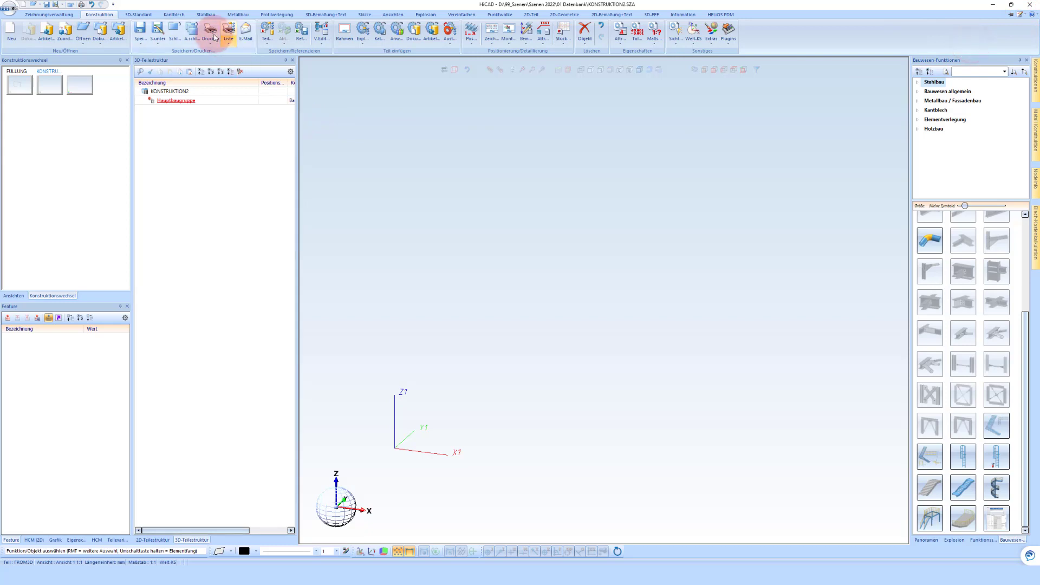
Step: Insert an HEA 180 beam in S235JR along the X direction, setting its start and end points freely
click(198, 17)
click(12, 31)
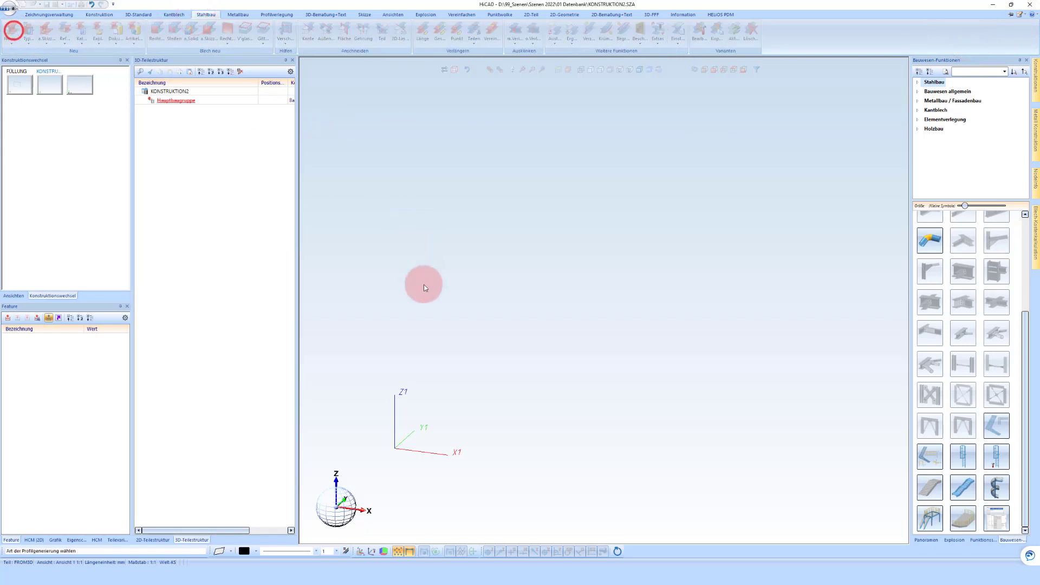
click(286, 105)
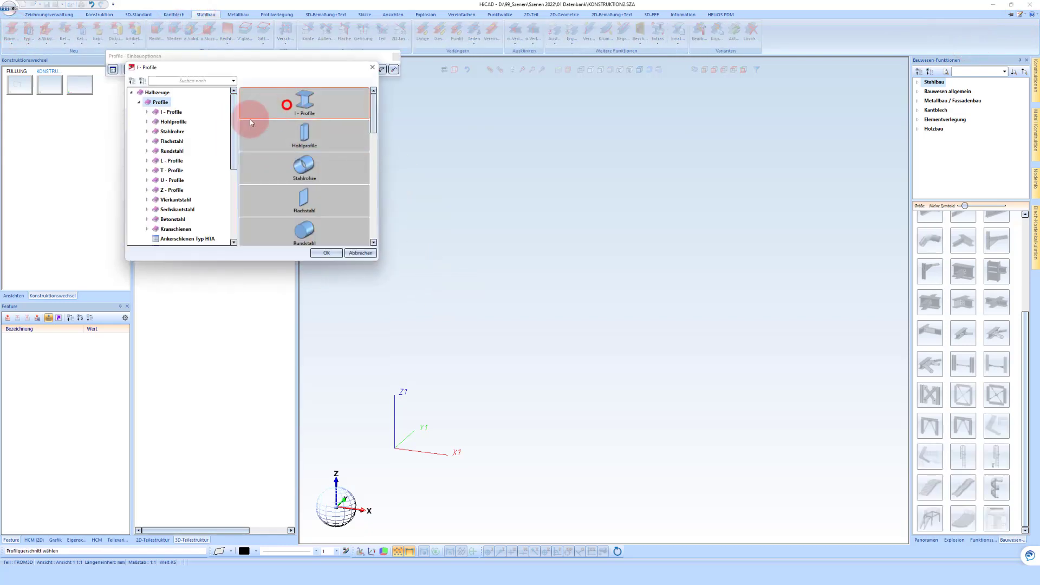
click(183, 150)
double_click(264, 130)
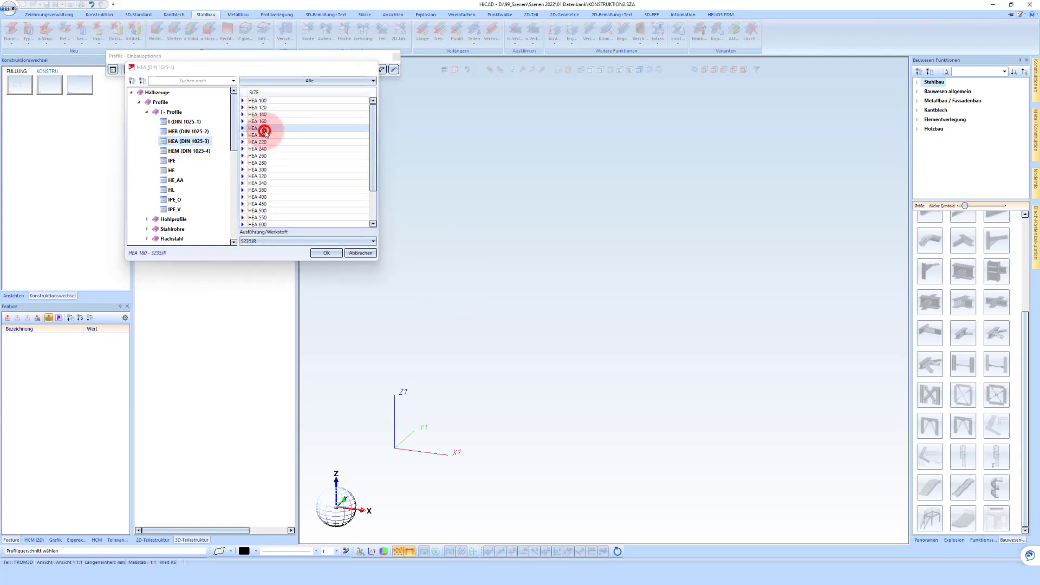
scroll(493, 280, down, 2)
click(372, 304)
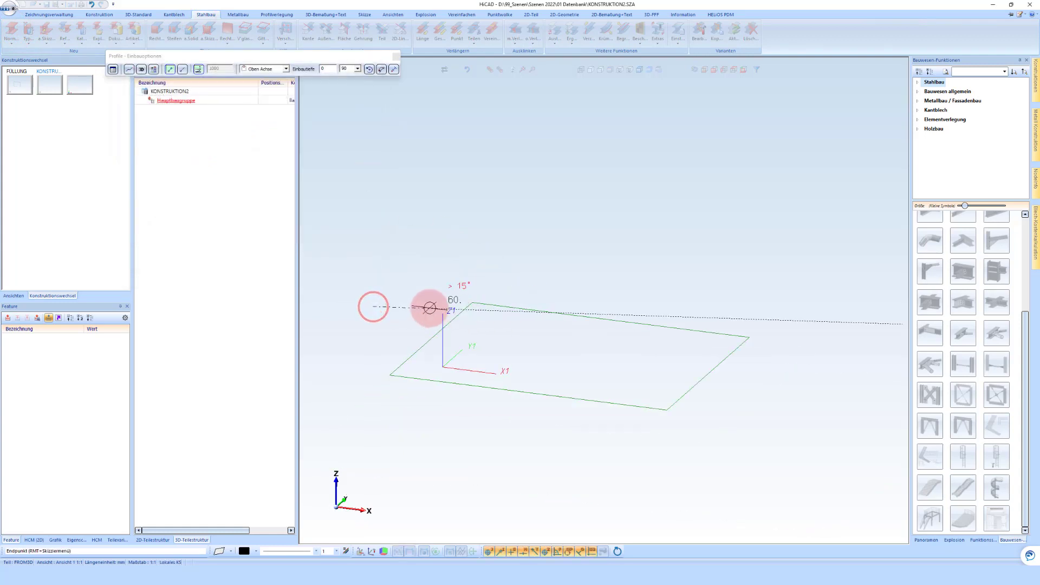
scroll(728, 345, down, 2)
scroll(632, 349, down, 2)
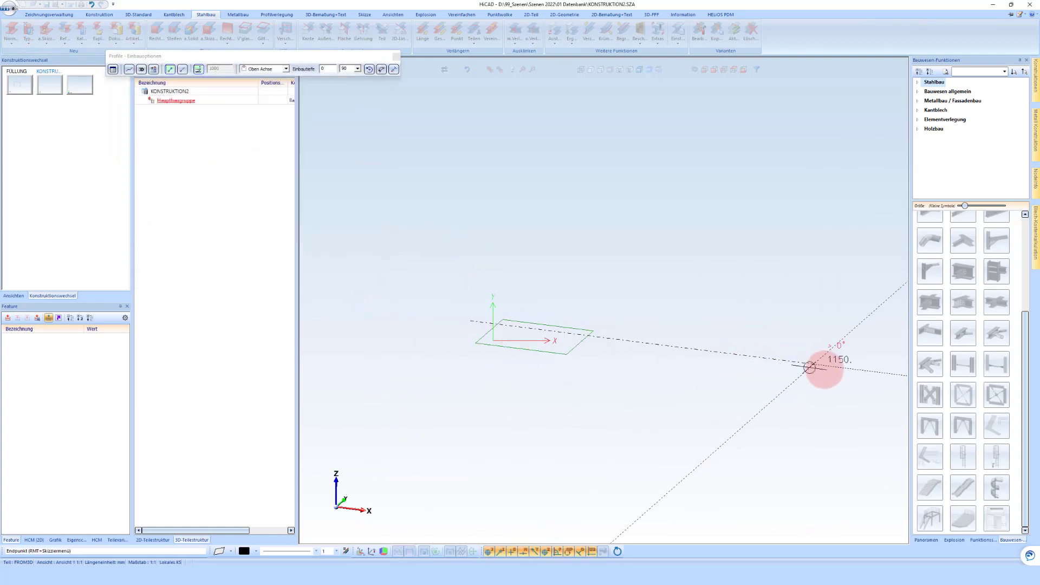
click(569, 262)
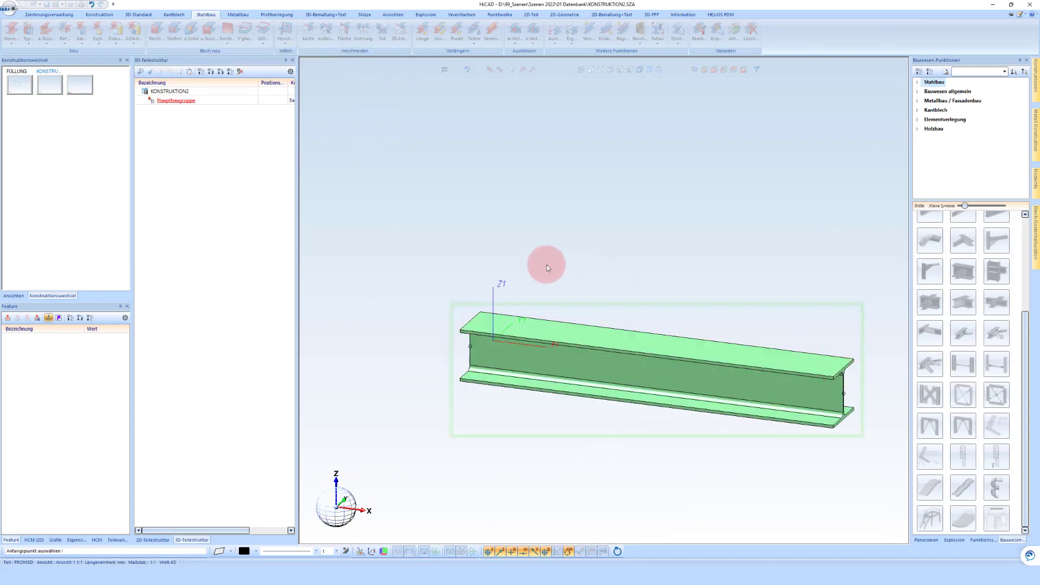
key(Escape)
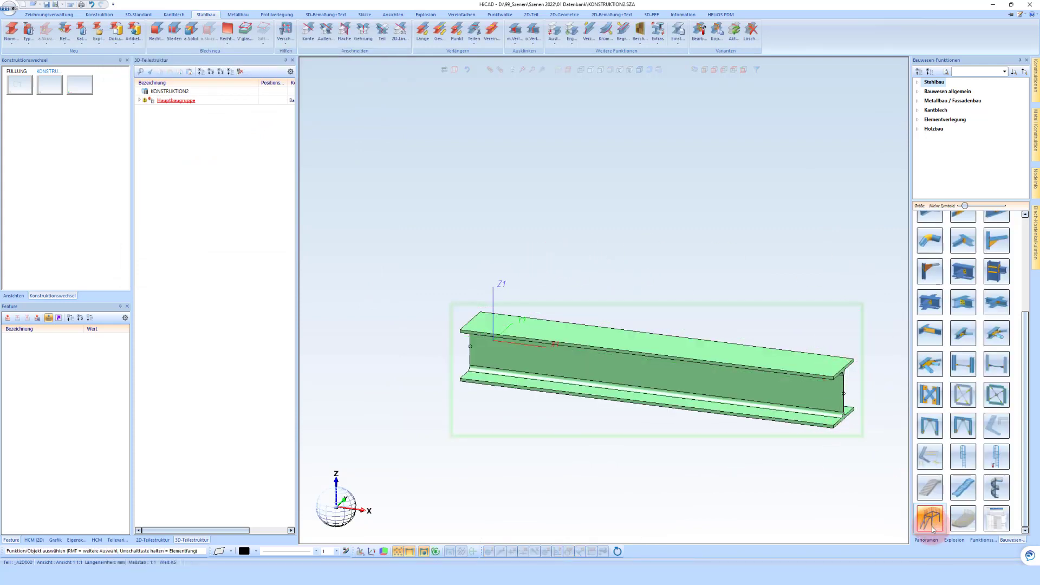
Step: Create a railing along the HEA 180 beam using the Füllung Video infill variant with its default Randabstand
click(933, 523)
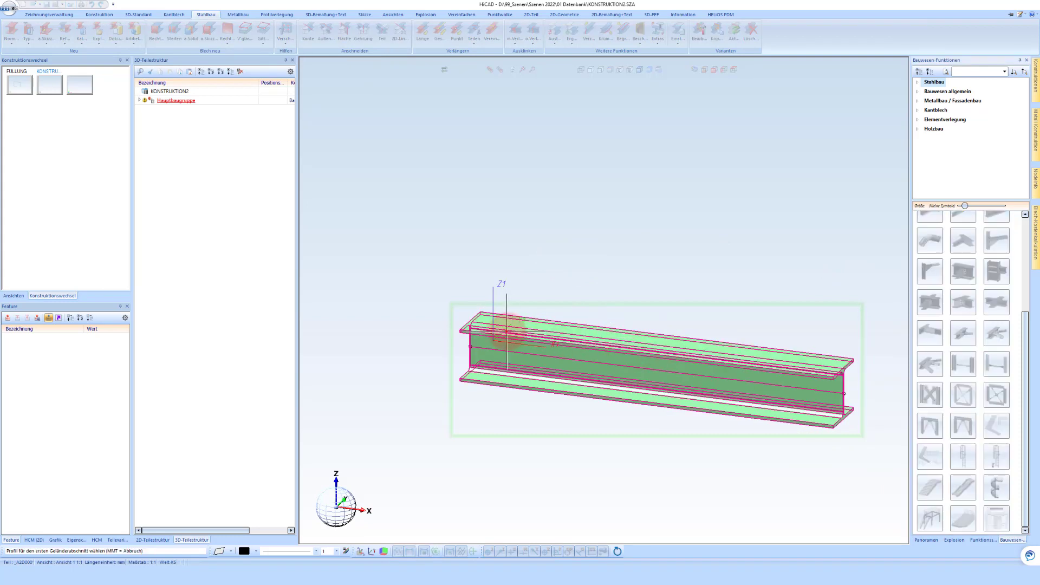
click(497, 325)
scroll(427, 274, down, 3)
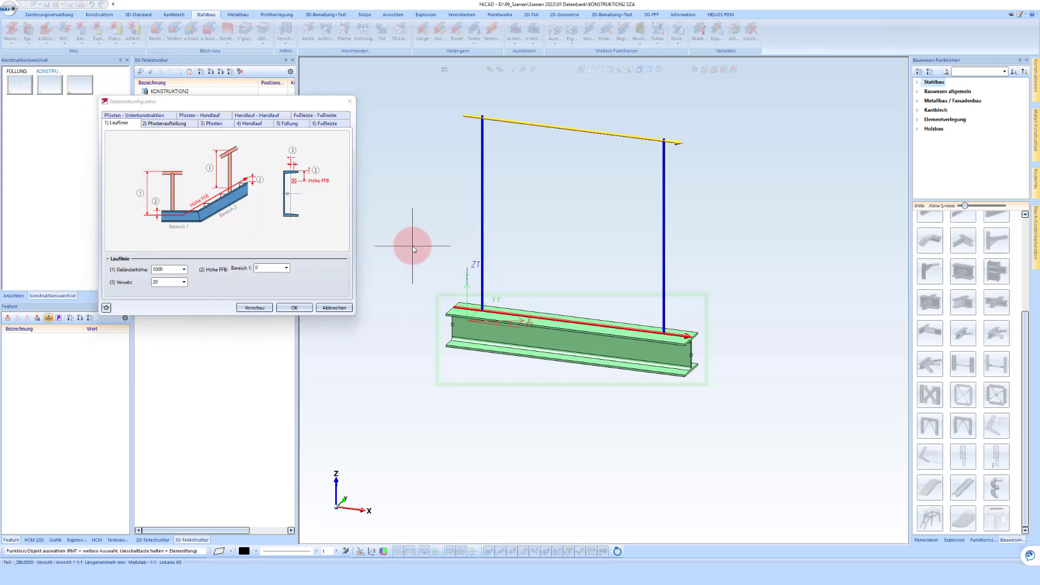
click(295, 123)
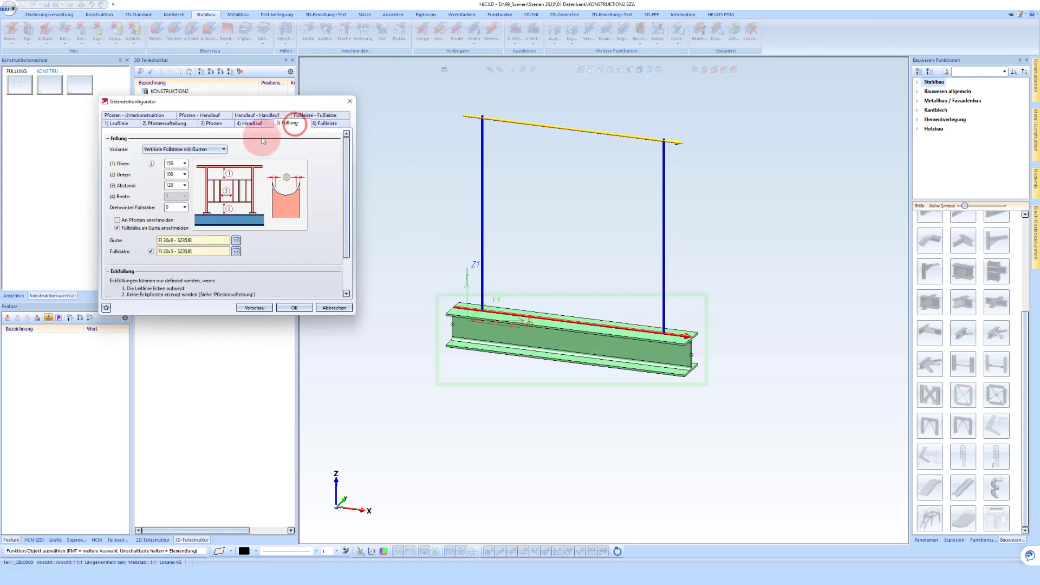
click(212, 152)
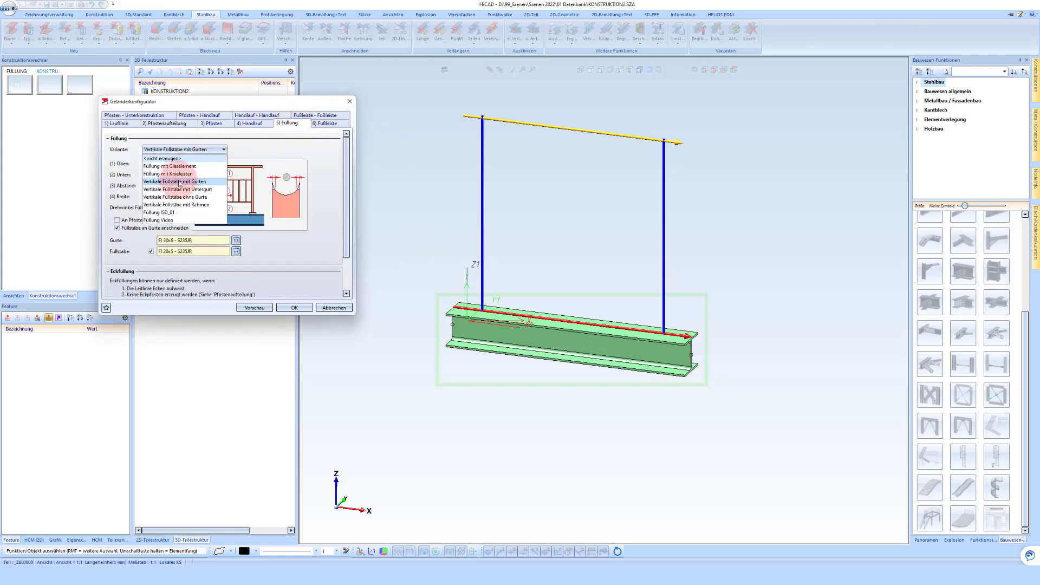
click(161, 220)
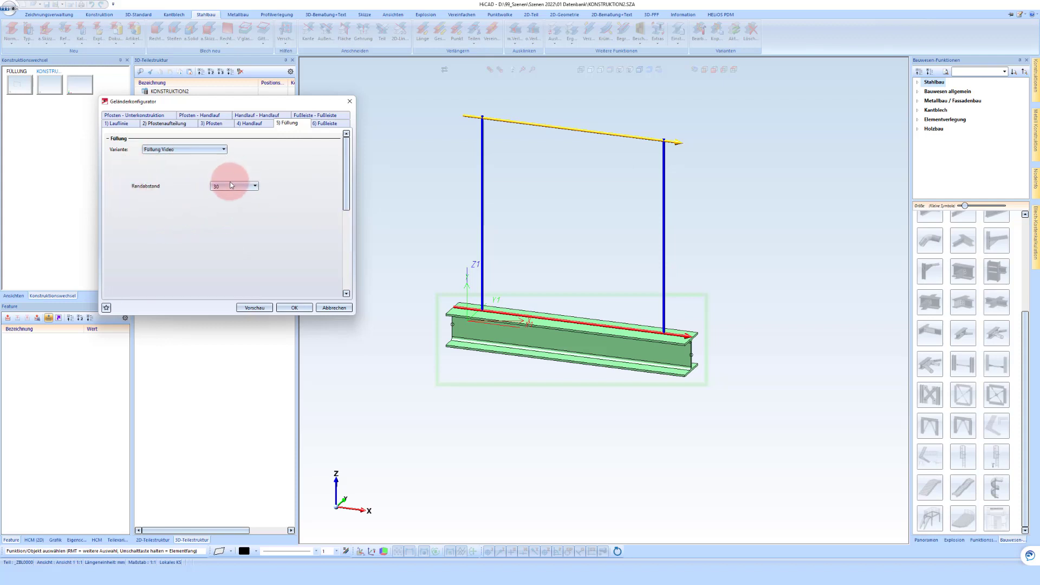
click(230, 187)
click(242, 165)
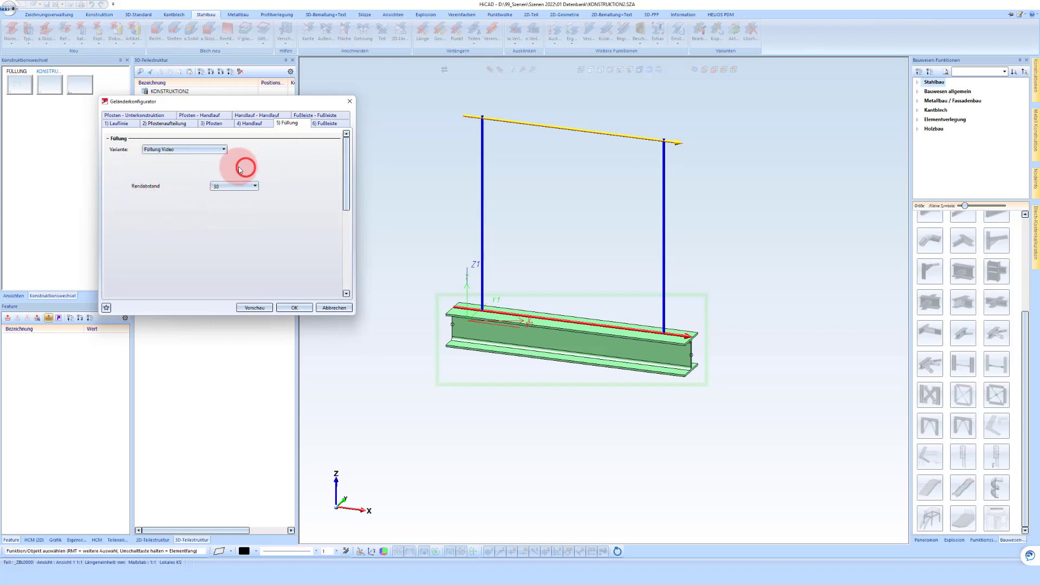
click(296, 308)
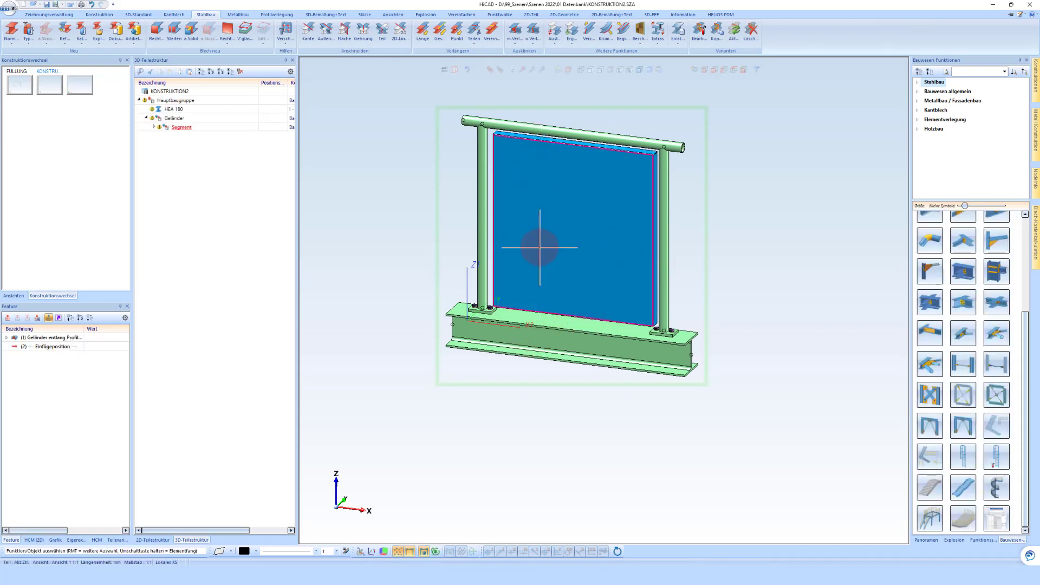
mouse_move(540, 248)
middle_down()
mouse_move(687, 253)
mouse_move(537, 250)
middle_up()
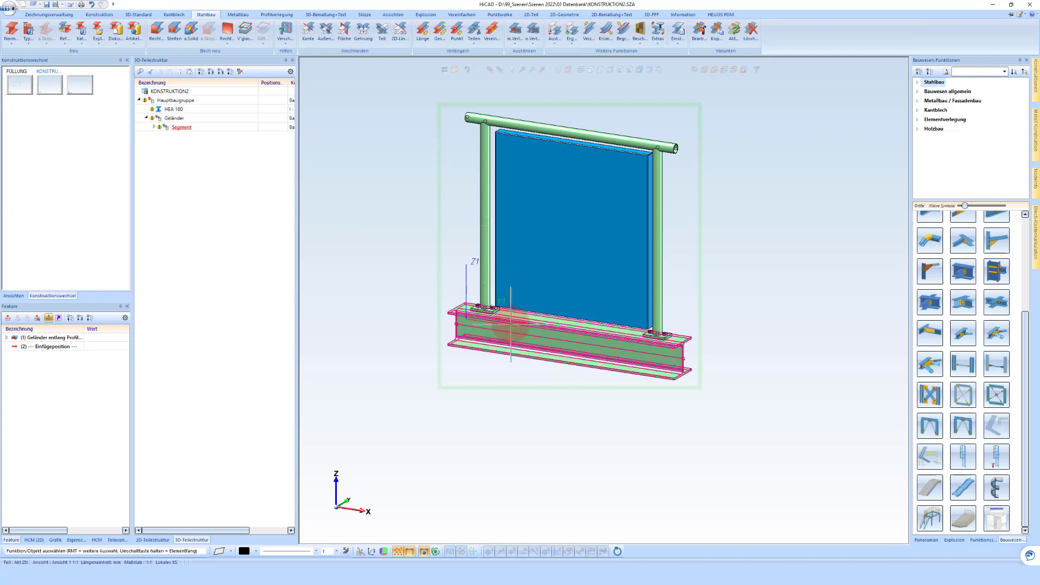
Step: Switch to the FÜLLUNG construction, activate the infill's large front sheet flange and display the model shaded
click(19, 85)
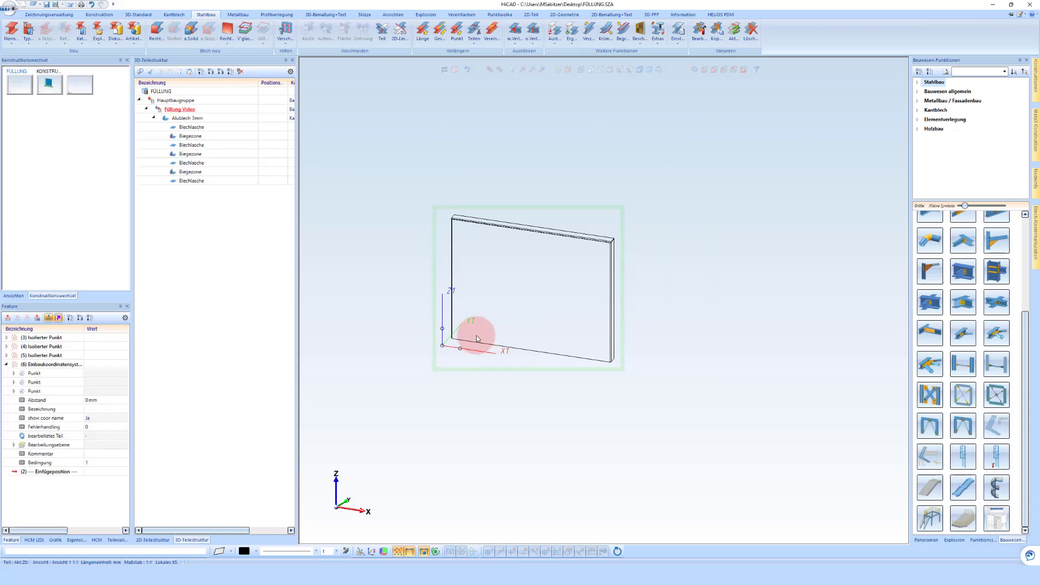
click(484, 329)
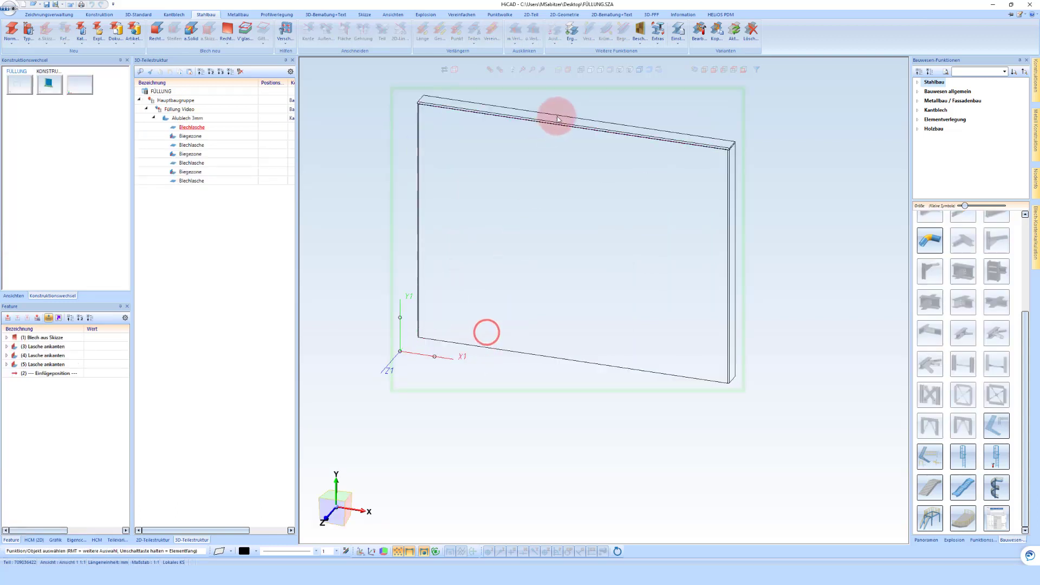
click(640, 69)
scroll(491, 240, up, 2)
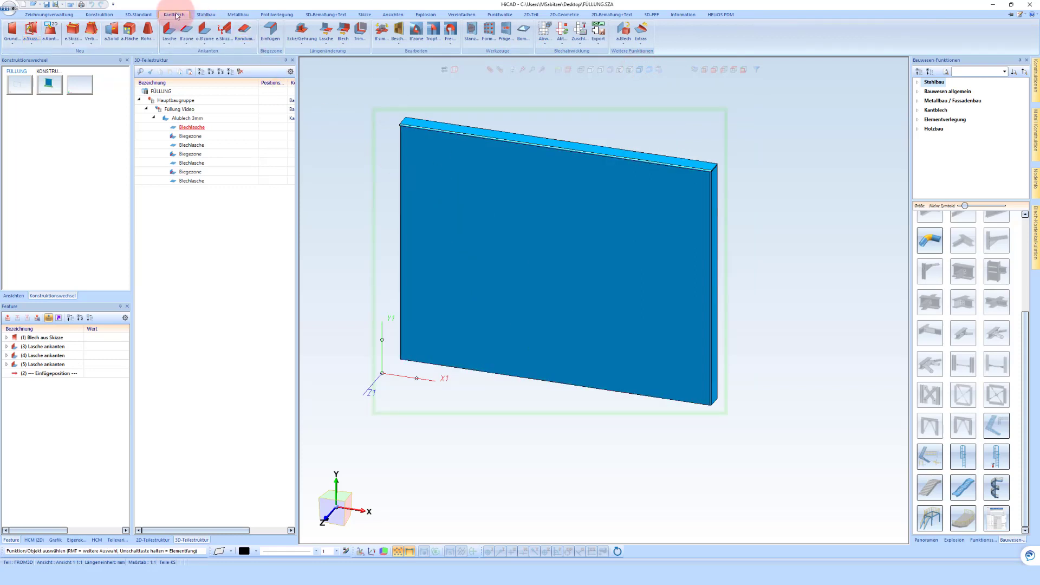
Step: Start a Lochmuster hole pattern on the front sheet flange, defining its placement coordinate system and pattern area from the front face
click(139, 14)
click(297, 47)
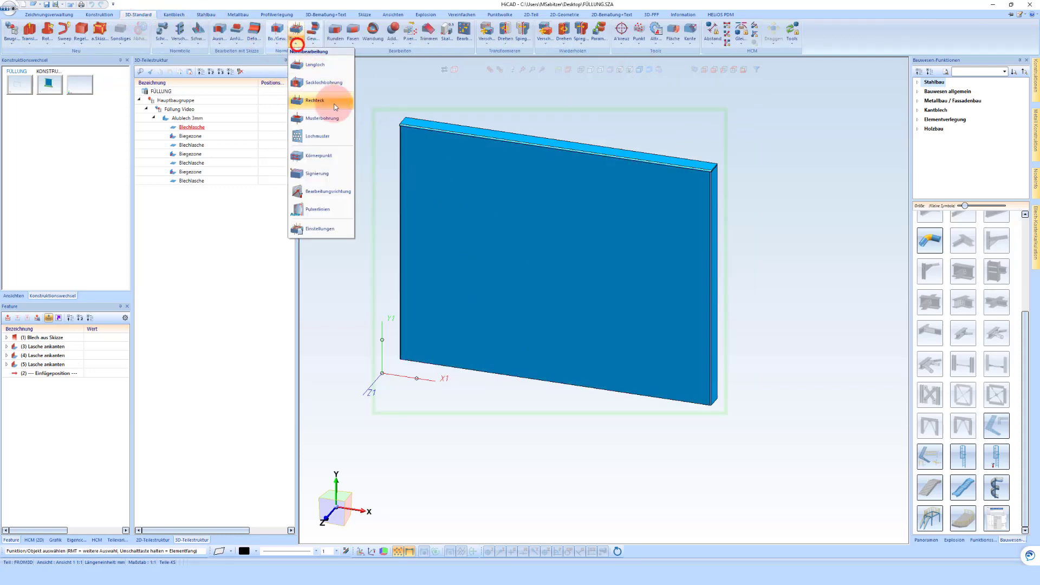
click(320, 136)
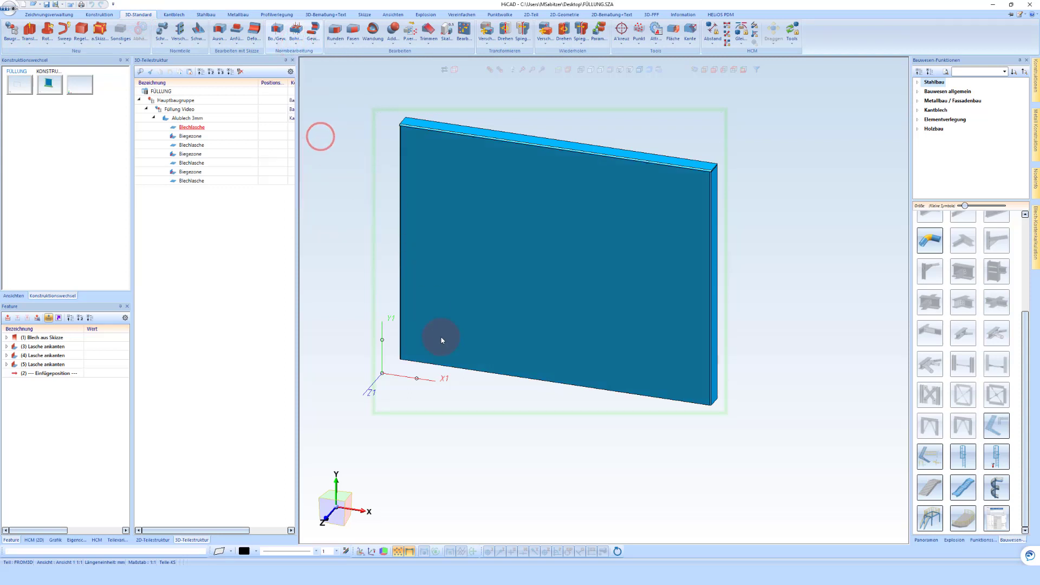
click(451, 356)
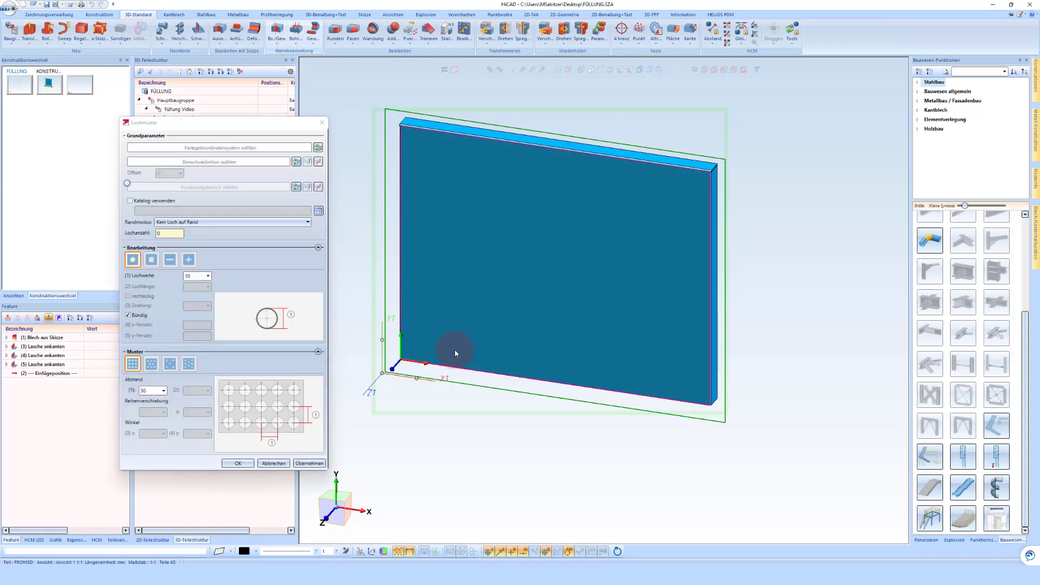
click(454, 351)
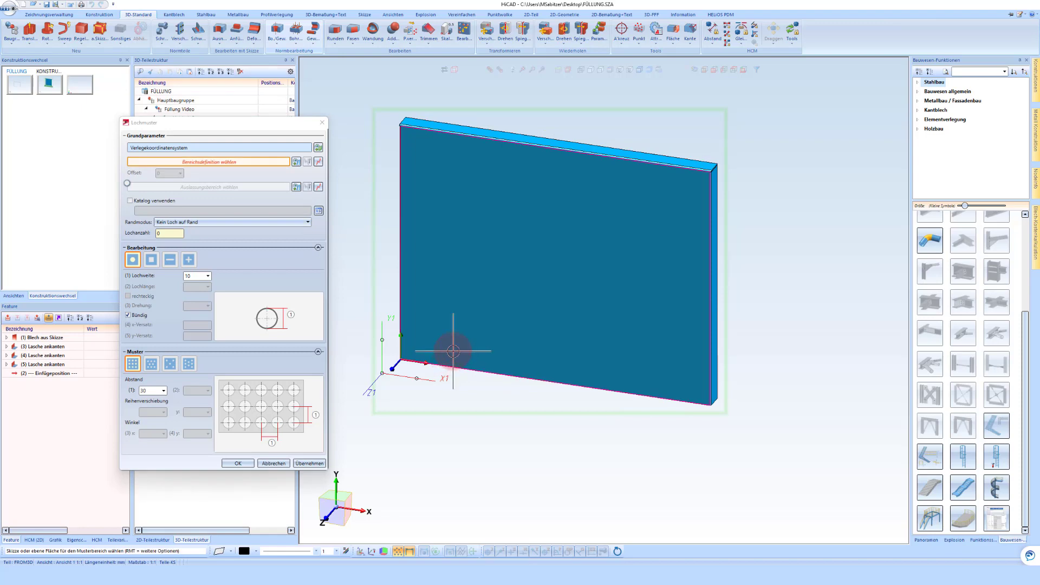
click(453, 352)
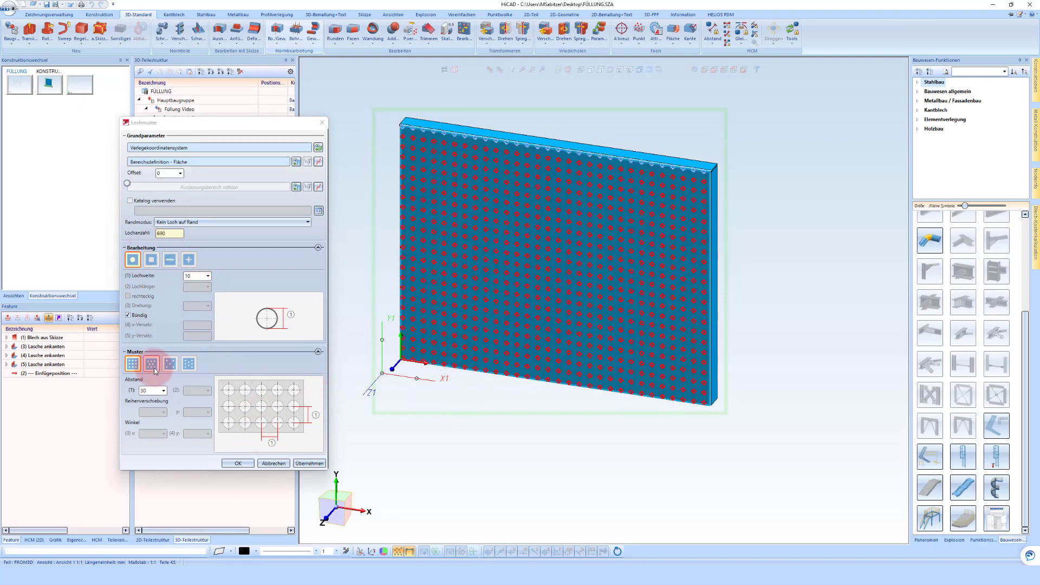
Step: Set the hole pattern's spacing to 50 and its Randmodus to Volles Loch auf Rand
click(151, 391)
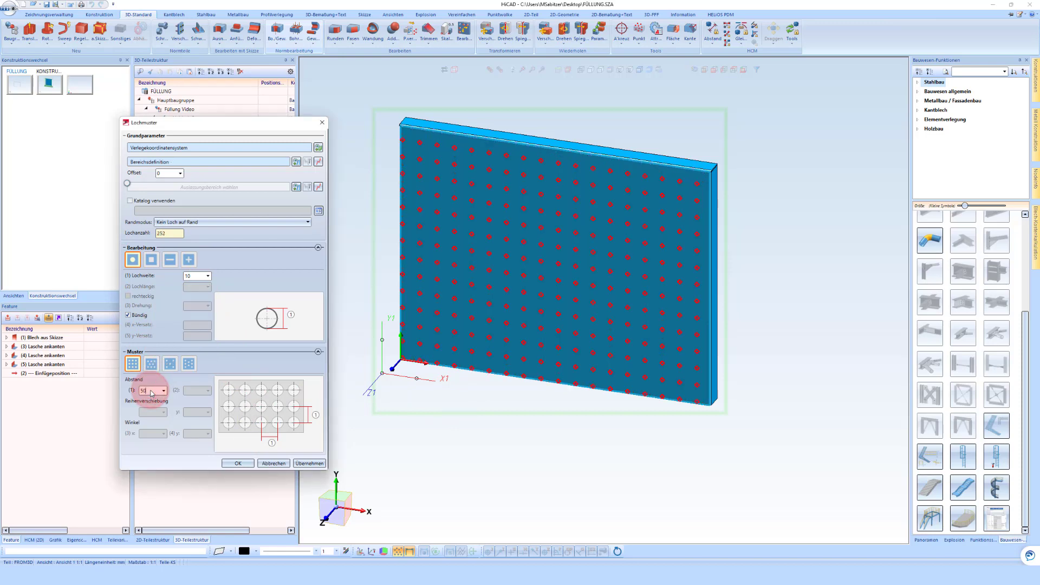
click(193, 227)
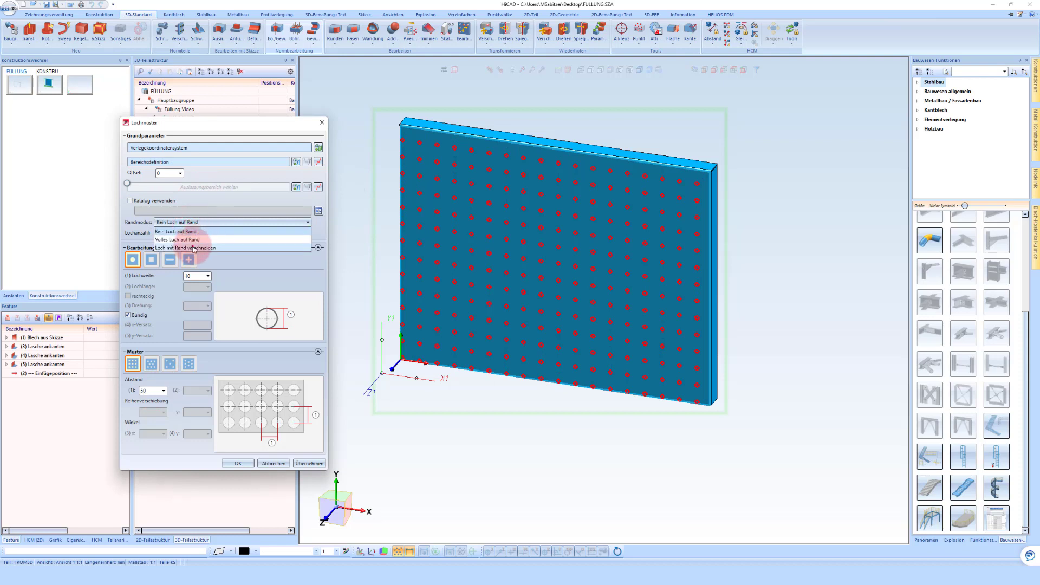
click(189, 247)
click(187, 222)
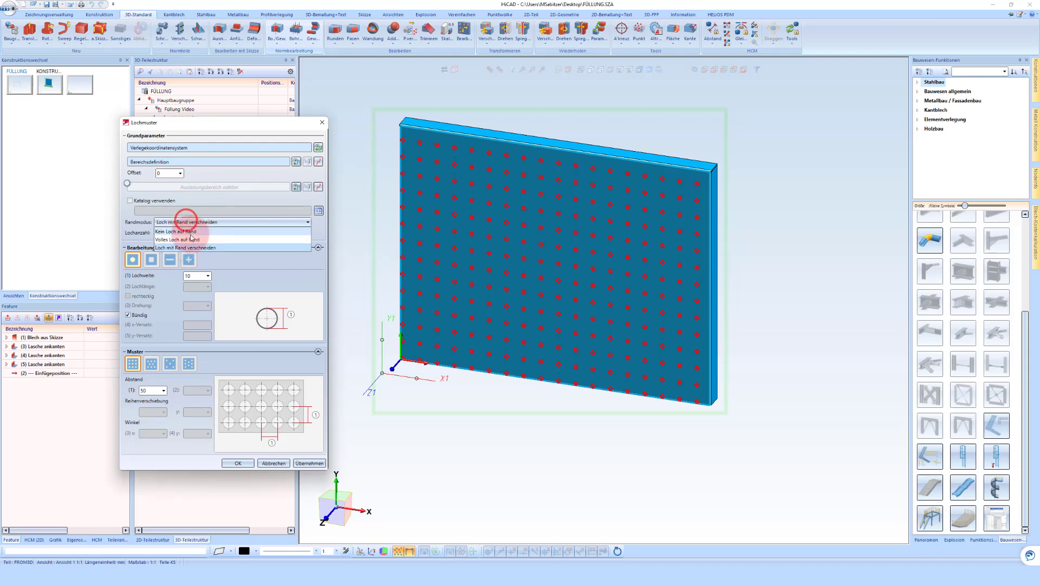
click(207, 231)
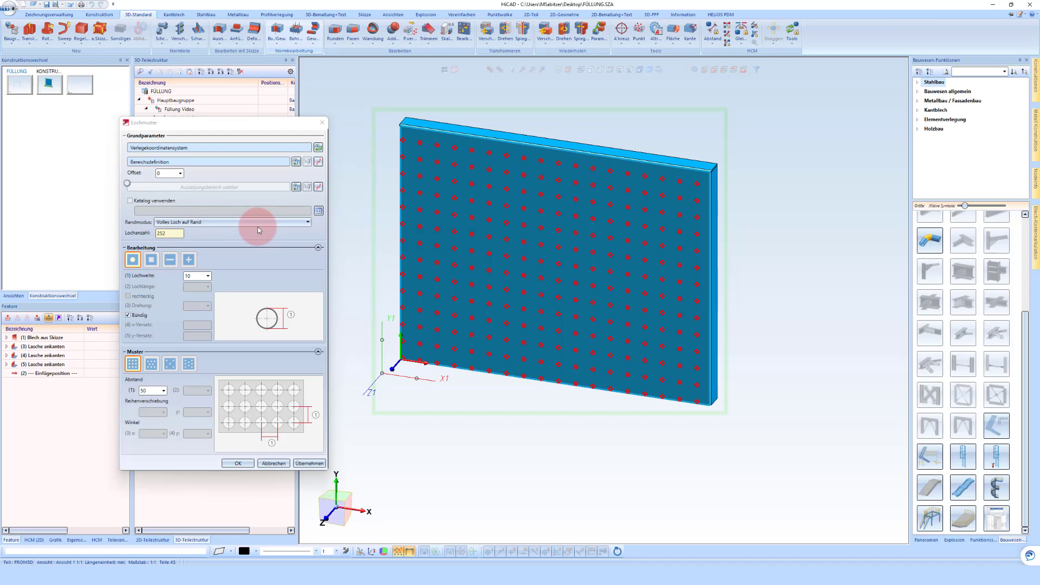
Step: Set the pattern area's offset to 50, turn off Bündig and create the hole pattern
click(168, 174)
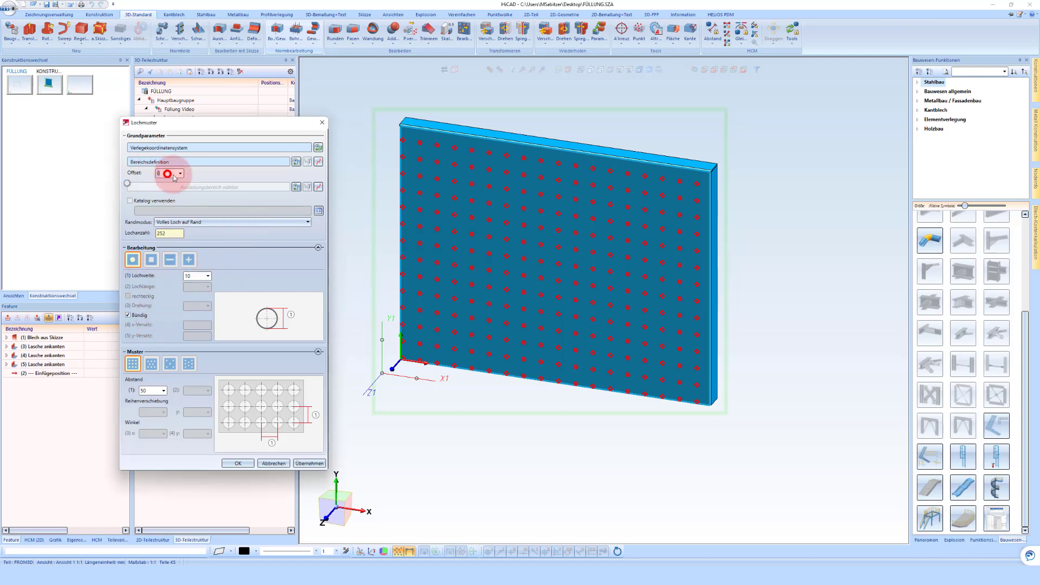
text(50)
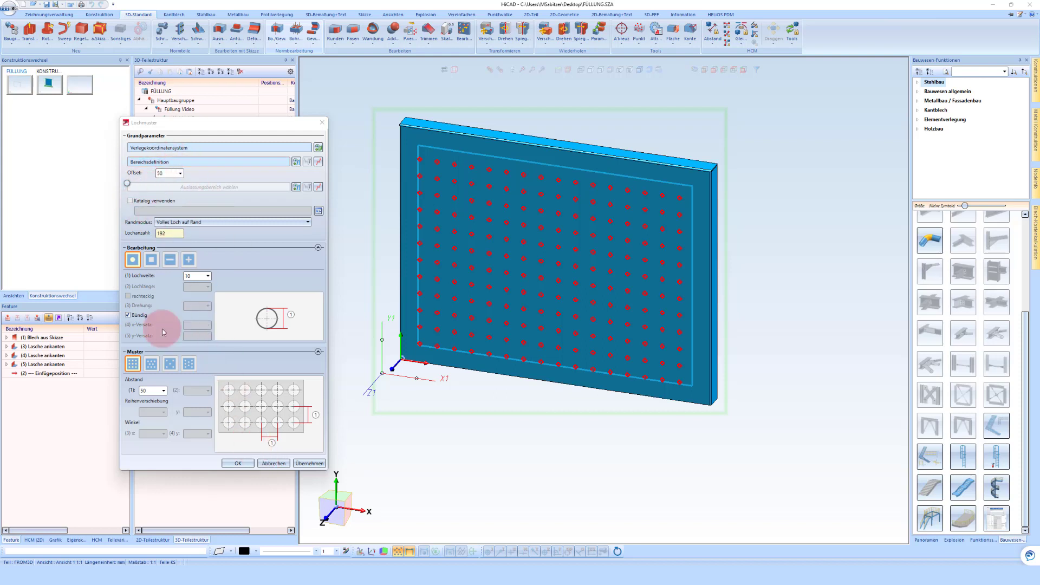
click(138, 318)
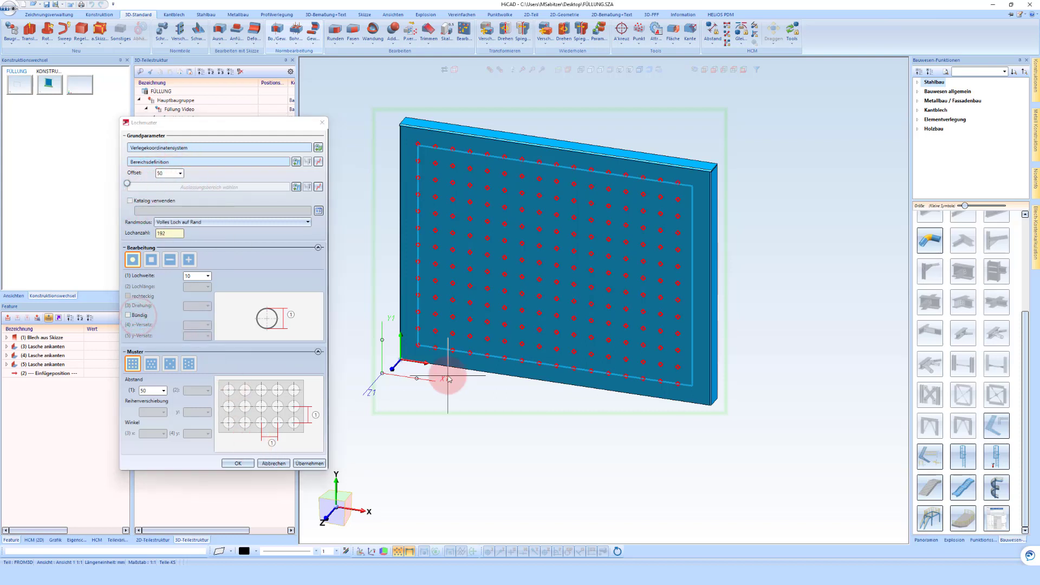
click(238, 463)
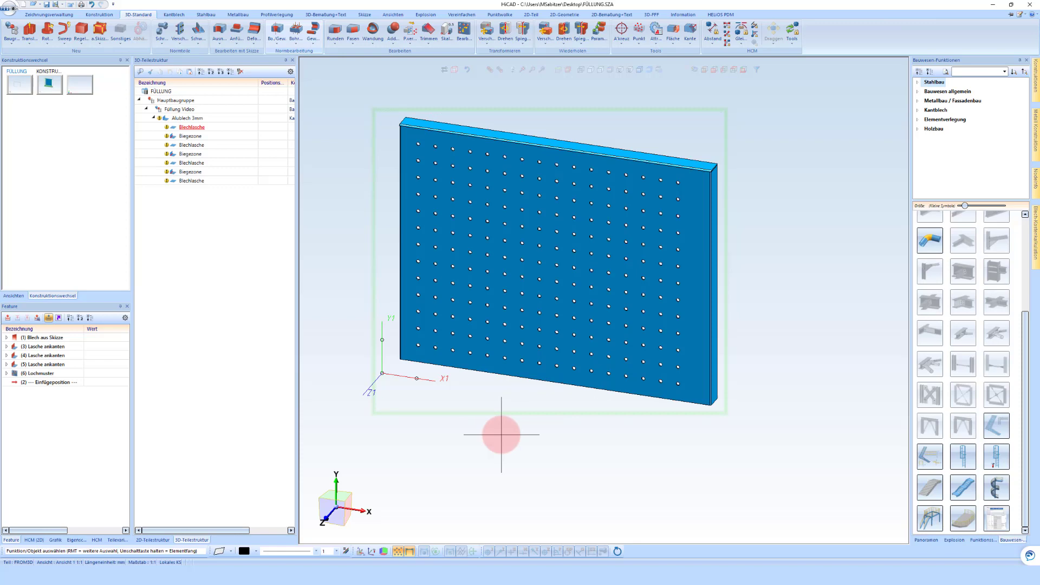
Step: Examine the Lochmuster feature's spacing, diameter and edge parameters in the front sheet flange's feature list
click(172, 110)
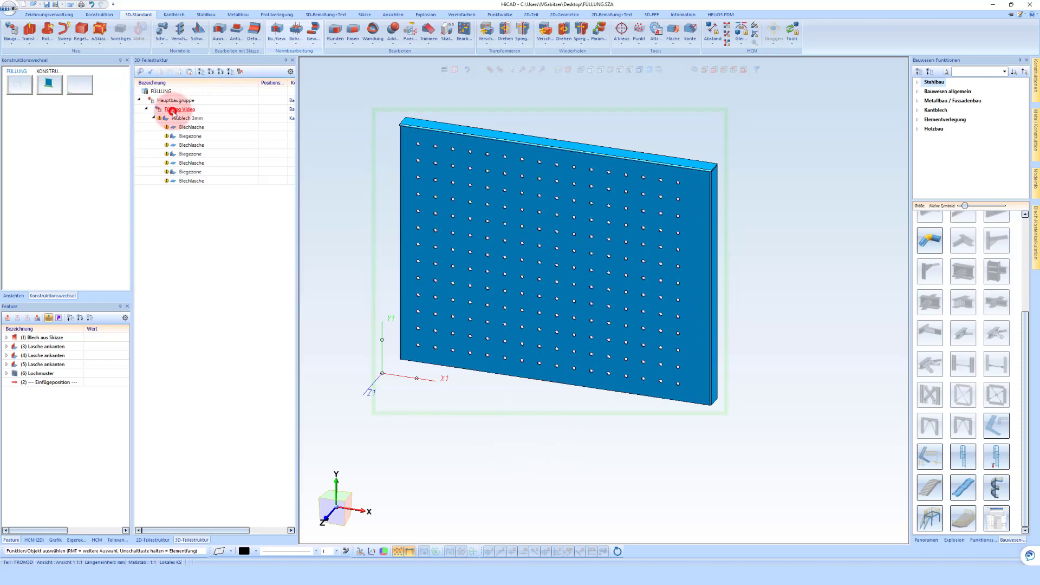
click(292, 436)
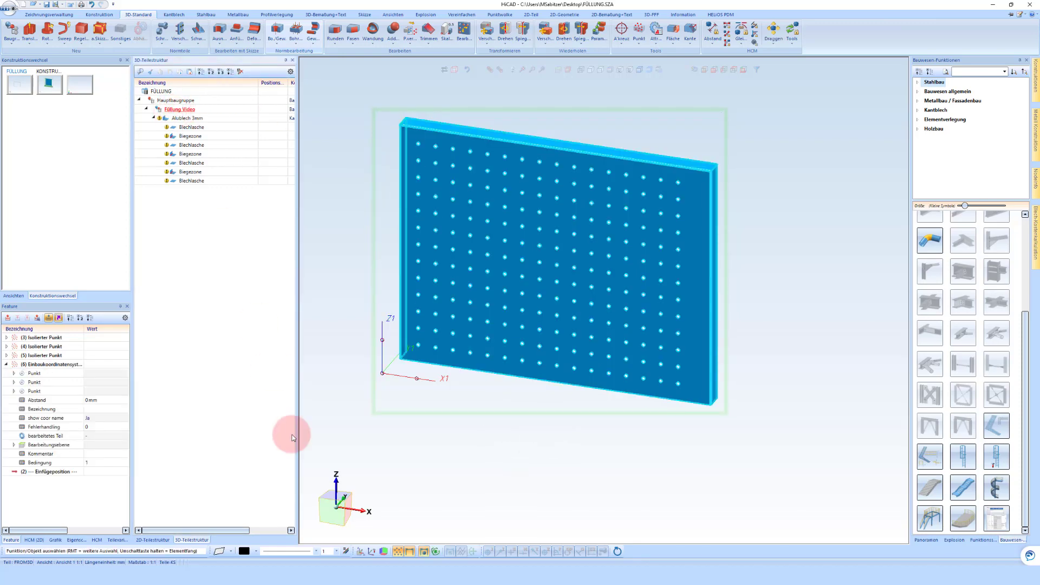
click(505, 280)
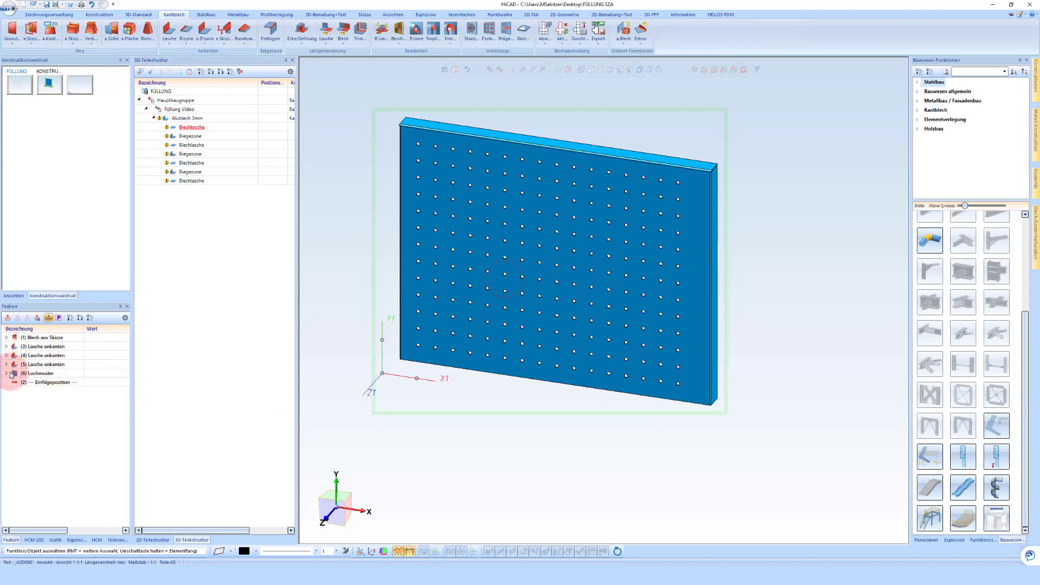
click(6, 373)
click(15, 382)
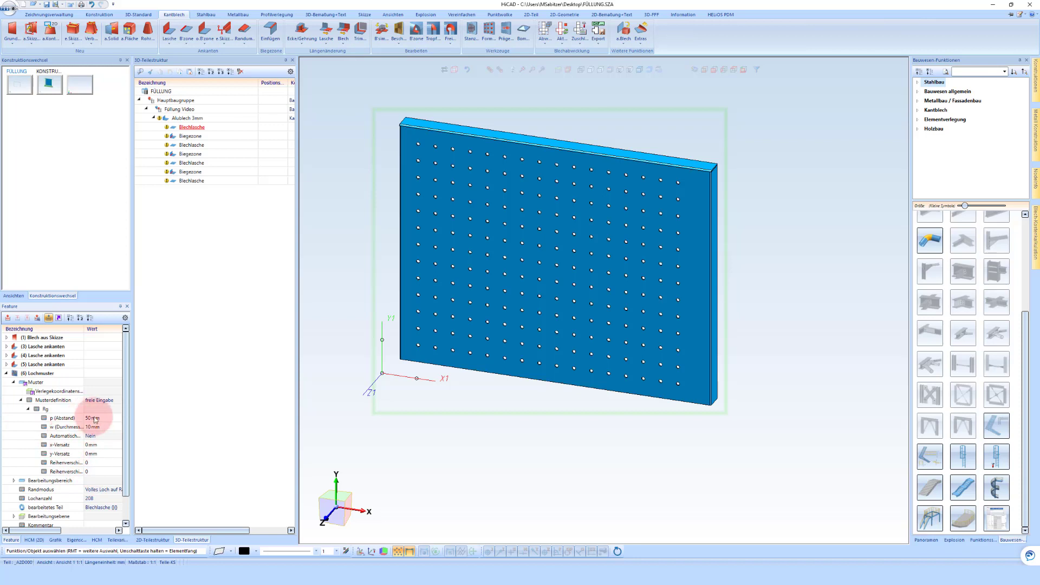
scroll(93, 445, down, 1)
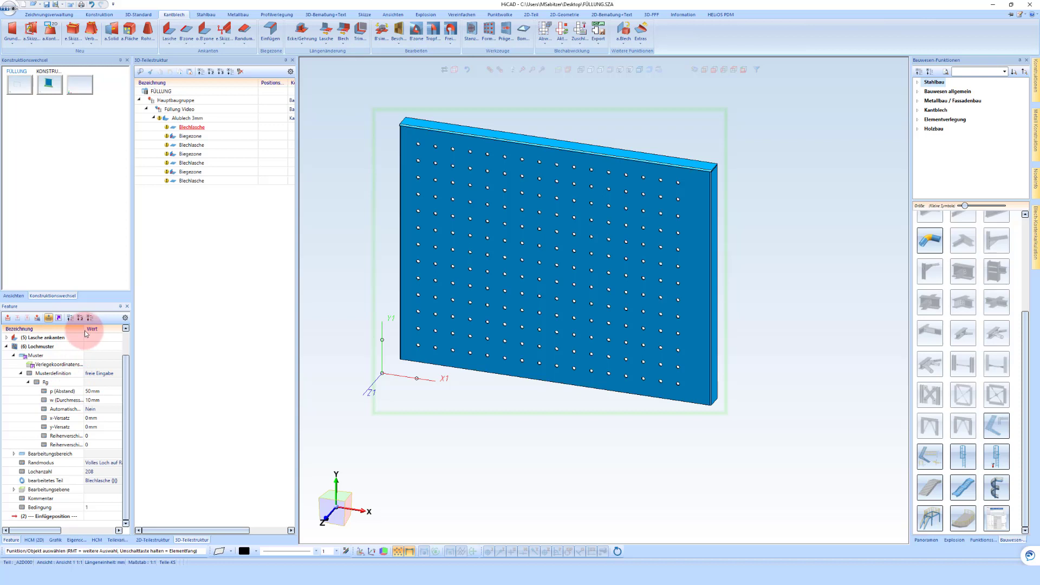
mouse_move(84, 331)
mouse_down()
mouse_move(115, 334)
mouse_move(90, 340)
mouse_up()
Step: Edit the Lochmuster feature so its Lochweite uses a new variable dm with the value 15
click(39, 346)
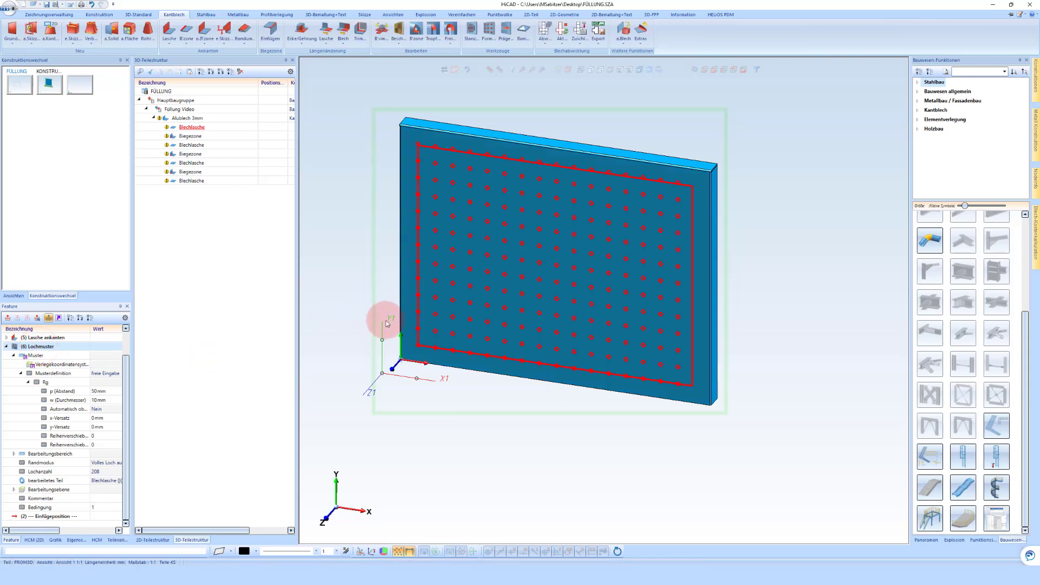
click(192, 275)
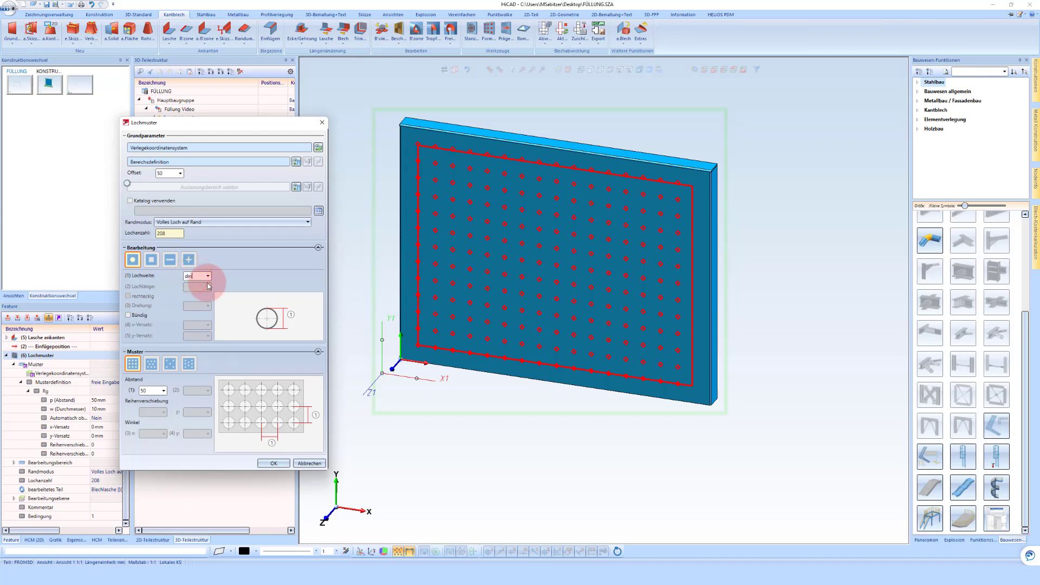
click(269, 444)
click(271, 463)
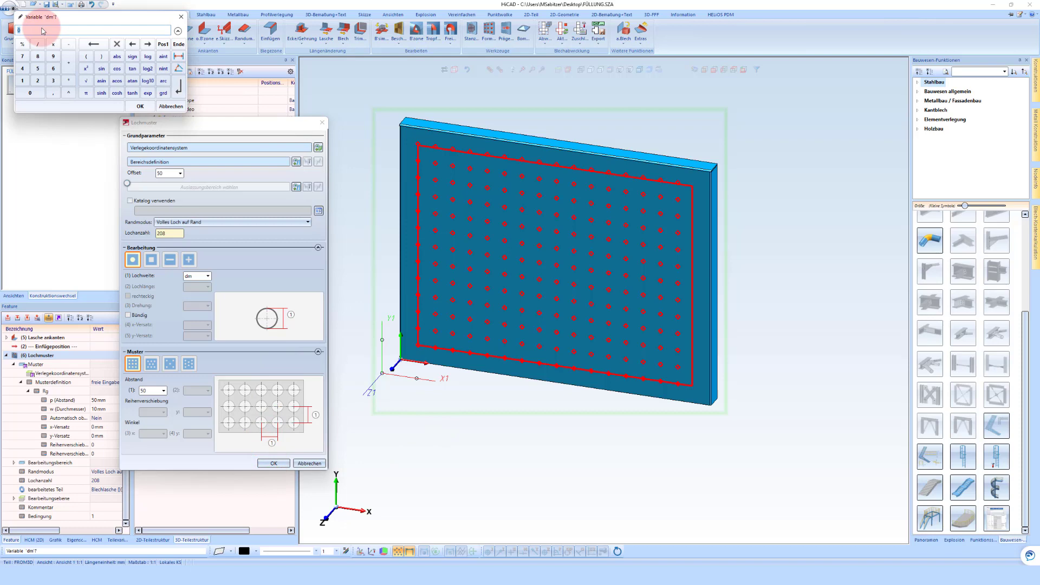
text(15)
key(Return)
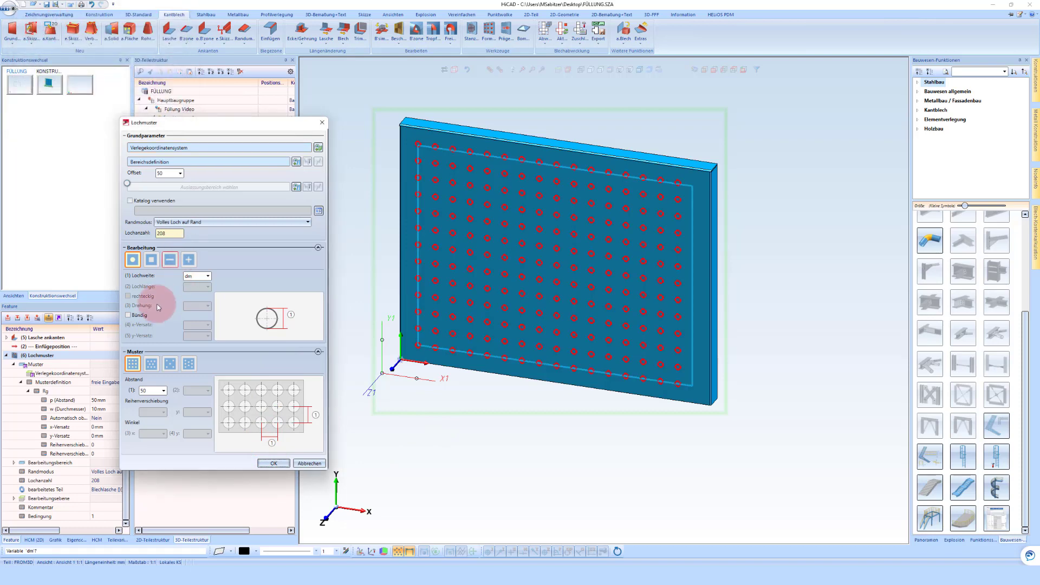
click(272, 463)
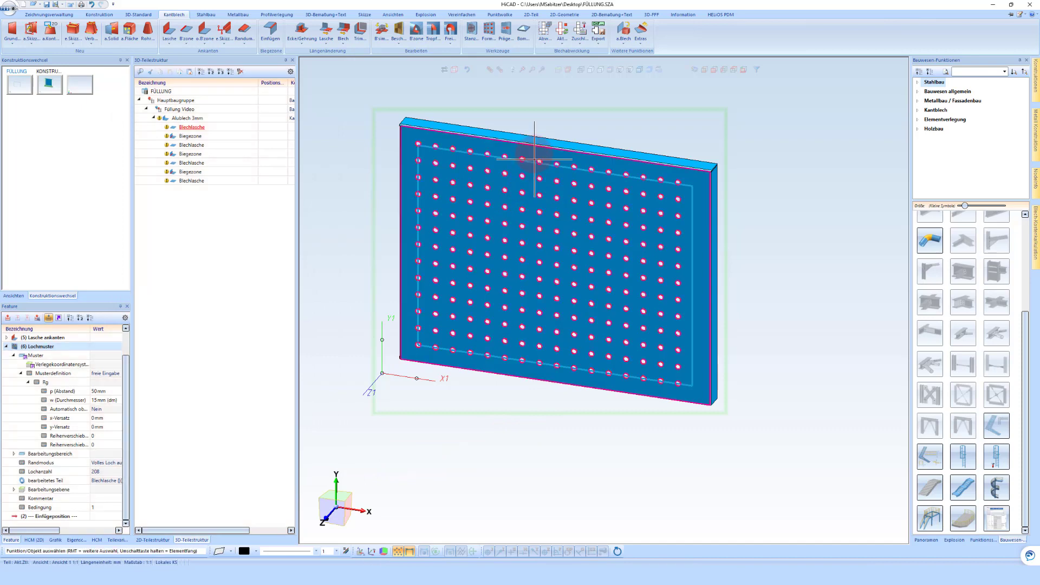
click(6, 346)
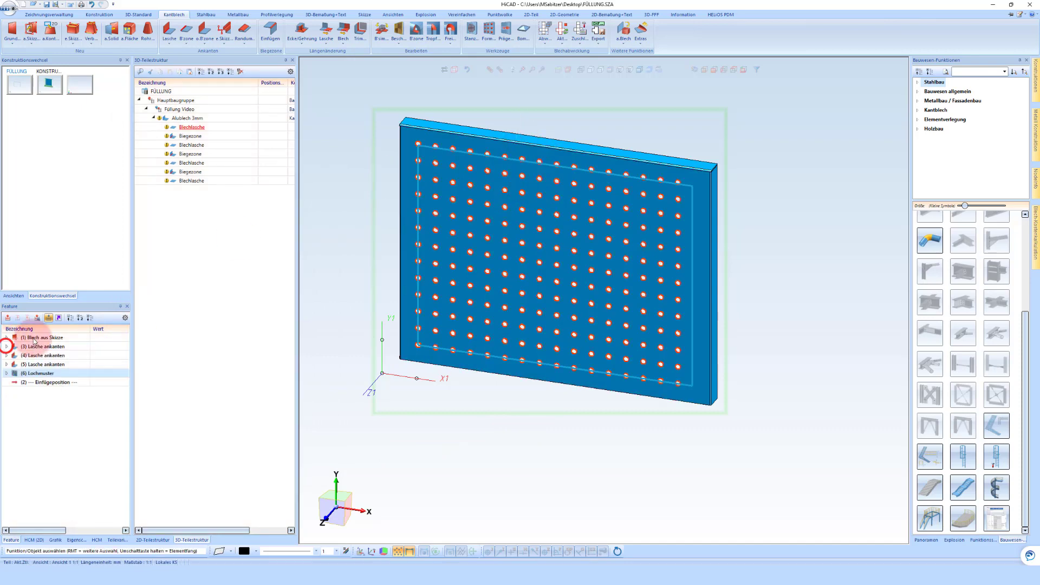
Step: Cut the variable dm out of the Alublech 3mm part's variable list
click(46, 364)
right_click(42, 437)
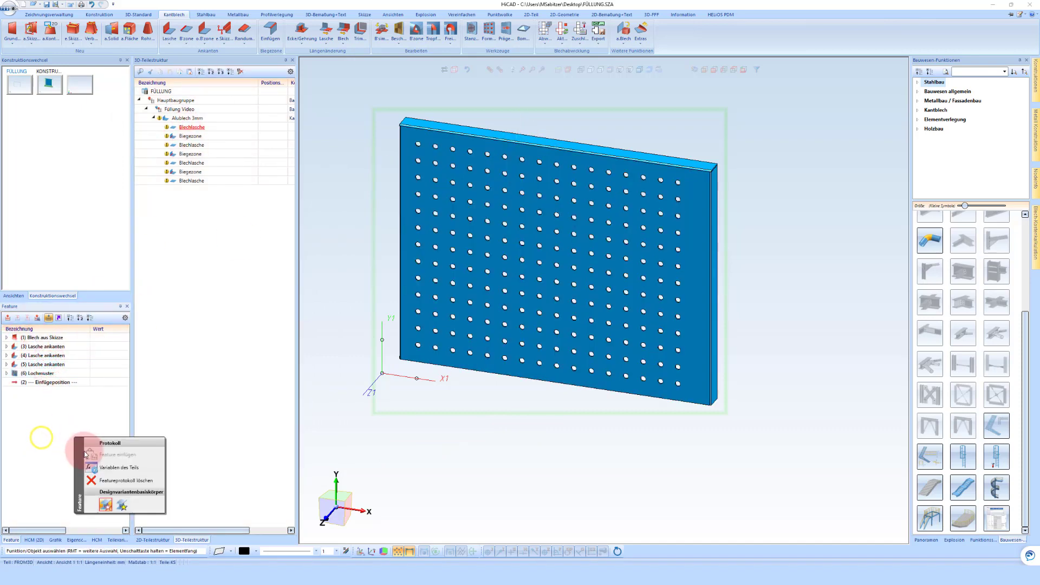
click(104, 466)
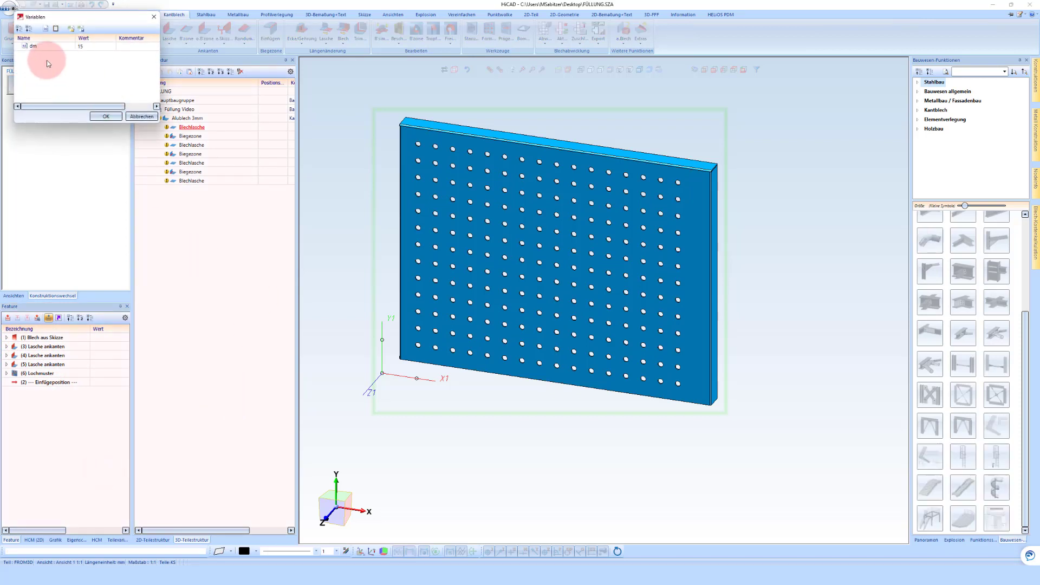
right_click(53, 48)
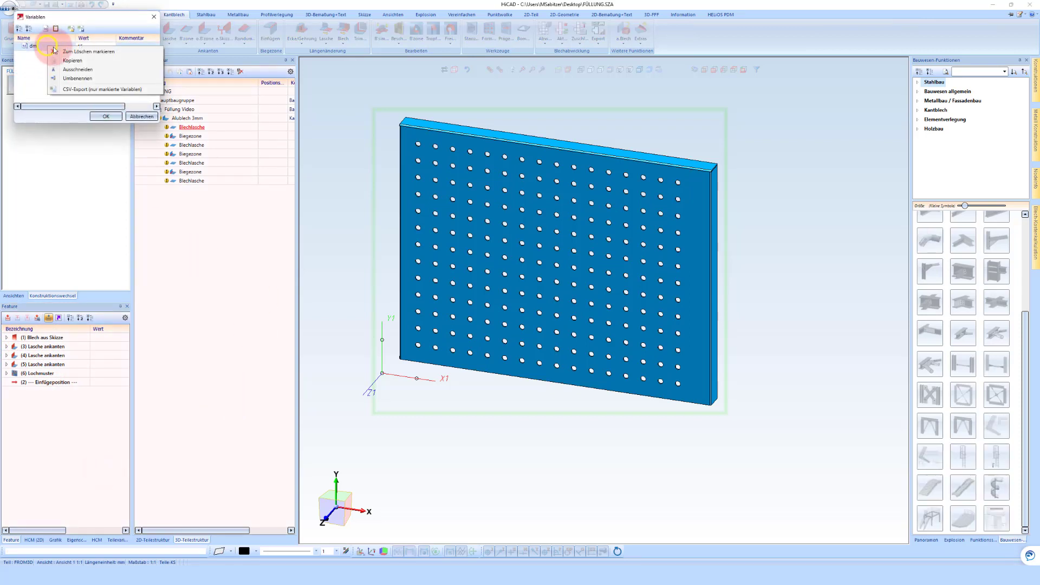
click(76, 69)
click(104, 116)
Step: Paste the dm variable into the Füllung Video assembly's variables and give it the comment "Durchmesser Lochmuster"
click(174, 110)
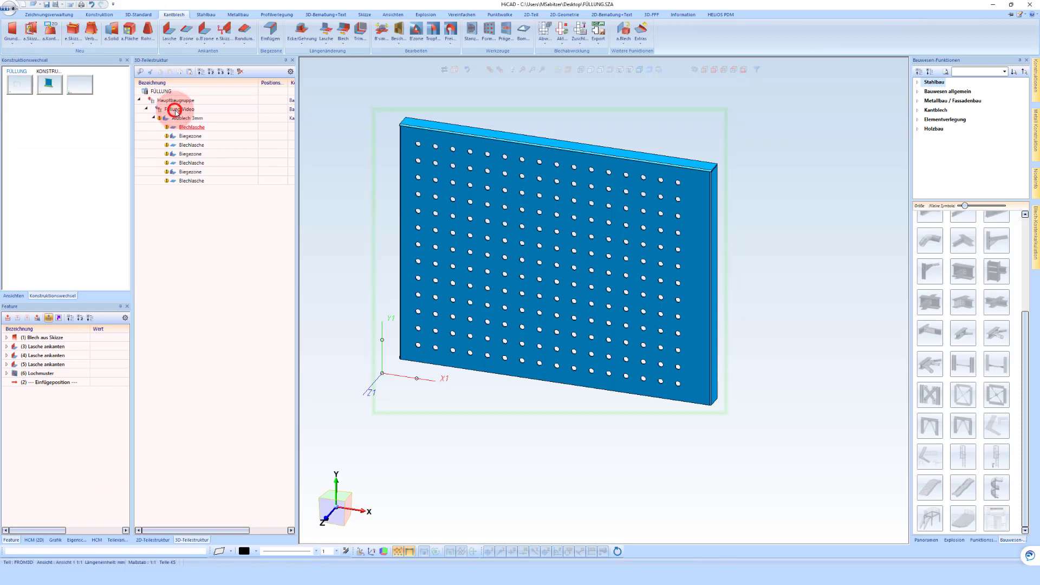
click(175, 110)
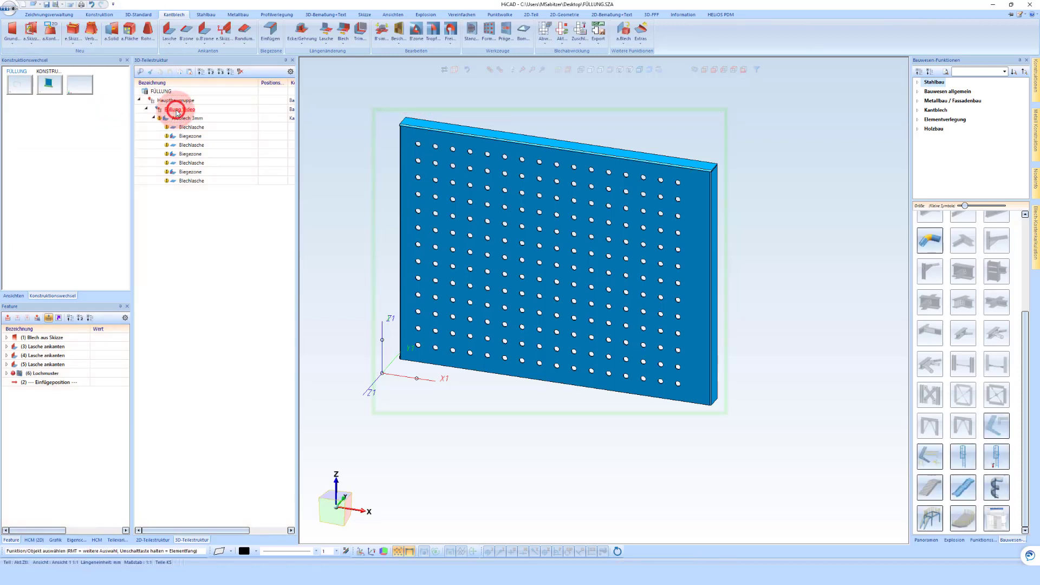
double_click(177, 110)
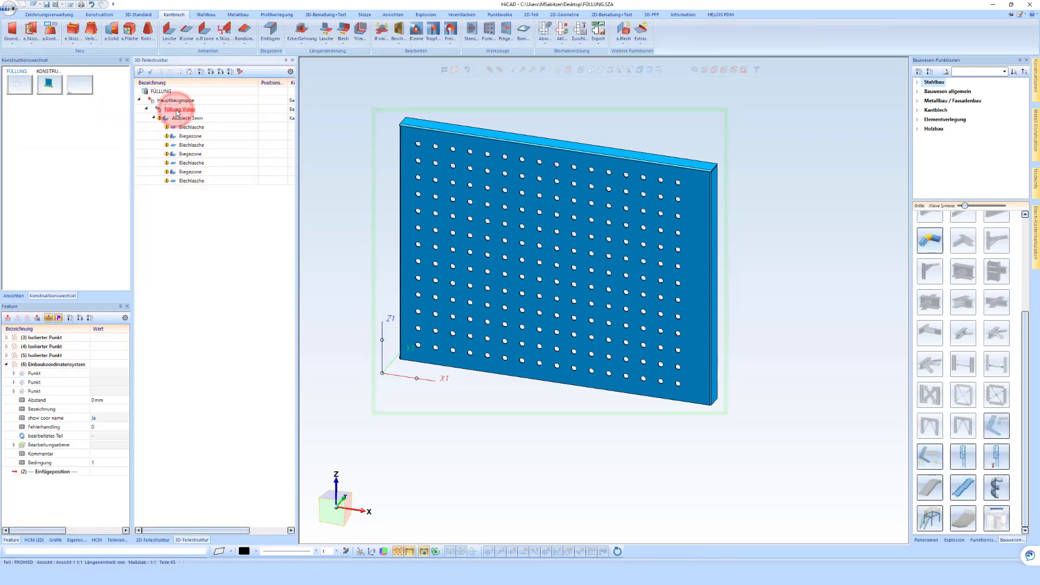
right_click(38, 500)
click(82, 517)
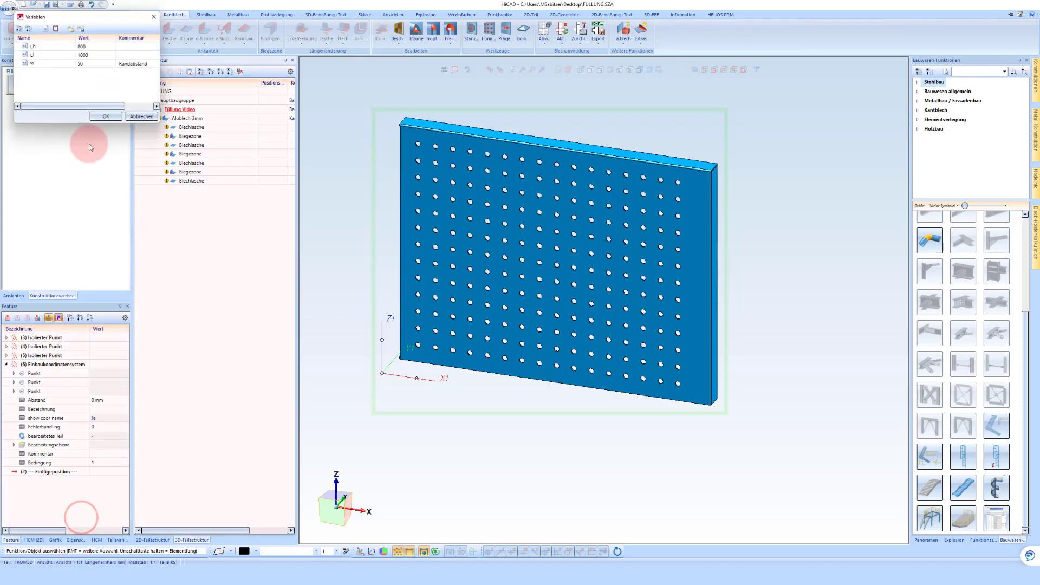
click(56, 29)
click(123, 72)
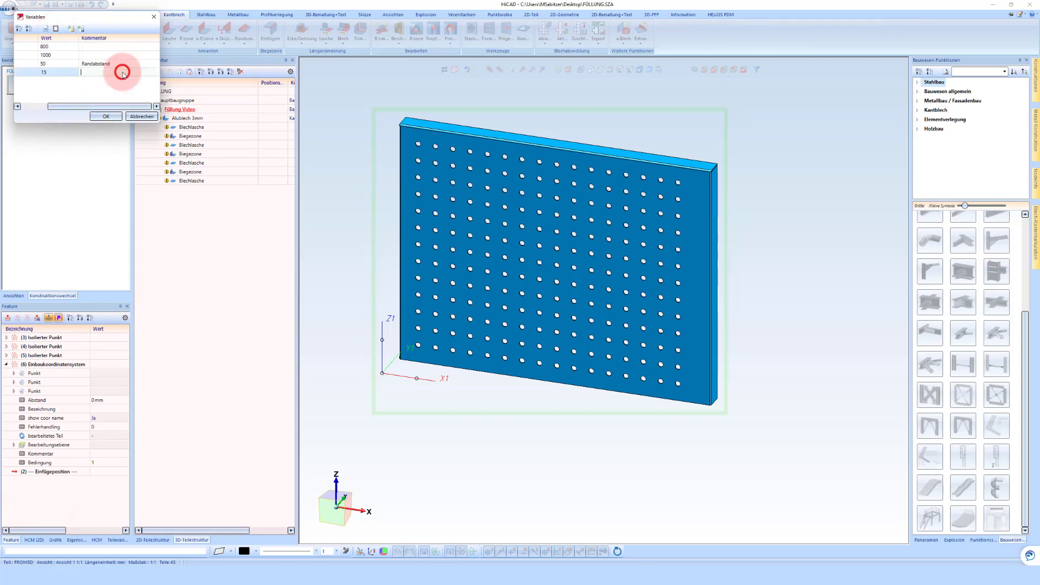
text(Durchmesser Lochmuster)
click(103, 116)
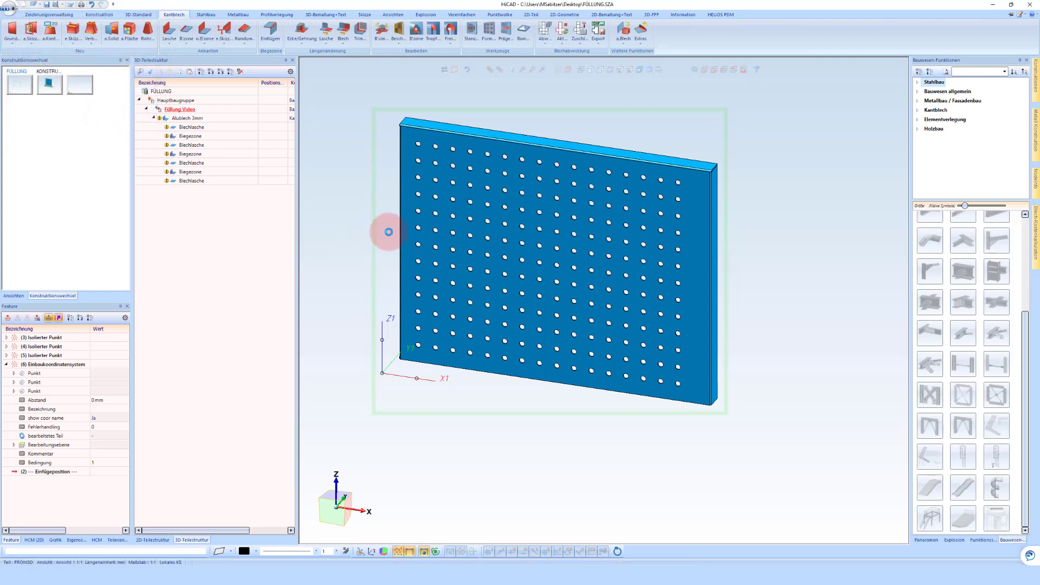
click(435, 202)
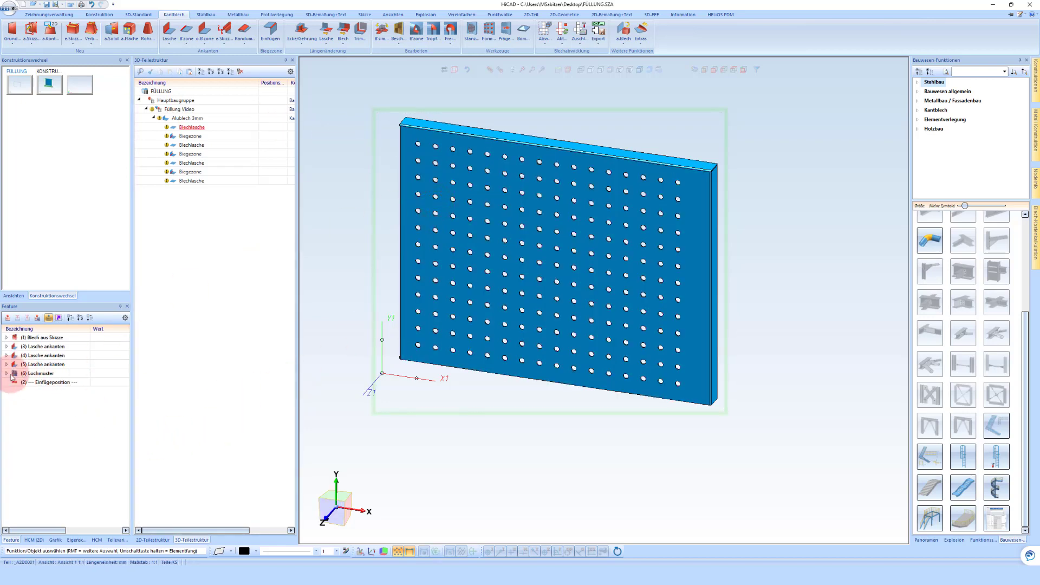
click(182, 109)
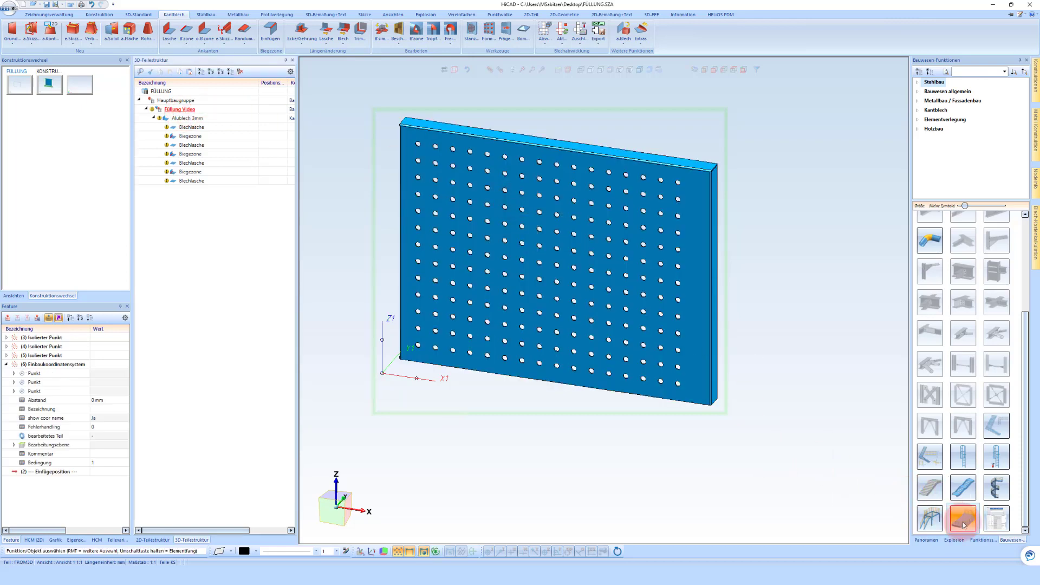
click(996, 517)
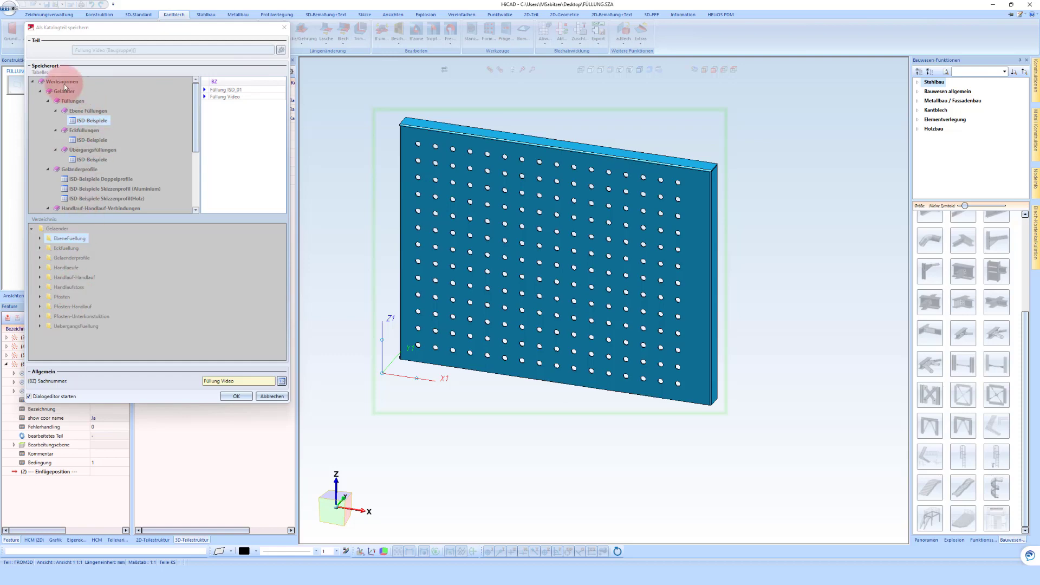
click(47, 281)
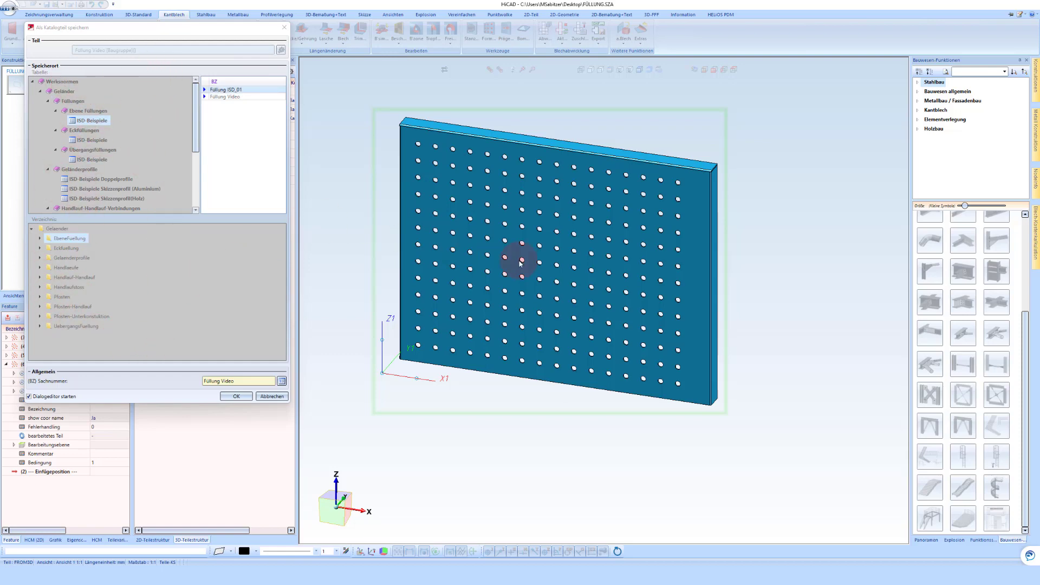
drag(225, 32, 527, 98)
click(555, 334)
click(569, 461)
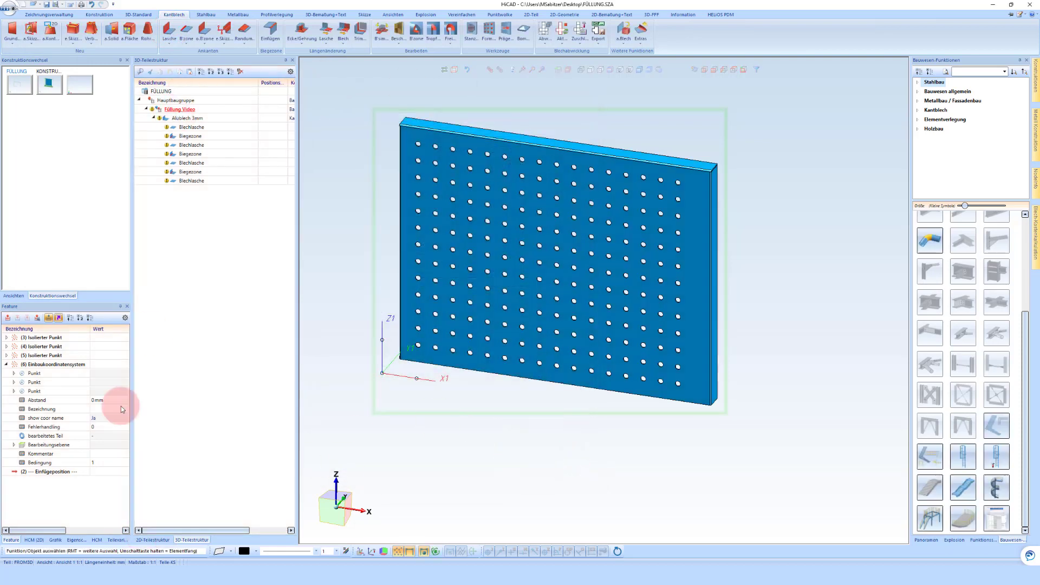
Step: Save the Füllung Video assembly as a catalogue part under its existing Sachnummer and start the dialog editor
click(76, 540)
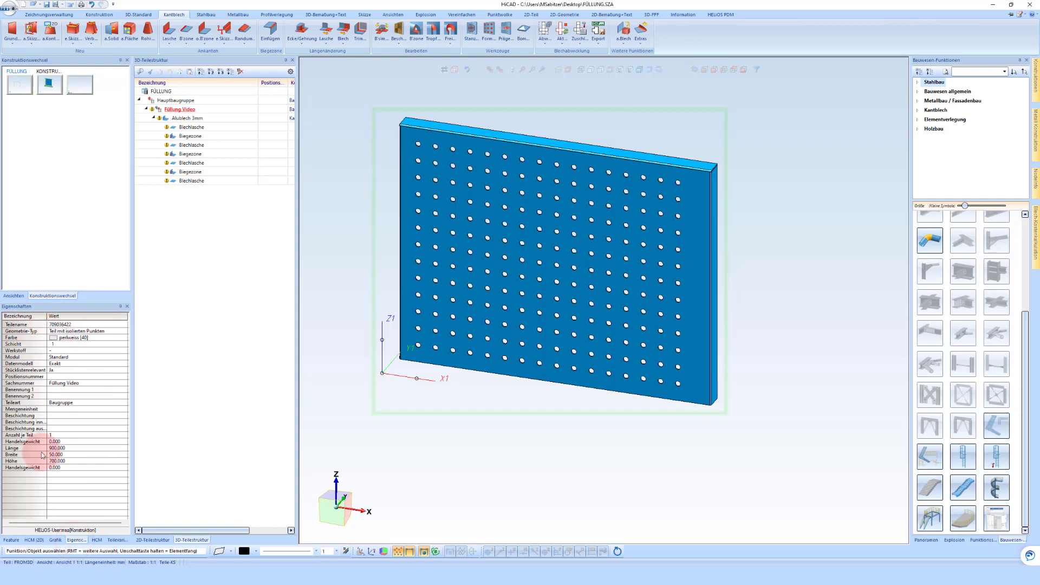
click(11, 540)
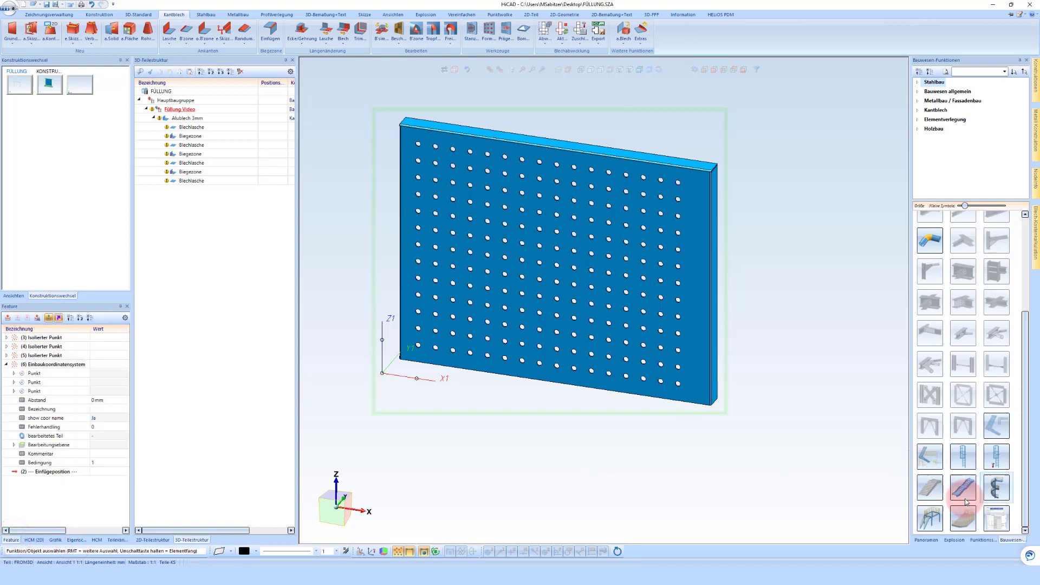
click(71, 540)
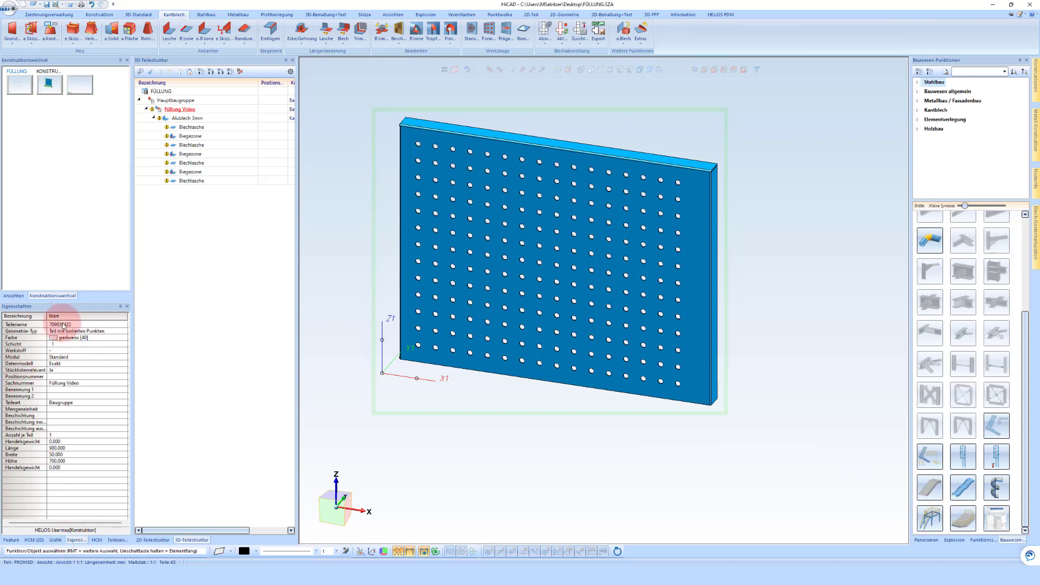
click(11, 540)
click(996, 518)
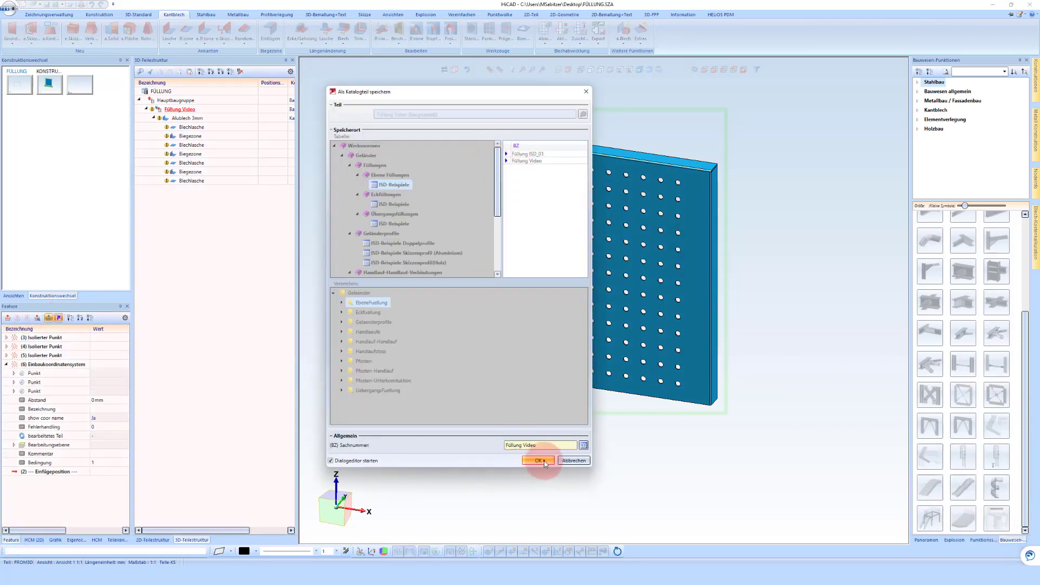
click(543, 461)
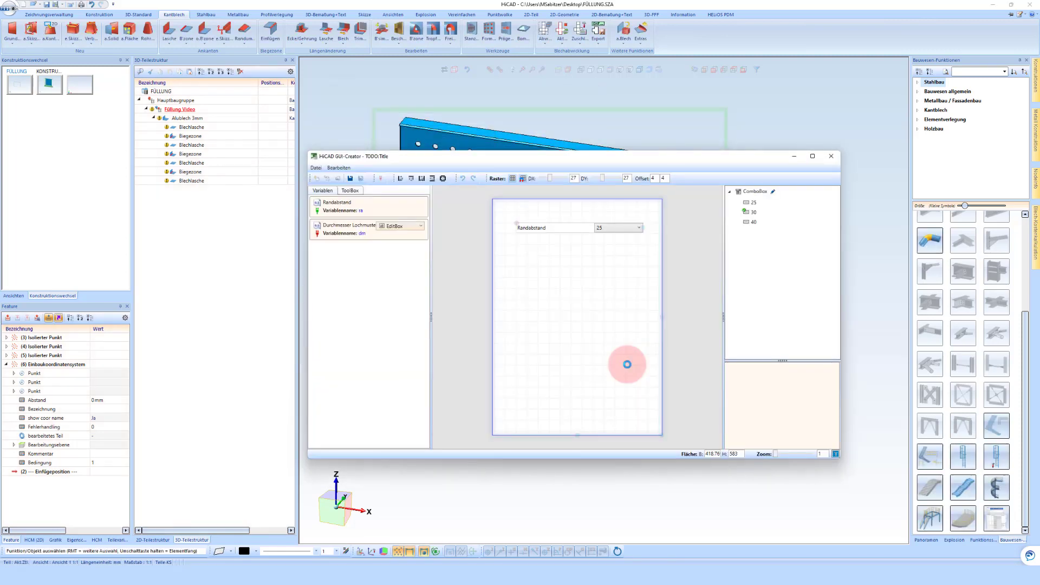
Step: Add an edit box for Durchmesser Lochmuster below Randabstand in the input dialog, save the dialog and close the editor
click(345, 228)
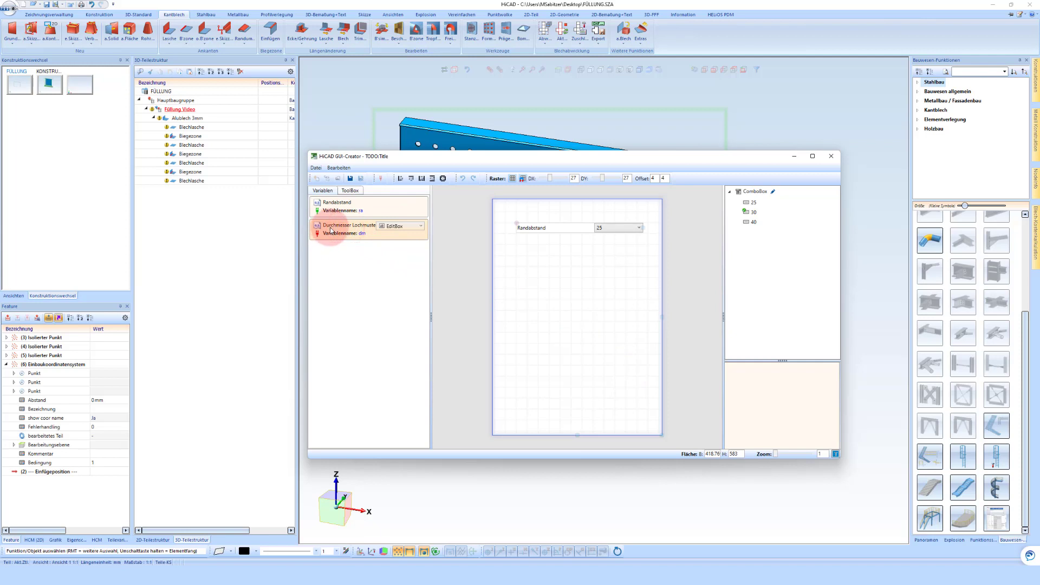
mouse_move(331, 231)
mouse_down()
mouse_move(406, 251)
mouse_move(539, 257)
mouse_up()
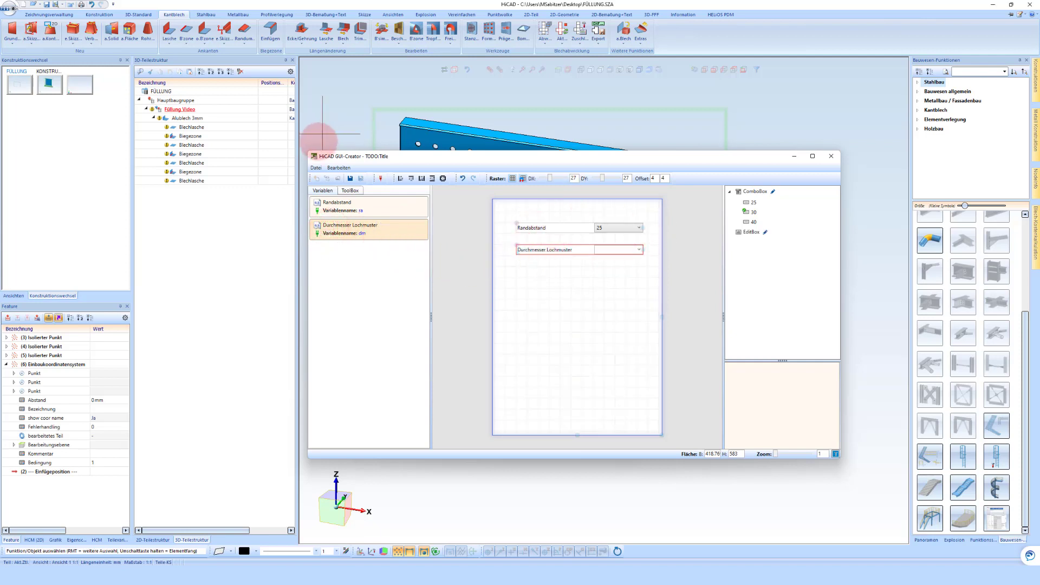
click(350, 178)
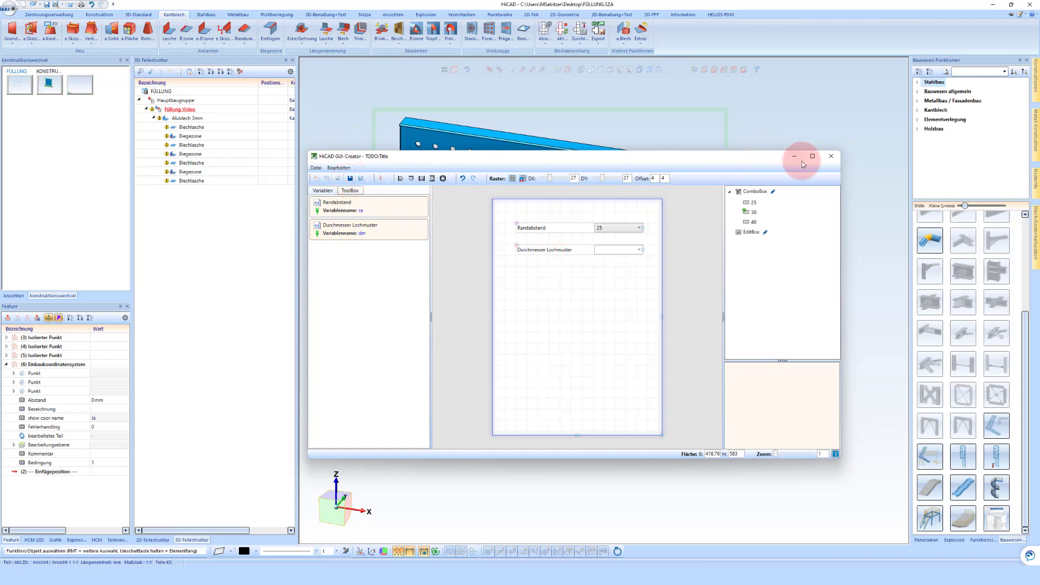
click(831, 156)
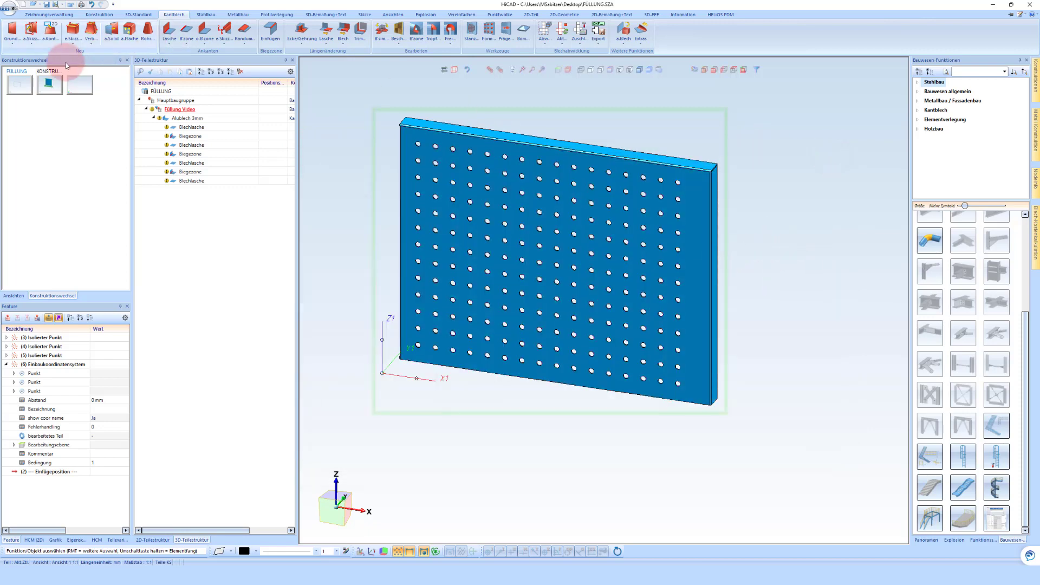
Step: Switch to the KONSTRUKTION2 drawing and update the Geländer entlang Profilen feature so the railing uses the changed infill
click(49, 83)
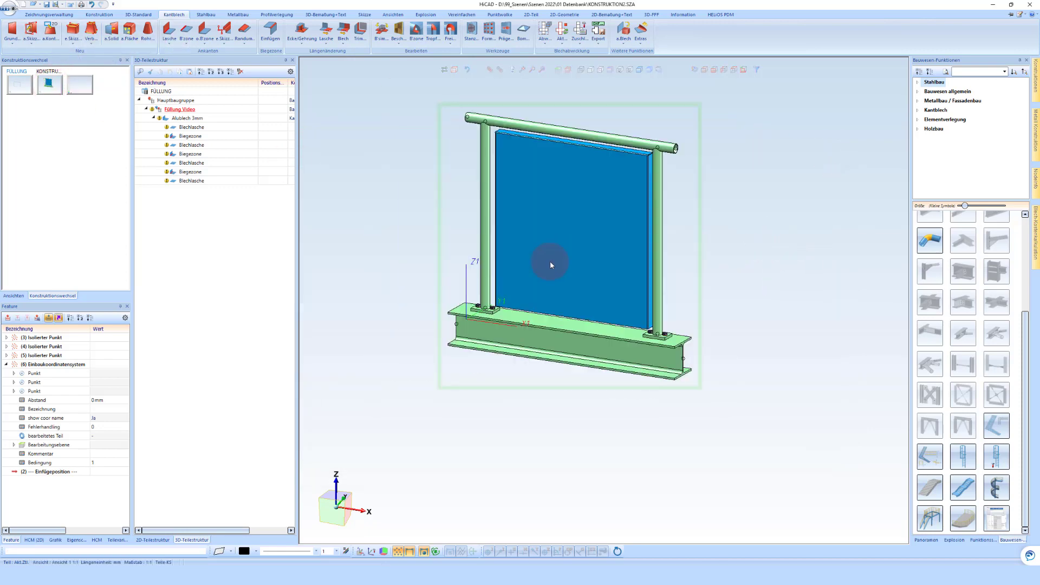
click(1021, 15)
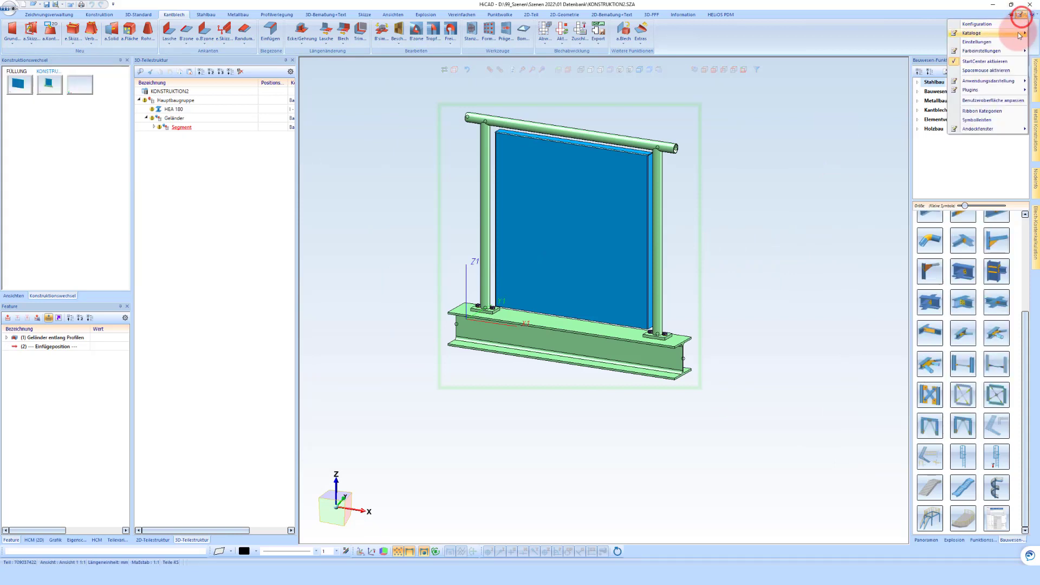
click(984, 43)
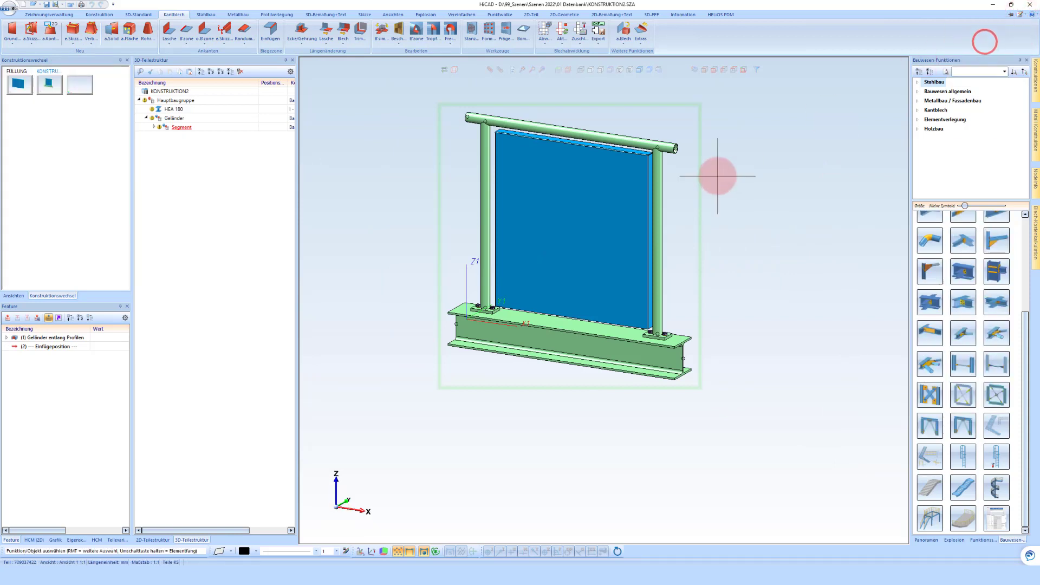
click(65, 338)
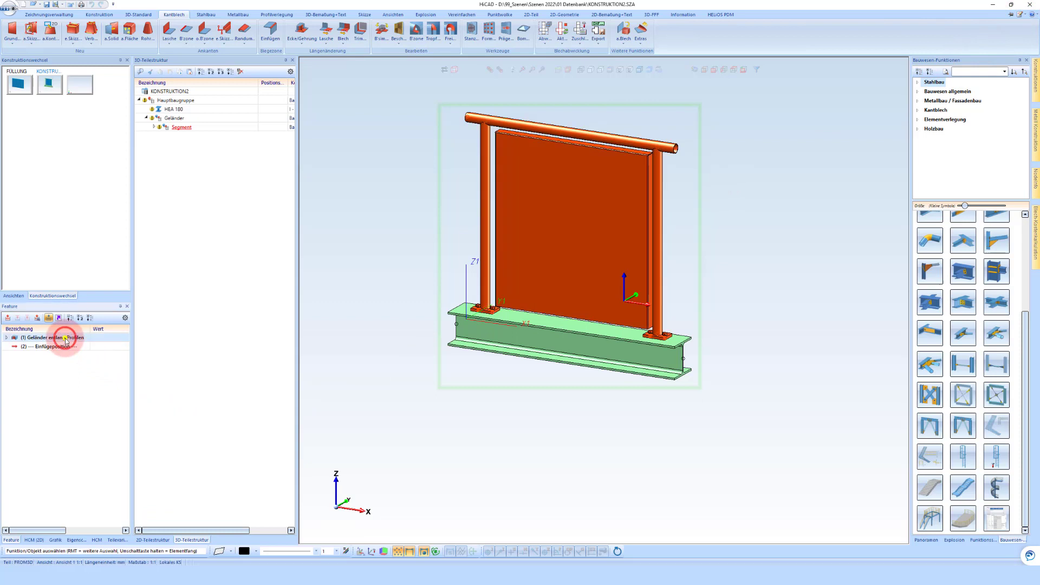
right_click(65, 337)
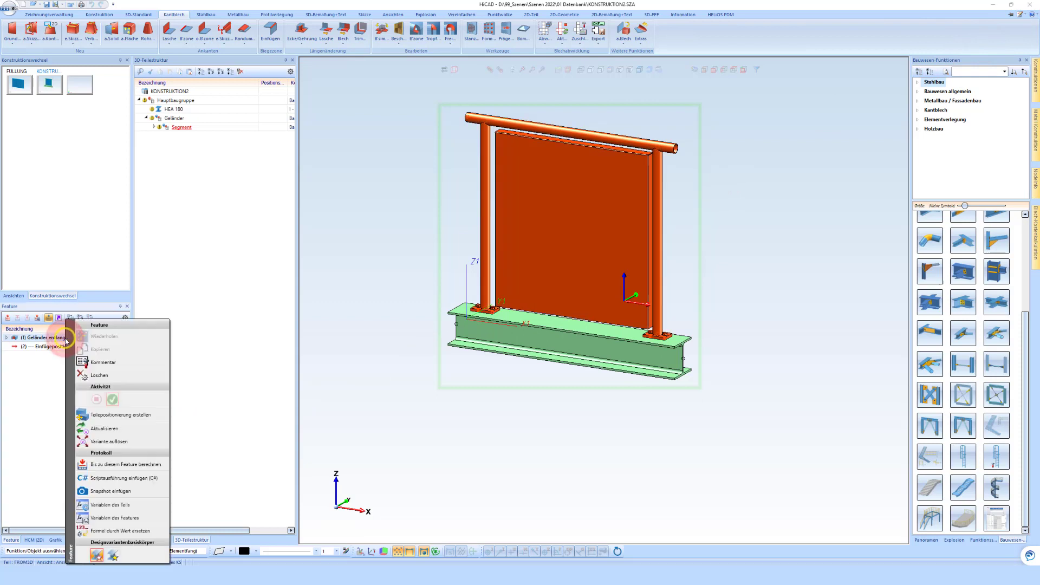
click(101, 429)
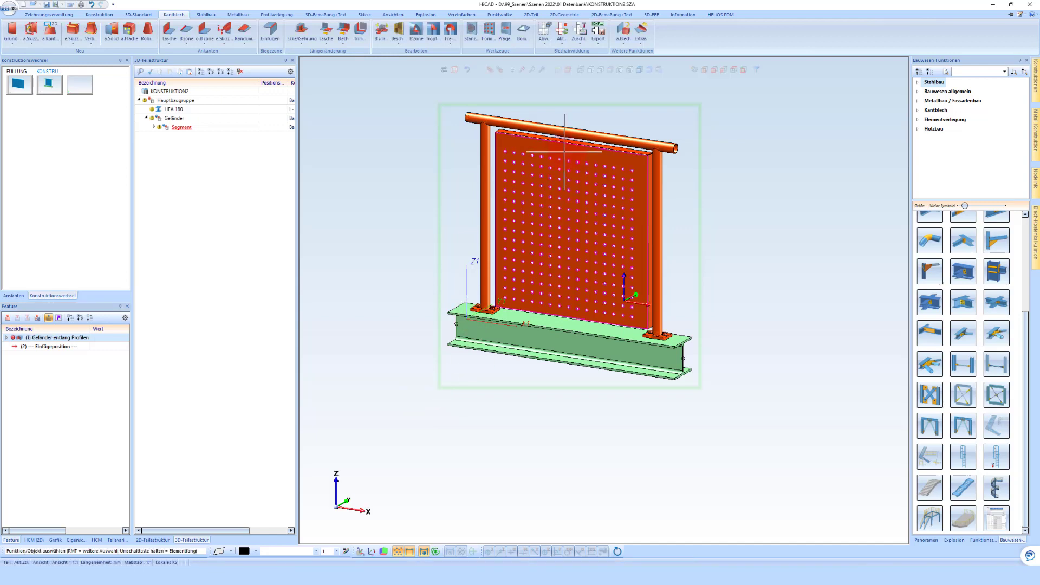
Step: Edit the Geländer entlang Profilen feature, setting the infill's Durchmesser Lochmuster to 25 and Randabstand to 25
scroll(554, 155, up, 3)
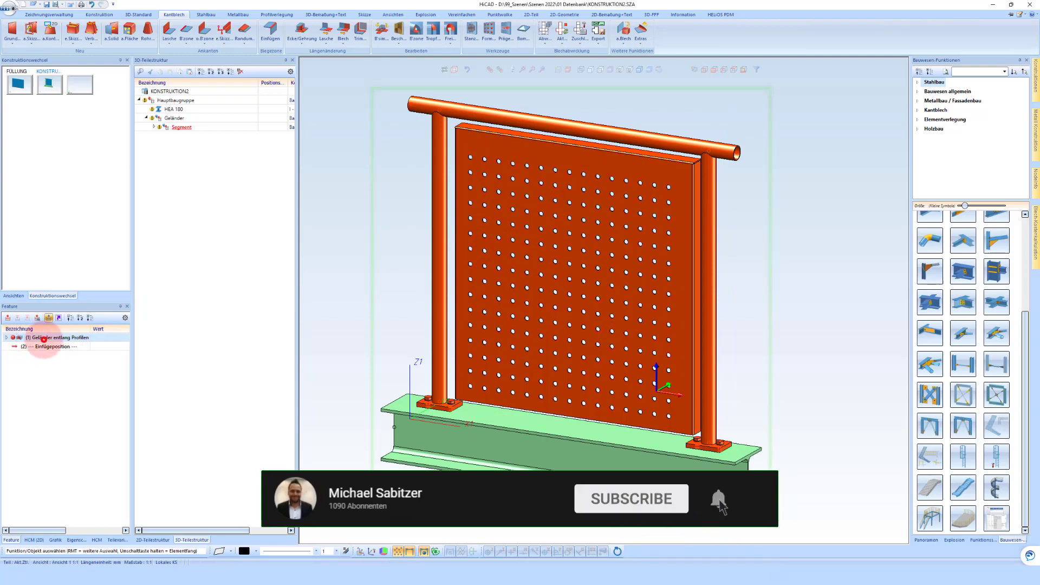
click(43, 339)
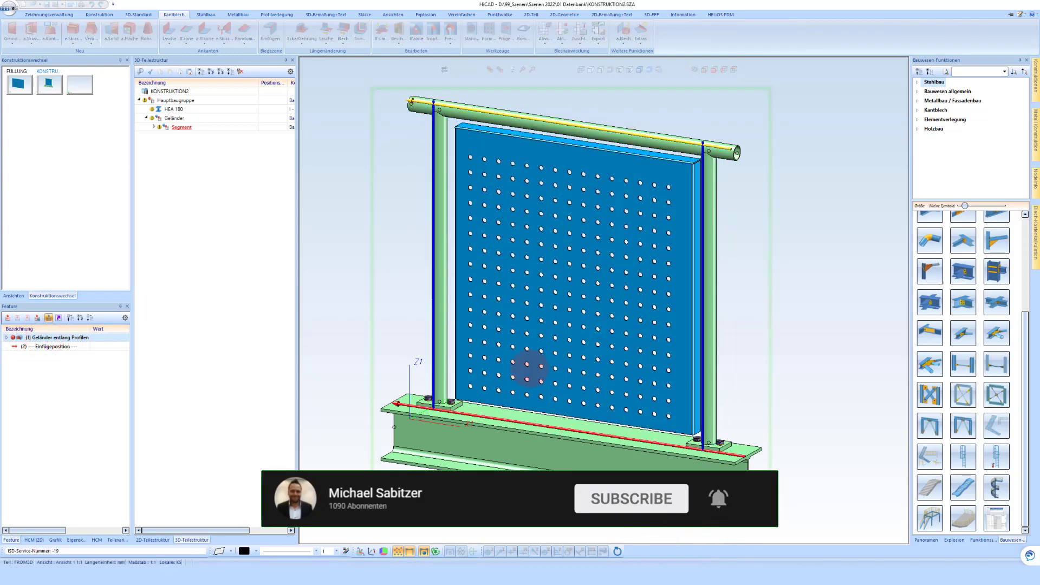
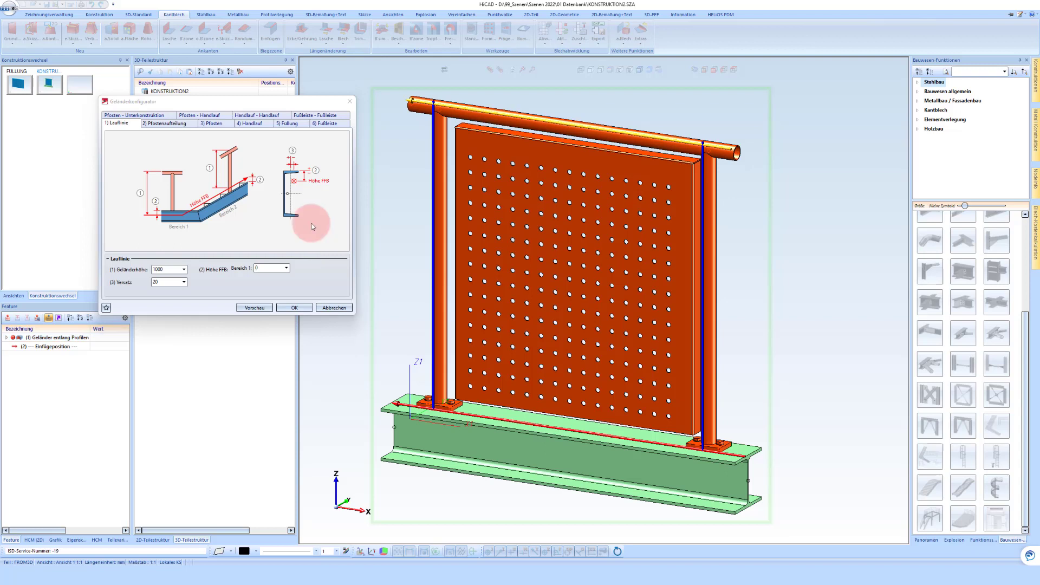
click(289, 123)
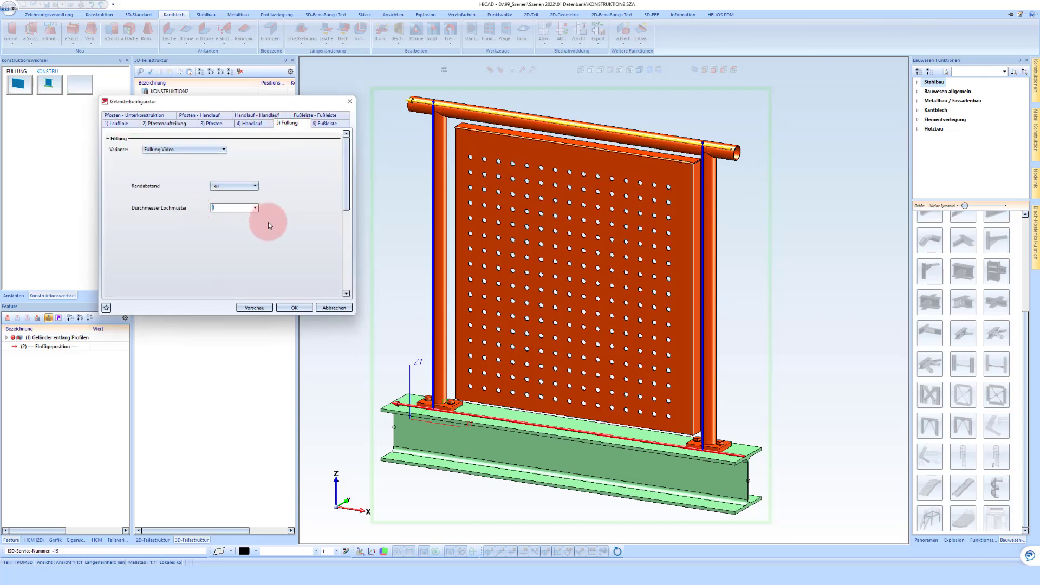
text(25)
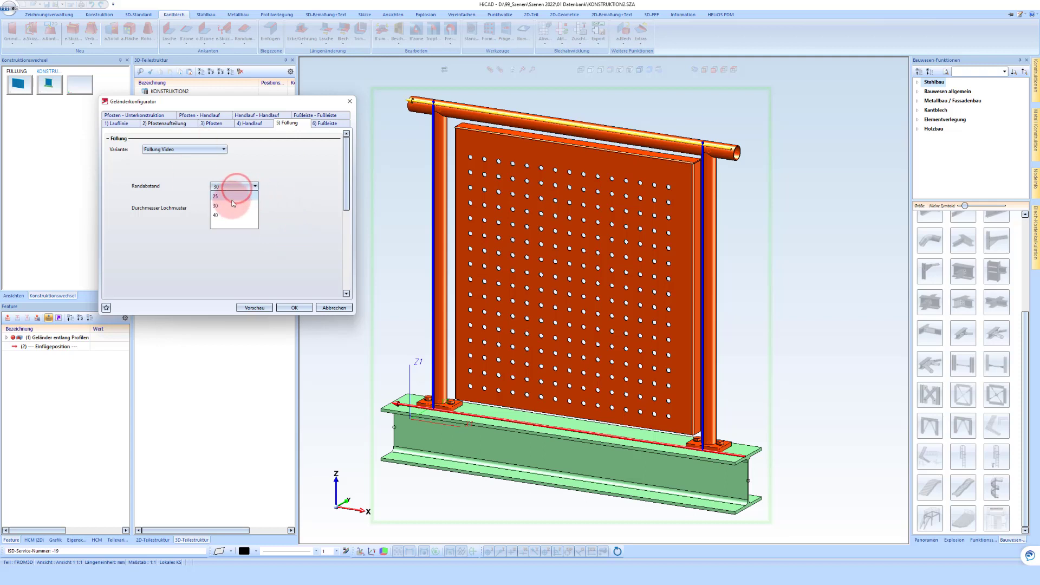
click(224, 197)
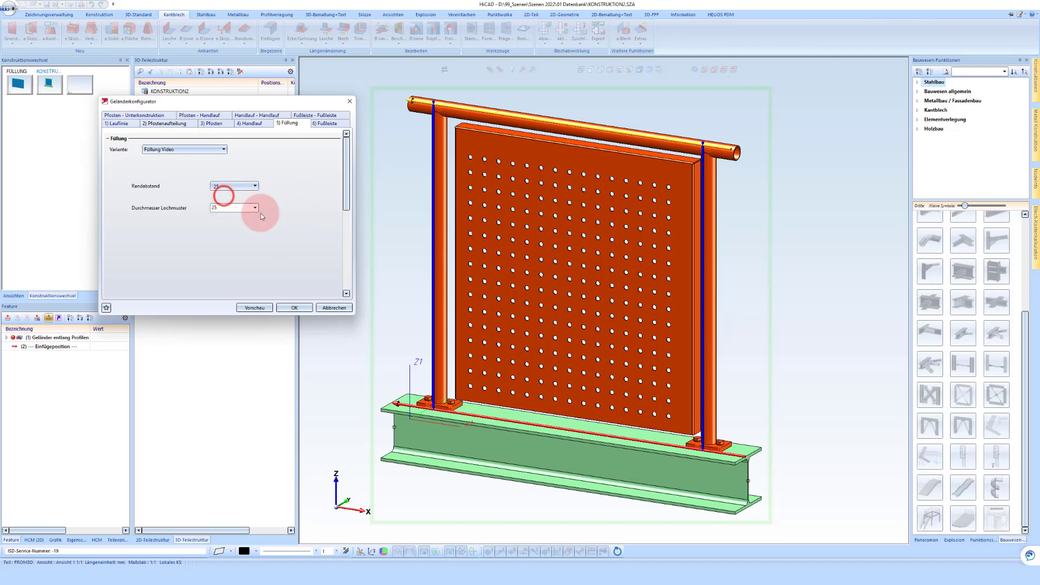
click(299, 308)
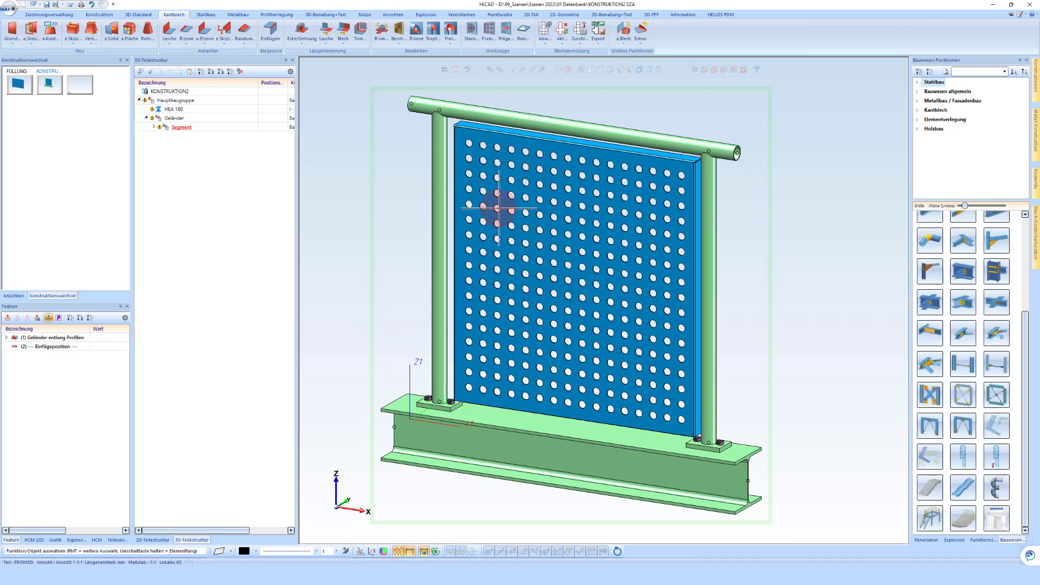
Step: Set the total length of the HEA 180 beam to 2500 mm
scroll(494, 204, down, 3)
scroll(560, 234, up, 3)
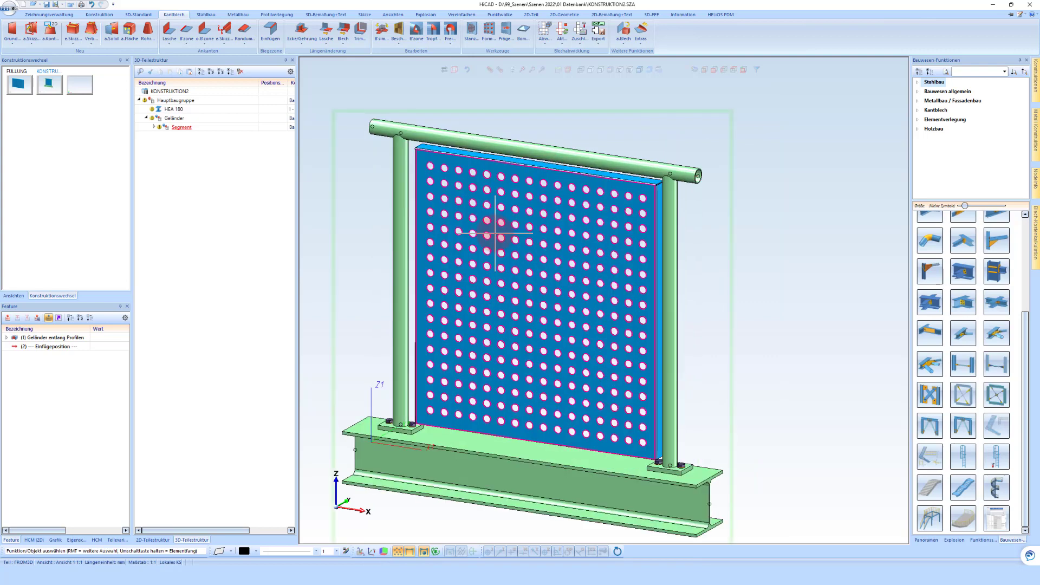
scroll(492, 232, down, 3)
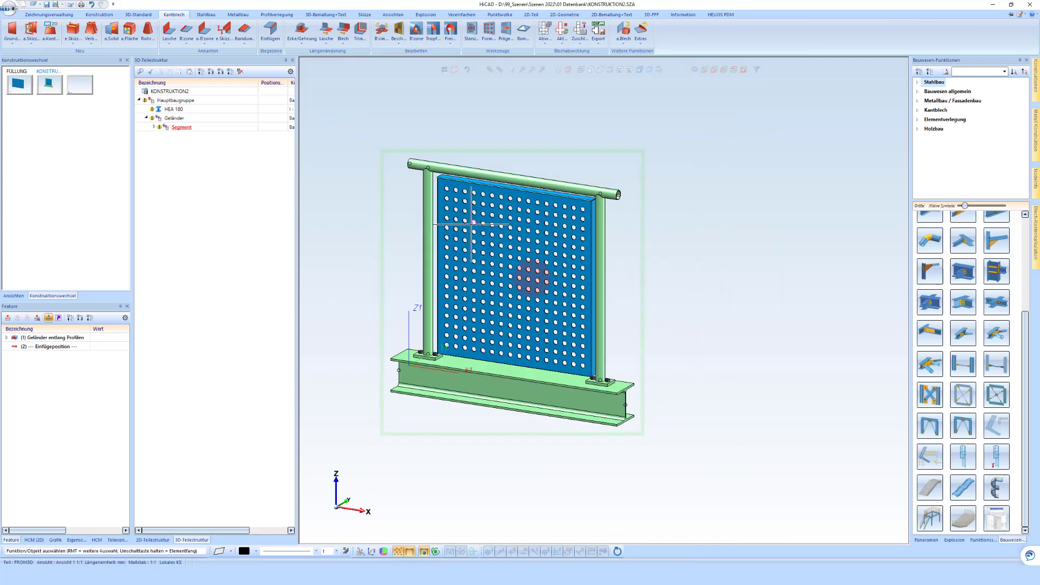
click(614, 410)
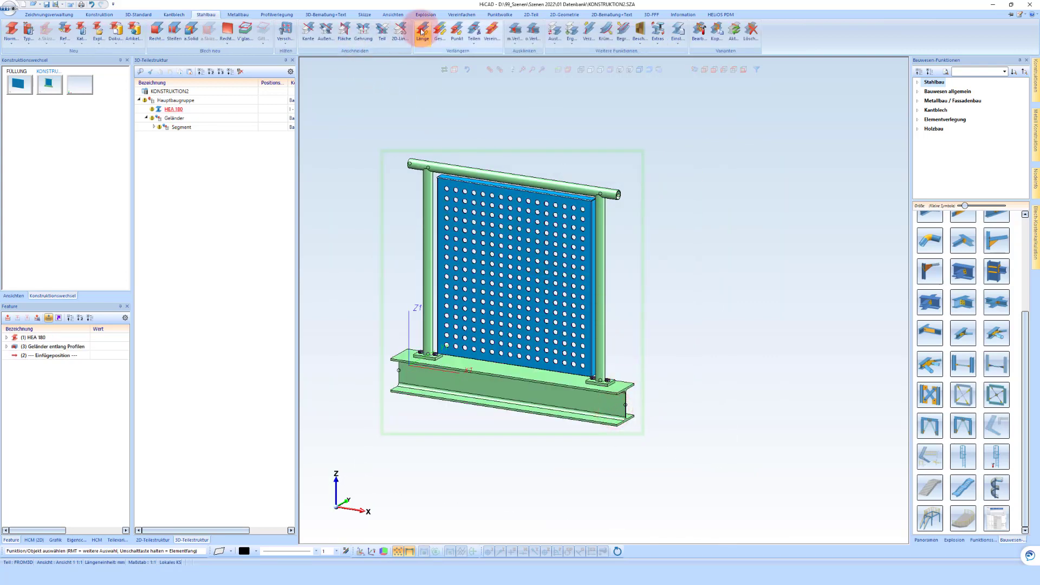
click(422, 32)
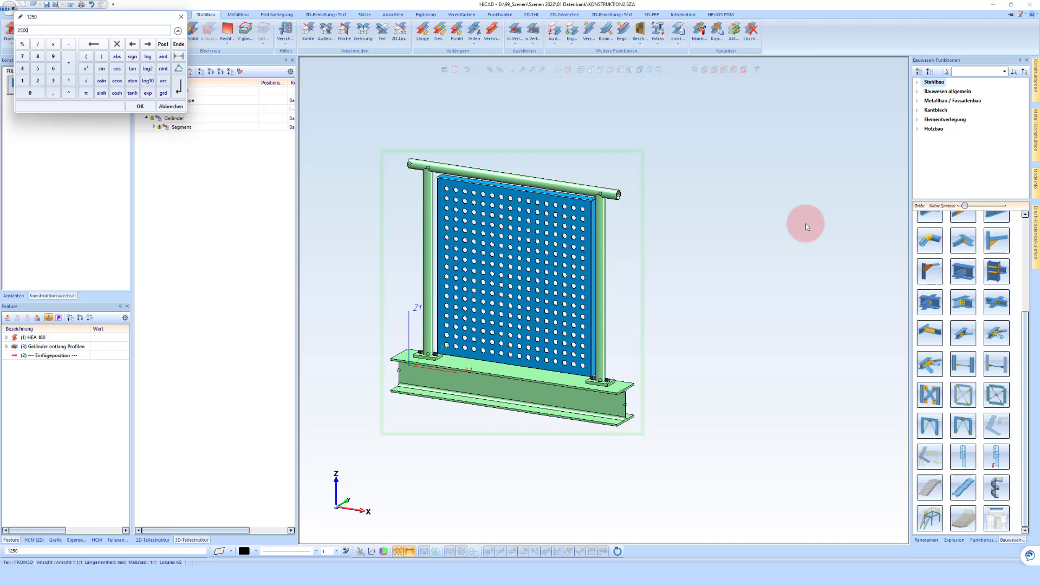
key(Return)
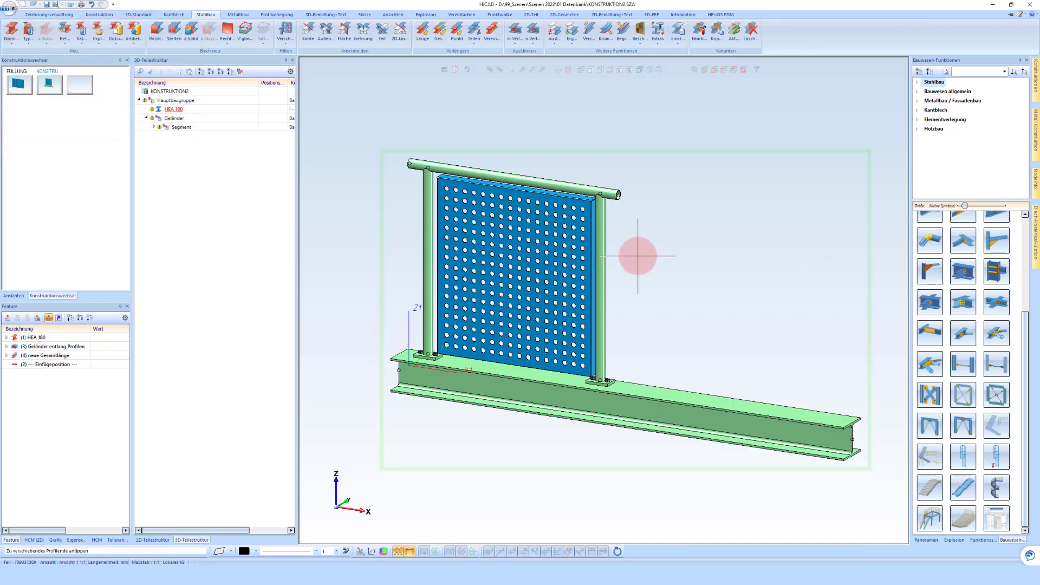
Step: Move the beam's neue Gesamtlänge feature ahead of Geländer entlang Profilen in the feature history and recalculate
click(50, 355)
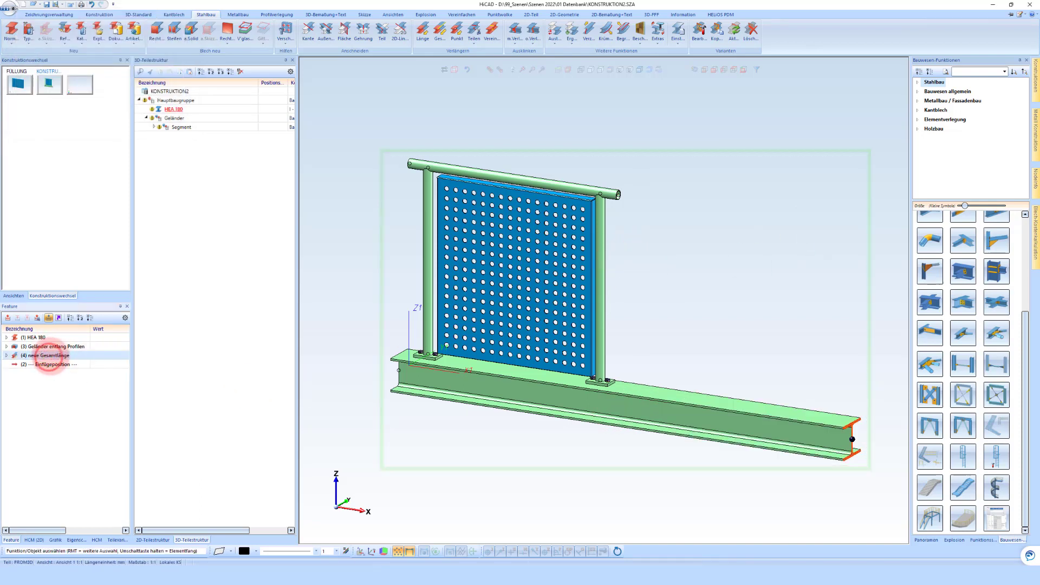
drag(51, 357, 53, 345)
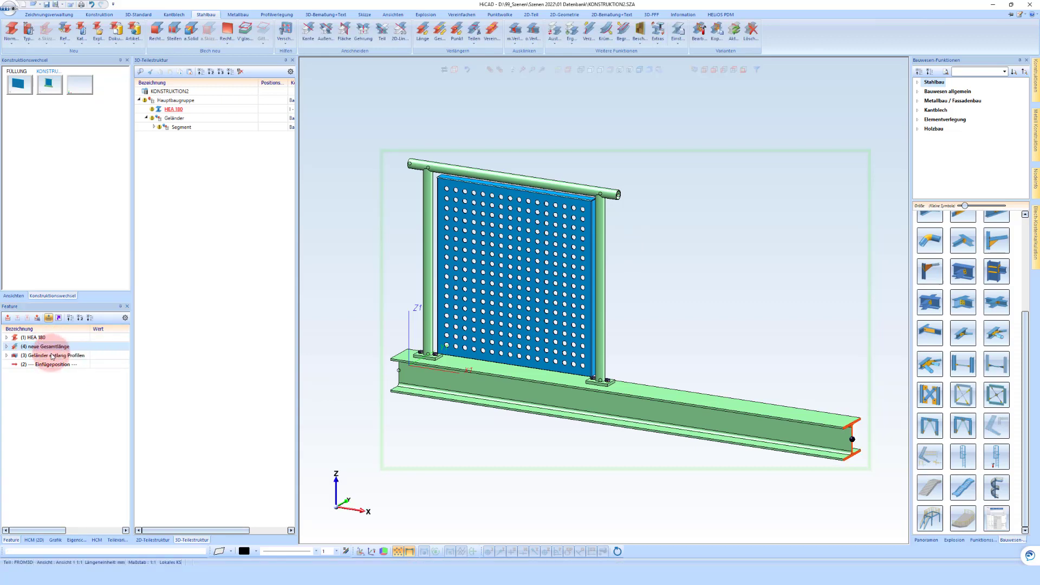
click(8, 319)
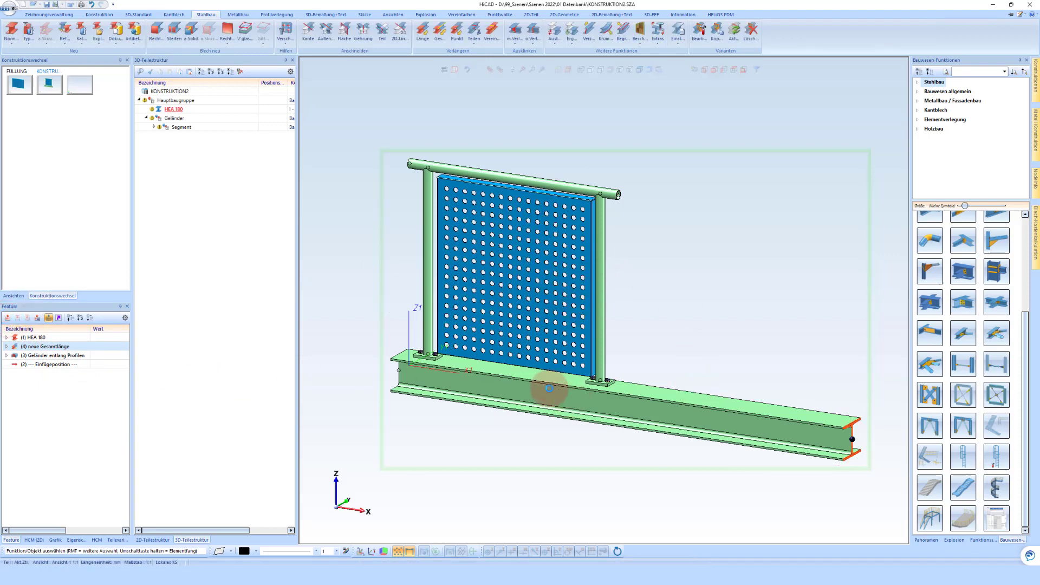
Step: Select a railing post and update the railing variant so it follows the lengthened beam
click(422, 285)
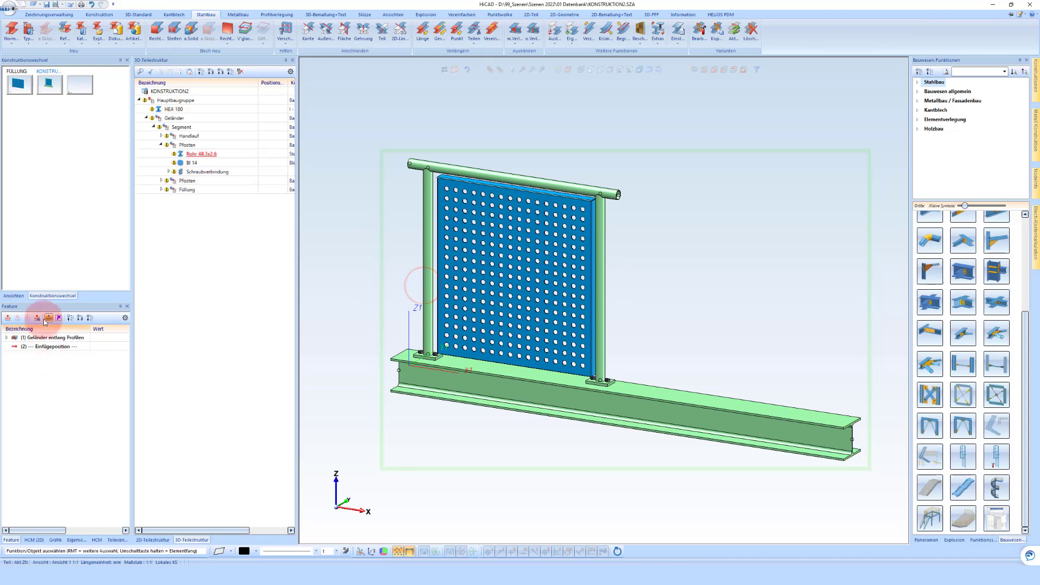
click(8, 318)
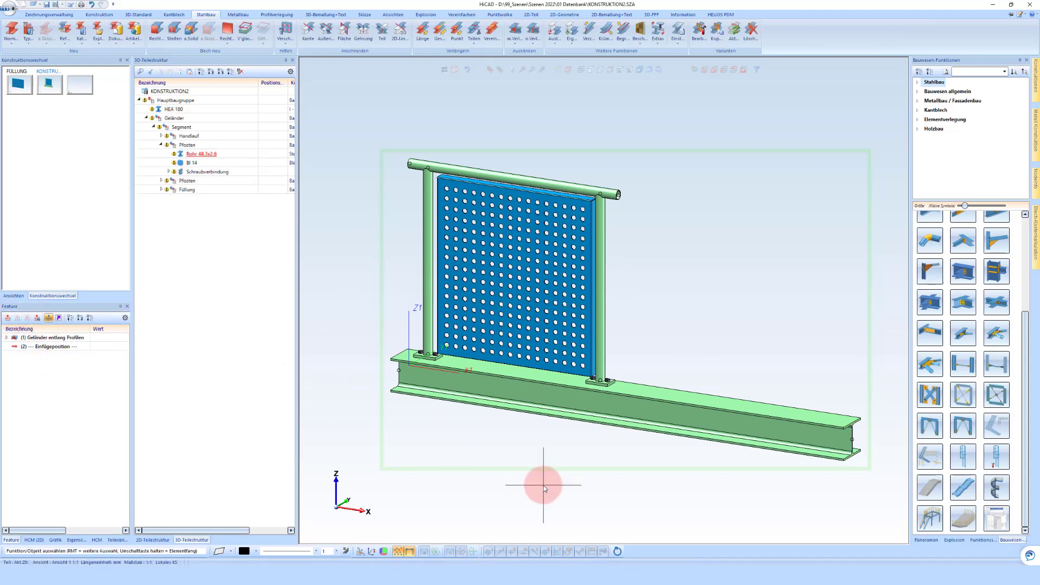
click(733, 32)
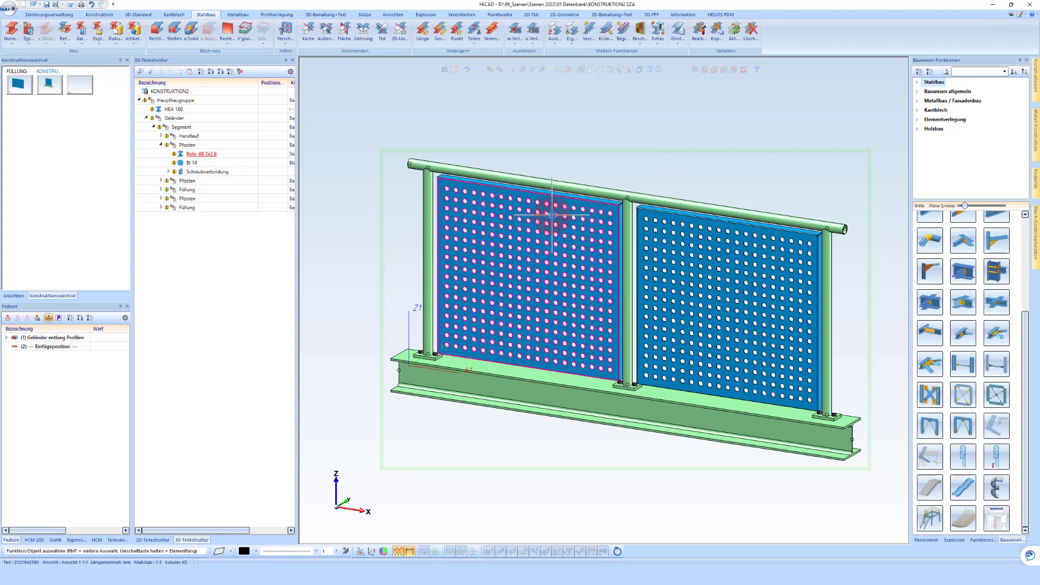
scroll(494, 226, down, 3)
middle_drag(549, 244, 609, 248)
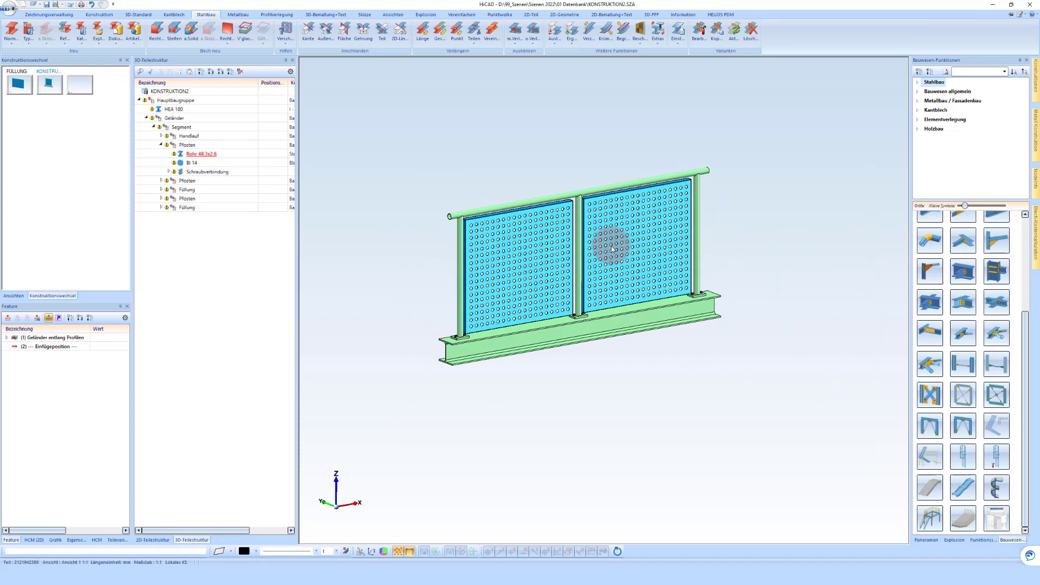